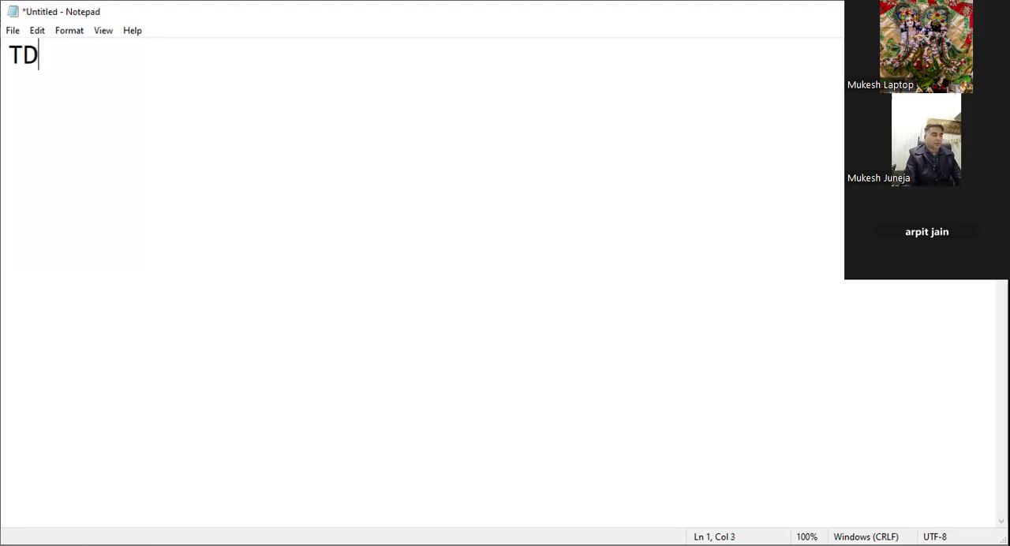
Step: Add the line "TAX DEDUCTED AT SOURCE" directly below the TDS heading
{"action": "key", "text": "Return"}
{"action": "type", "text": "TA"}
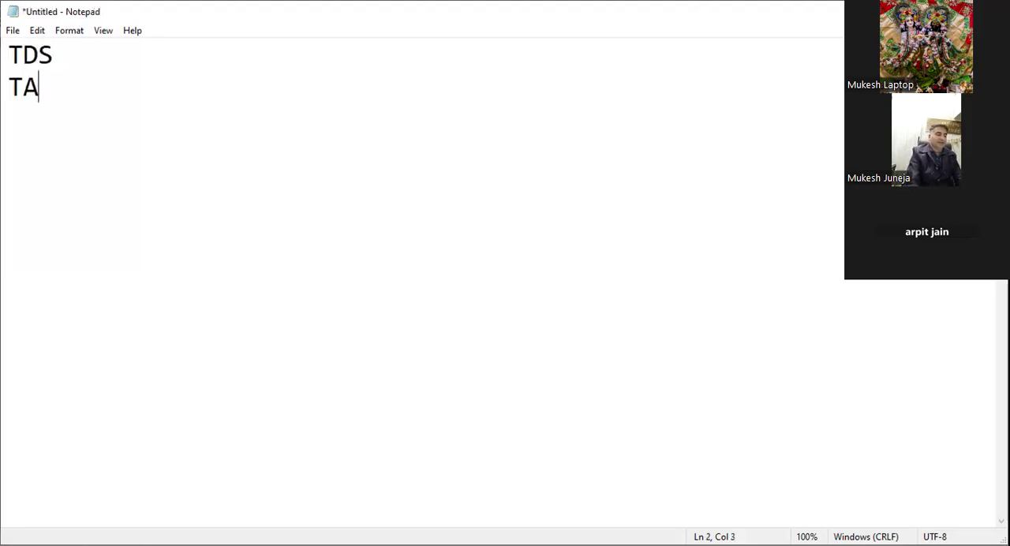
{"action": "type", "text": "X DEDUCTE"}
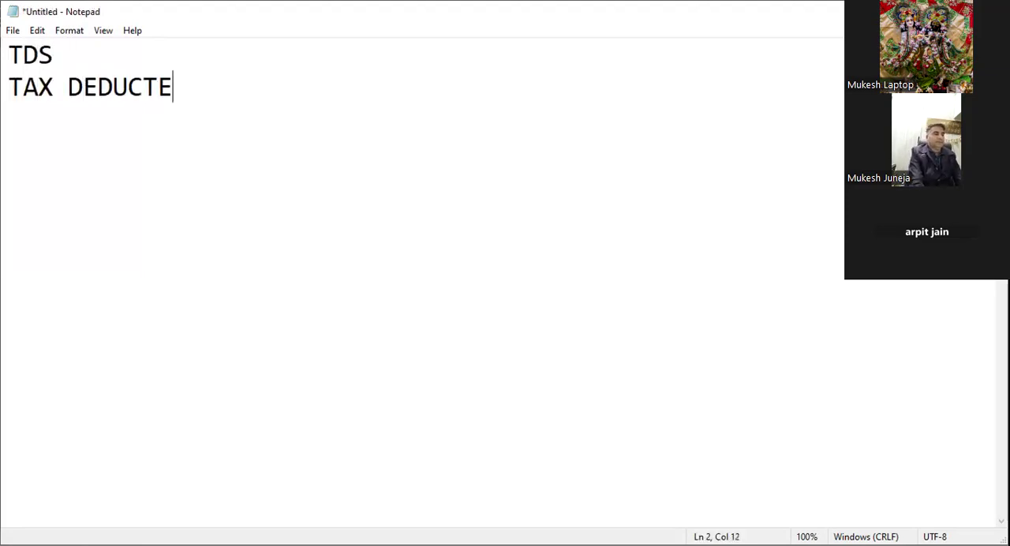
{"action": "type", "text": "D AT SOURCE"}
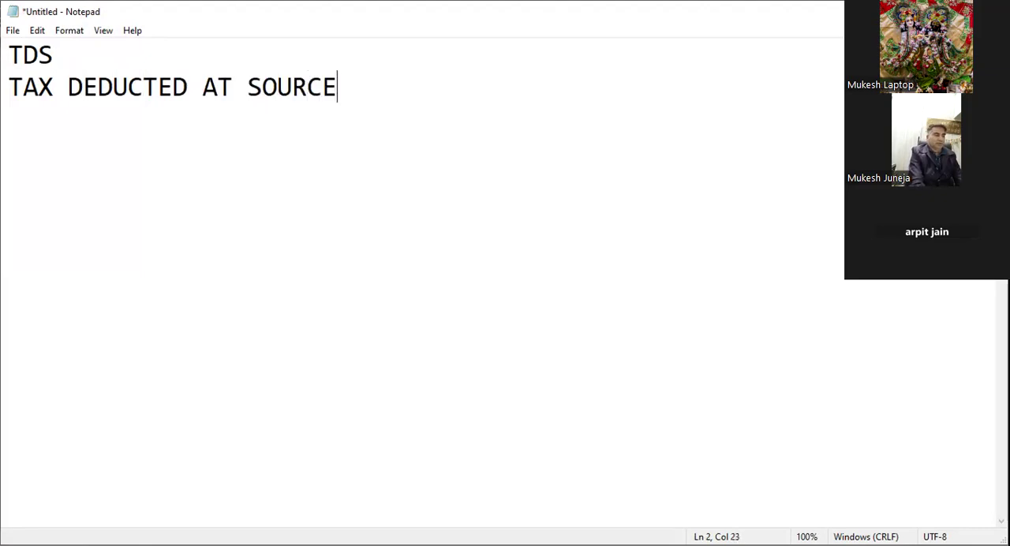
{"action": "key", "text": "Return"}
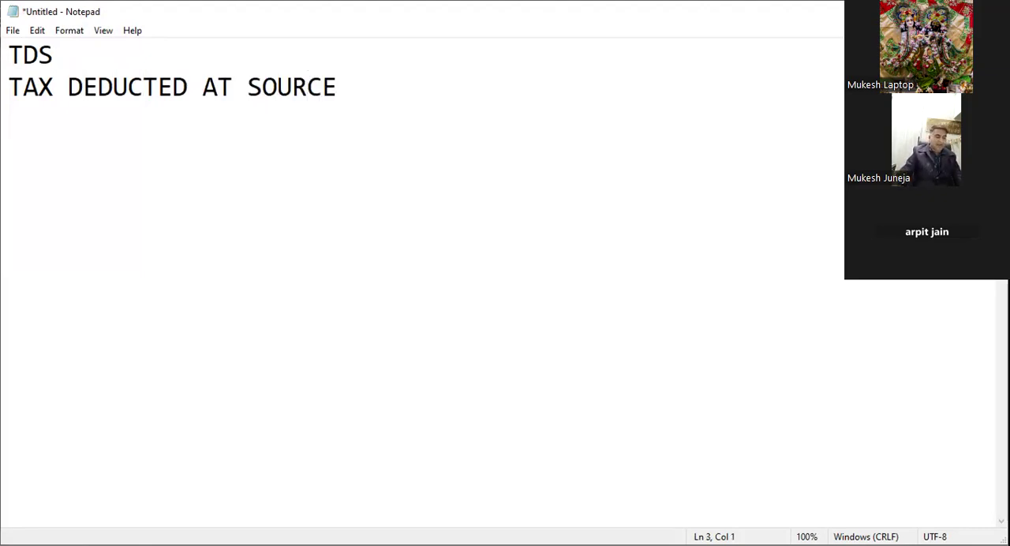
Step: Write "INCOME TAX ACT 1961" as the third line of the notes
{"action": "type", "text": "INCOME TAX"}
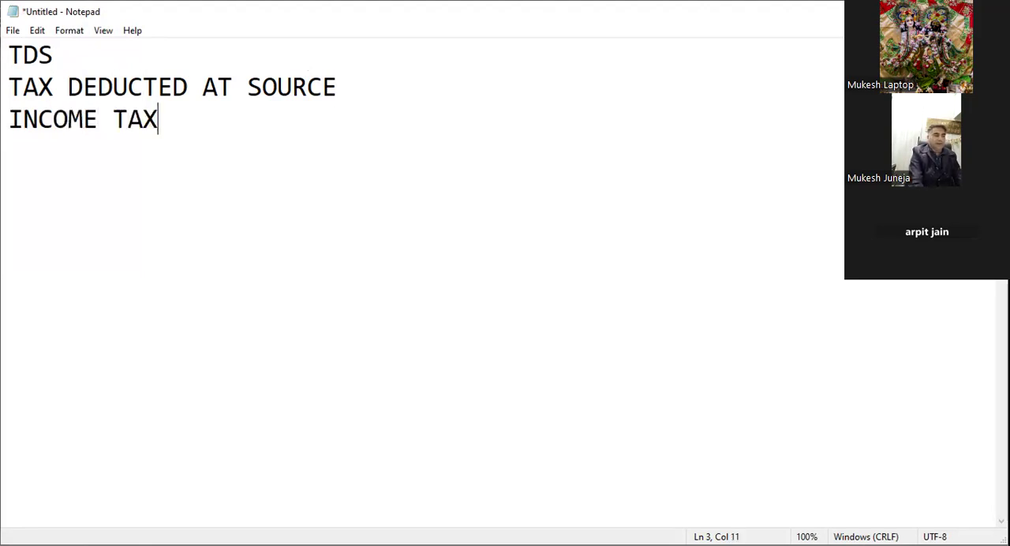
{"action": "key", "text": "Return"}
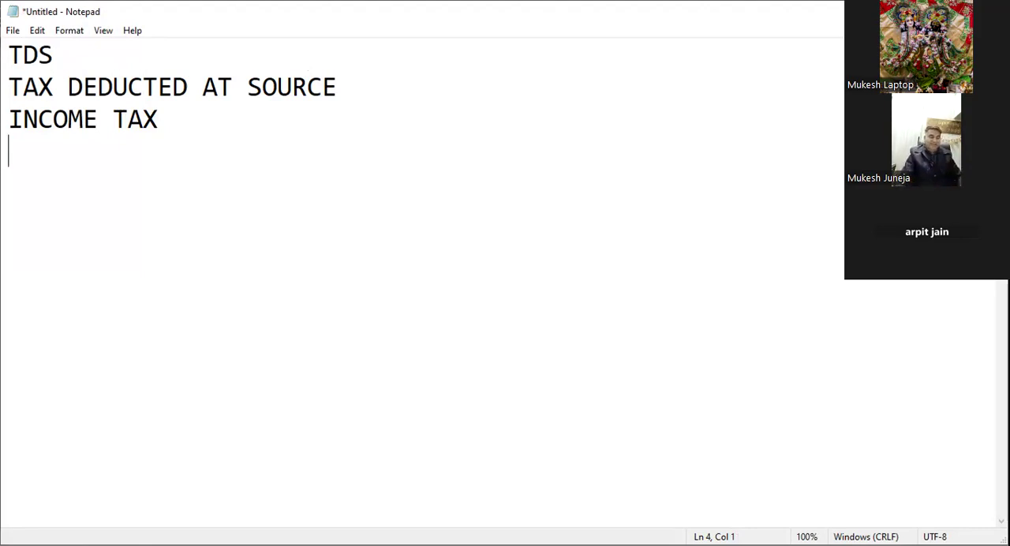
{"action": "key", "text": "BackSpace"}
{"action": "type", "text": "ACT "}
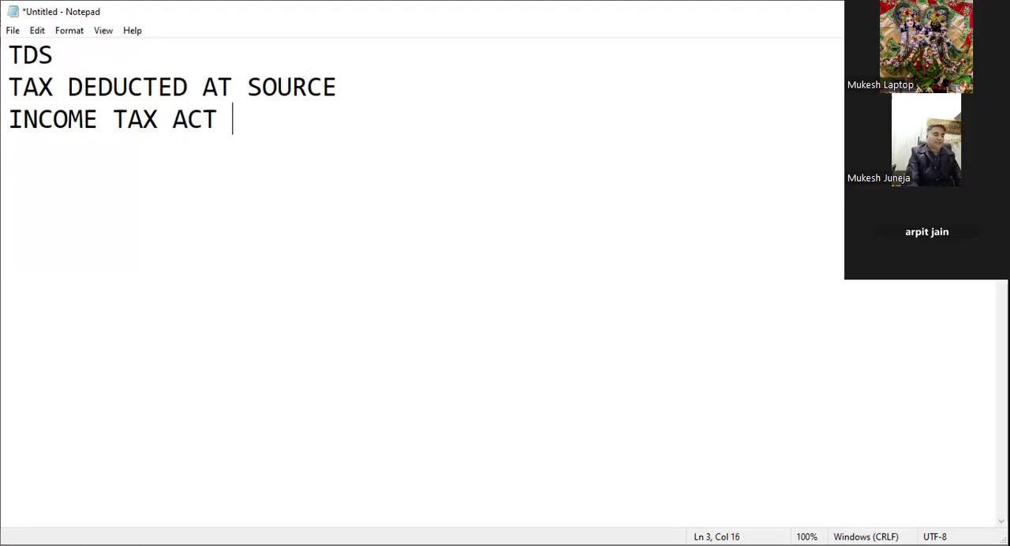
{"action": "type", "text": "1961"}
{"action": "key", "text": "Return"}
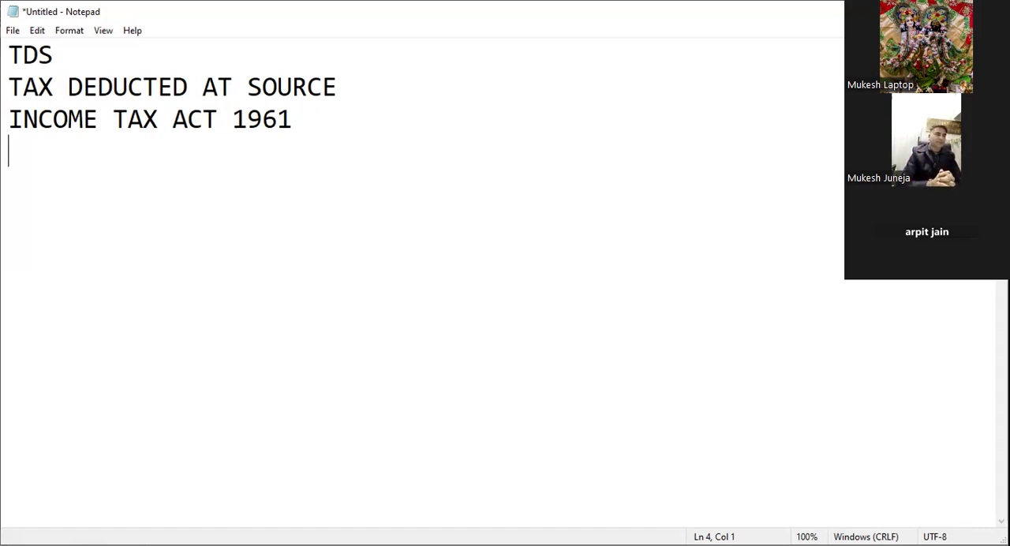
Step: Add a line with the example person's first name followed by "- FACTORY - JOBWORK -", and leave a blank line beneath it
{"action": "type", "text": "RAM - "}
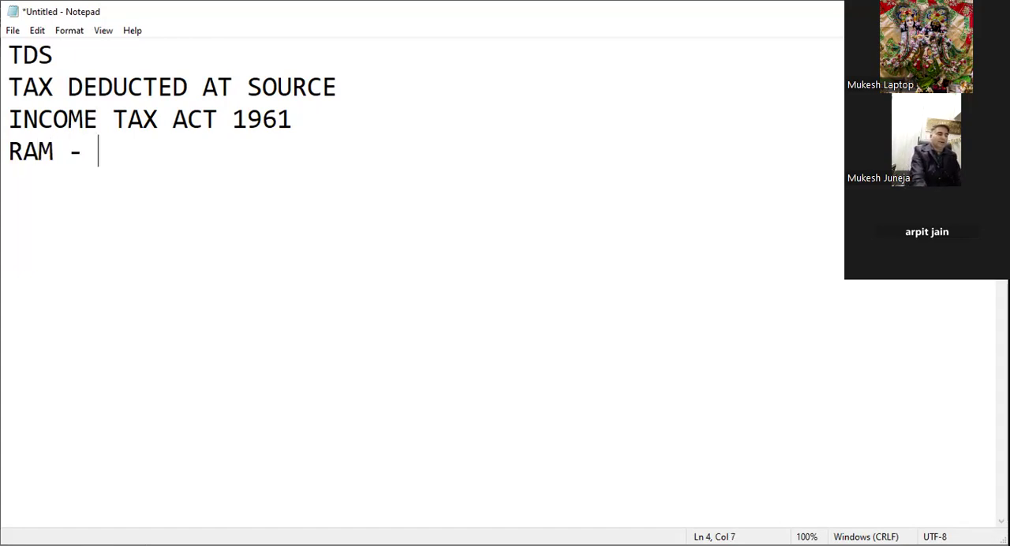
{"action": "type", "text": "FACTORY - JOBWORK -"}
{"action": "key", "text": "Return"}
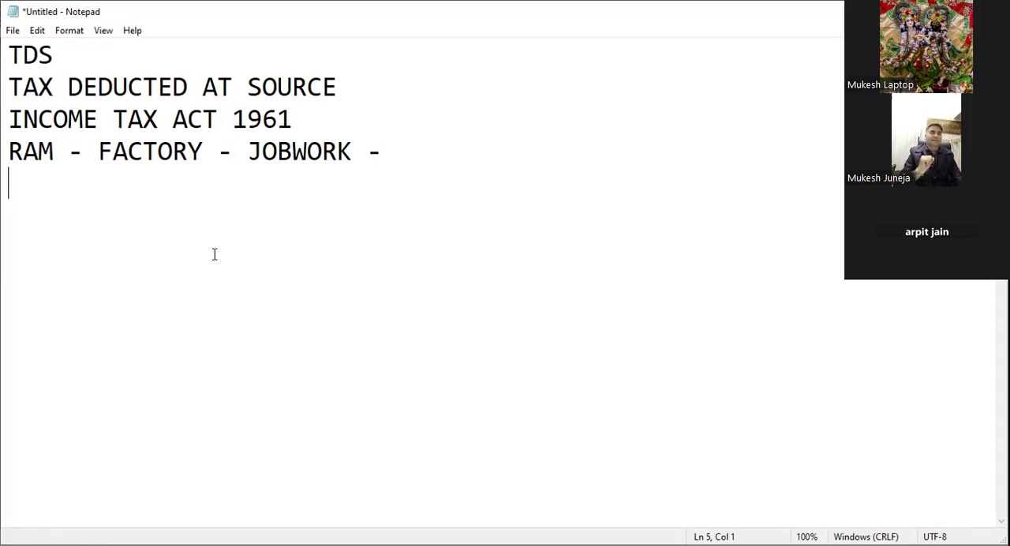
{"action": "key", "text": "Return"}
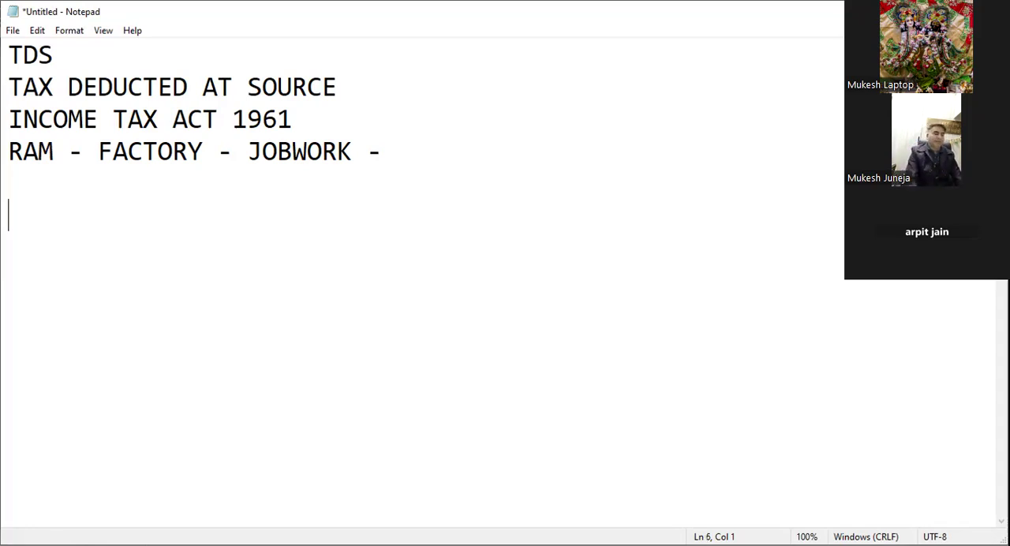
Step: Enter the firm name "KRISHNA TRADING CO." below the factory jobwork line, followed by a blank line
{"action": "type", "text": "M"}
{"action": "key", "text": "BackSpace"}
{"action": "type", "text": "KRISHNA"}
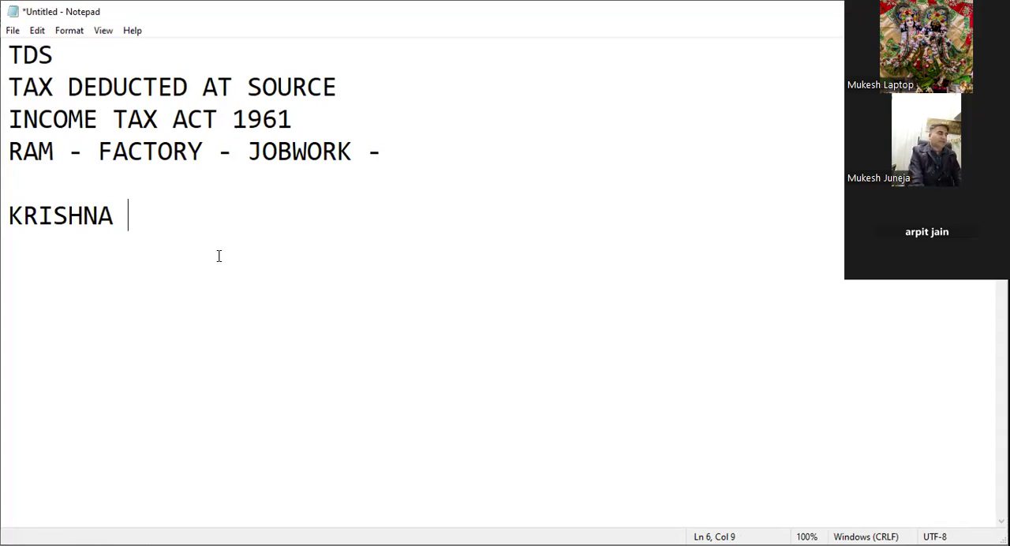
{"action": "type", "text": "T"}
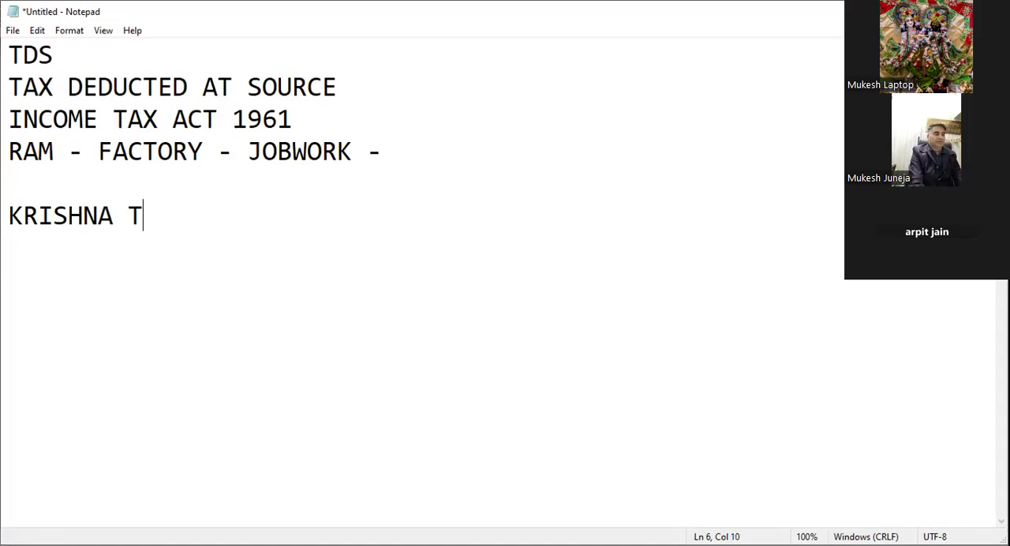
{"action": "type", "text": "RADI"}
{"action": "key", "text": "BackSpace"}
{"action": "type", "text": "D"}
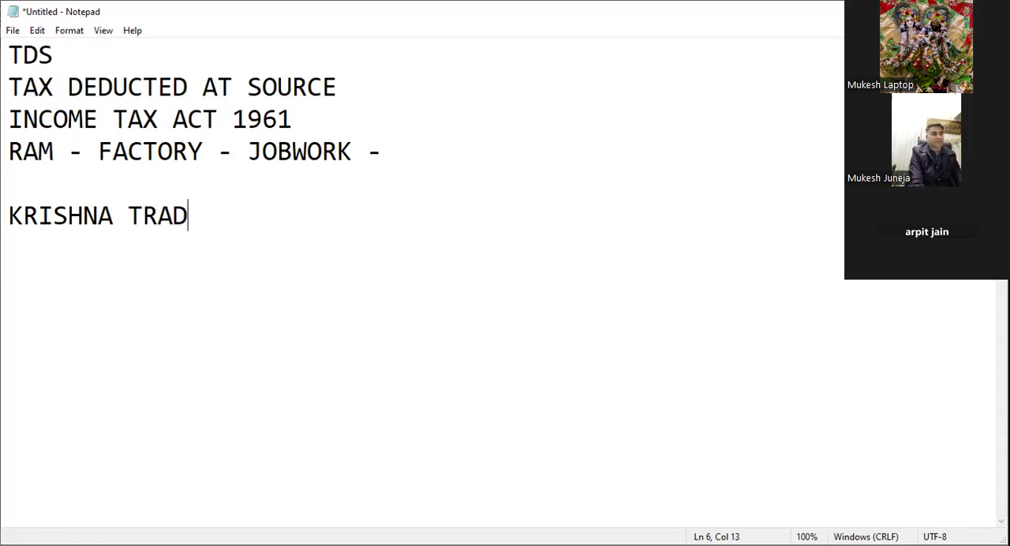
{"action": "type", "text": "ING CO."}
{"action": "key", "text": "Return"}
{"action": "key", "text": "Return"}
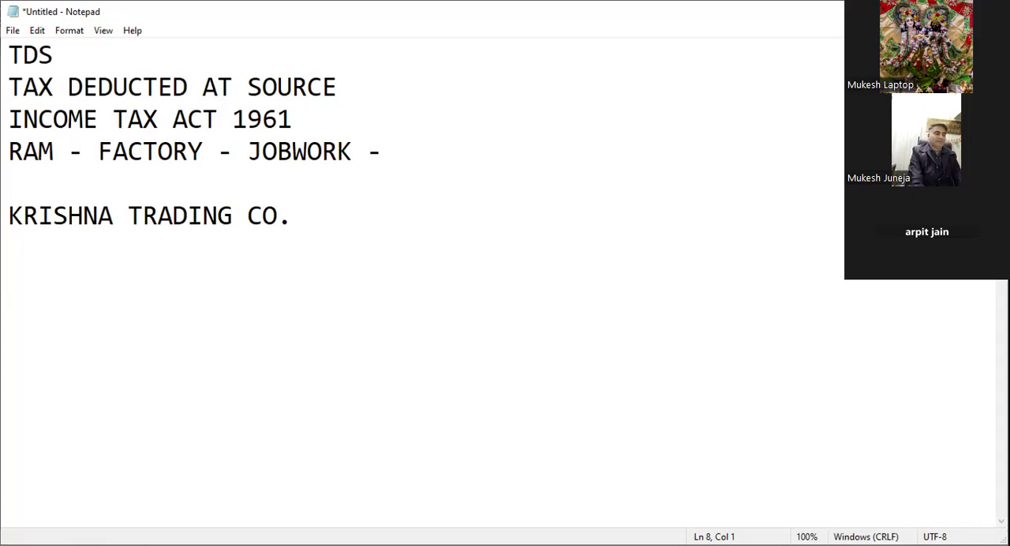
Step: Enter the second firm name "ARPIT INDUSTRIES" below the first firm
{"action": "type", "text": "AP"}
{"action": "key", "text": "BackSpace"}
{"action": "type", "text": "RPTI"}
{"action": "key", "text": "BackSpace"}
{"action": "key", "text": "BackSpace"}
{"action": "key", "text": "BackSpace"}
{"action": "key", "text": "BackSpace"}
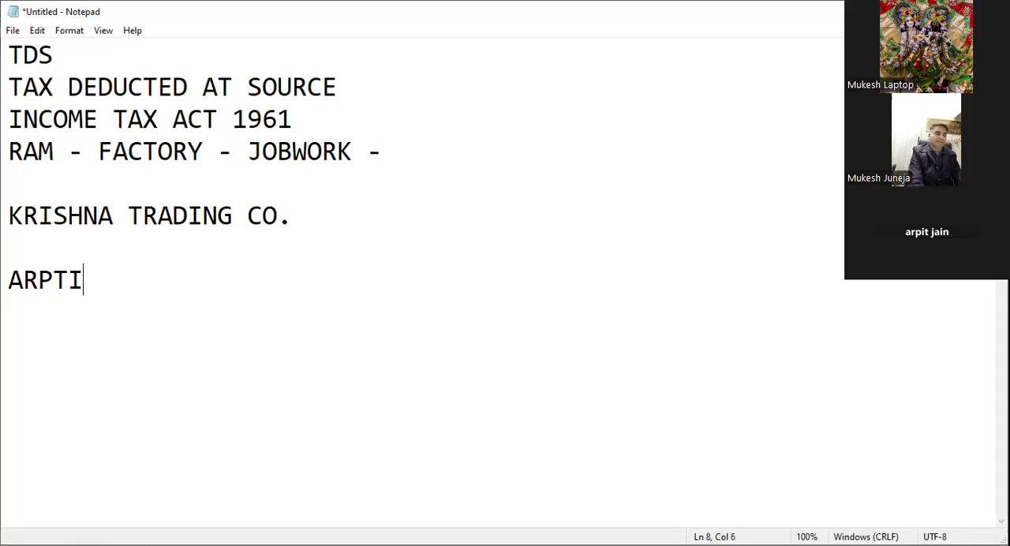
{"action": "type", "text": "PIT INDUSTRIES"}
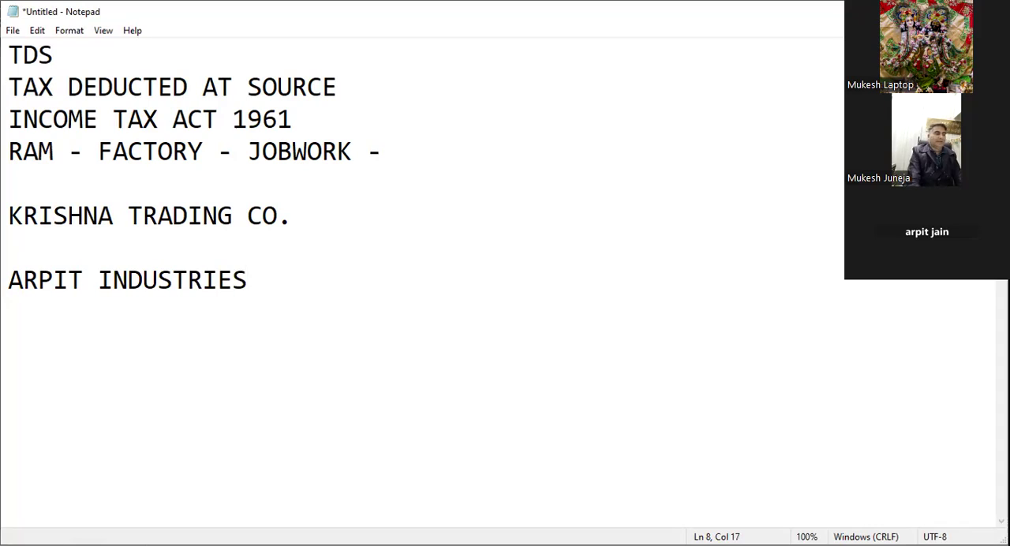
Step: Replace "TRADING CO" with "INDUSTRIES" in the first firm's name so it reads "KRISHNA INDUSTRIES."
{"action": "key", "text": "Up"}
{"action": "key", "text": "Up"}
{"action": "key", "text": "Up"}
{"action": "key", "text": "Down"}
{"action": "key", "text": "Right"}
{"action": "key", "text": "ctrl+Right"}
{"action": "key", "text": "ctrl+shift+Right"}
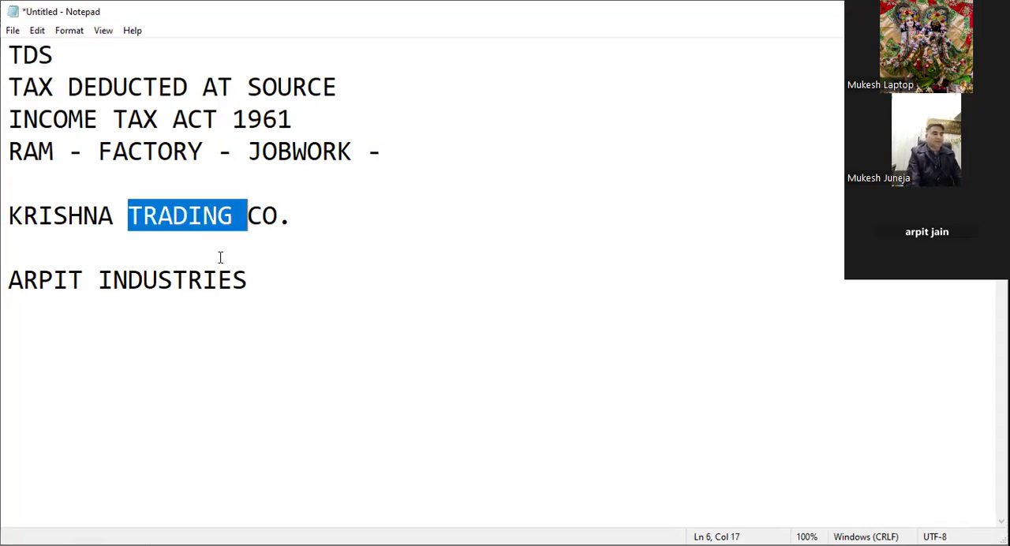
{"action": "type", "text": "INDUSTRIES"}
{"action": "key", "text": "Delete"}
{"action": "key", "text": "Delete"}
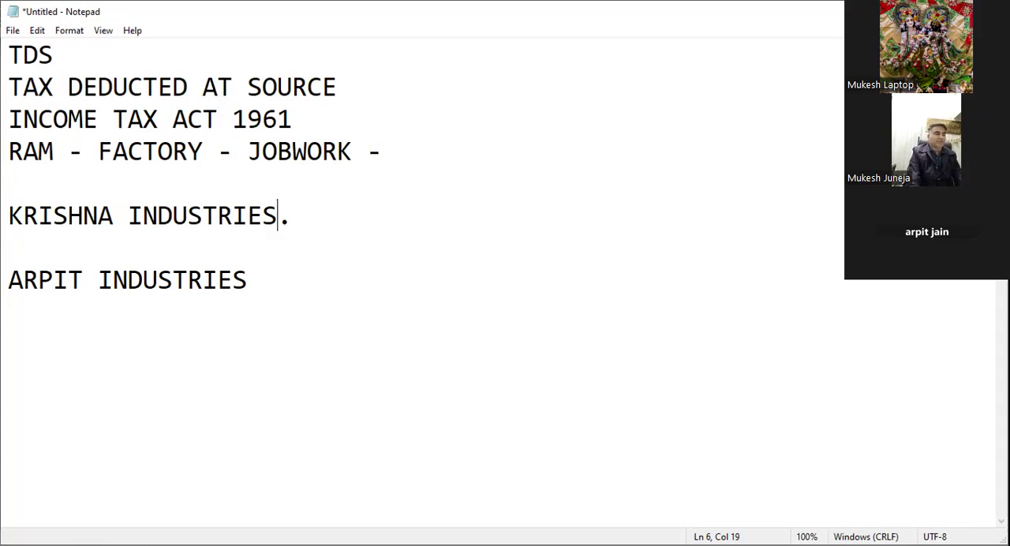
Step: Make room between the two firms and add the line "JOBWORK EXP" directly under KRISHNA INDUSTRIES
{"action": "left_click", "coordinate": [222, 258]}
{"action": "key", "text": "Return"}
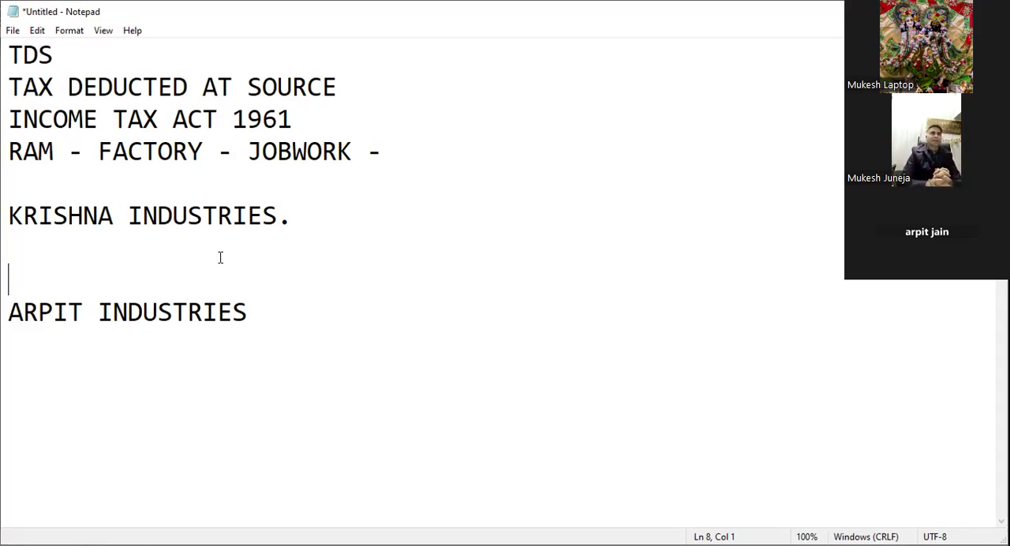
{"action": "left_click", "coordinate": [221, 257]}
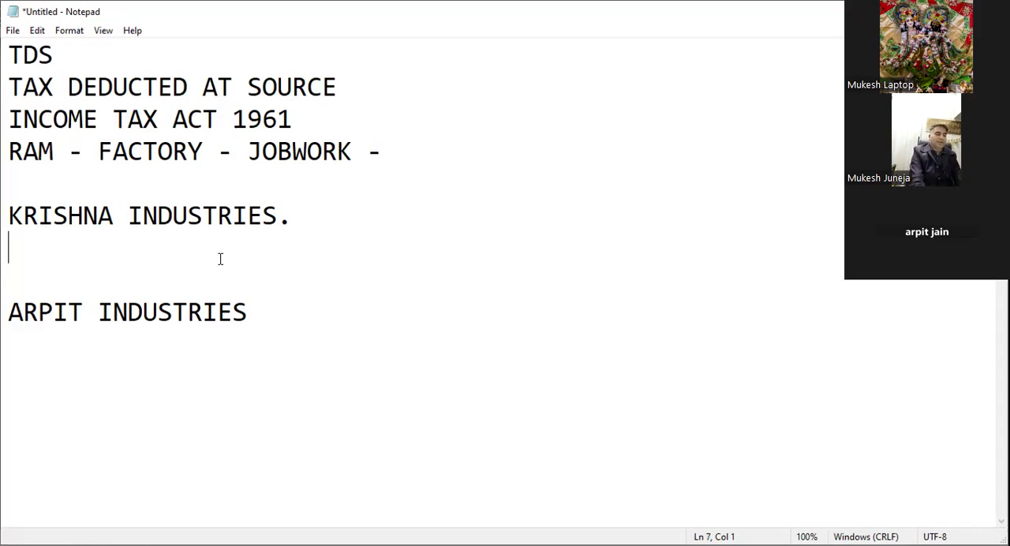
{"action": "type", "text": "JOBW"}
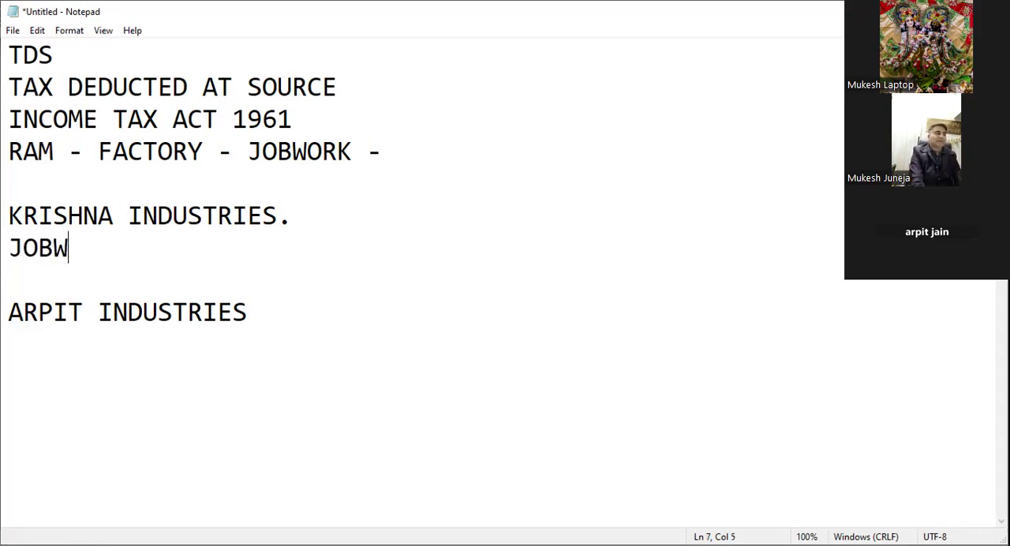
{"action": "type", "text": "ORKS"}
{"action": "key", "text": "BackSpace"}
{"action": "type", "text": "EXP"}
{"action": "key", "text": "Return"}
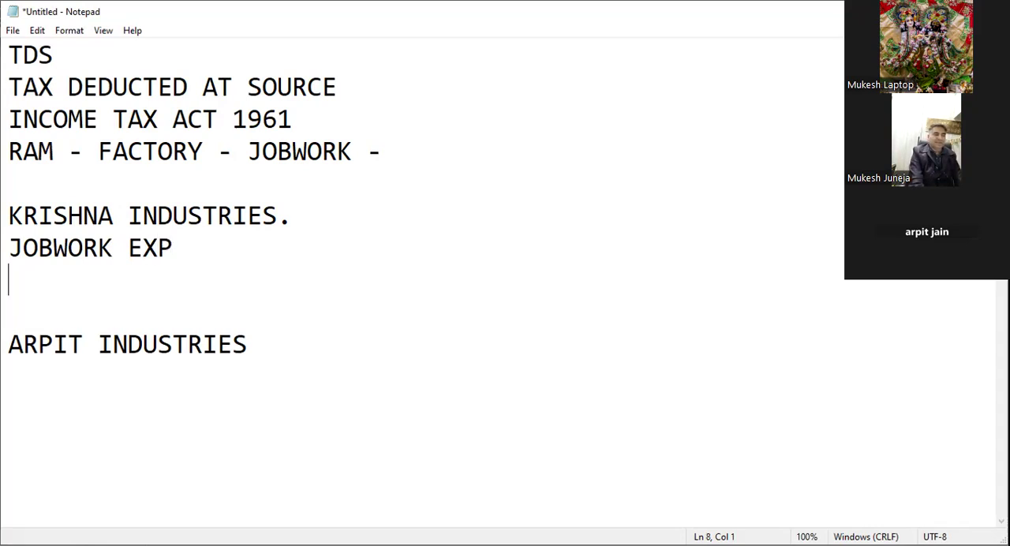
Step: Below JOBWORK EXP, add a line with the second firm's short name followed by "- SC"
{"action": "type", "text": "AR"}
{"action": "type", "text": "PIT"}
{"action": "type", "text": "0"}
{"action": "key", "text": "BackSpace"}
{"action": "type", "text": "- SC"}
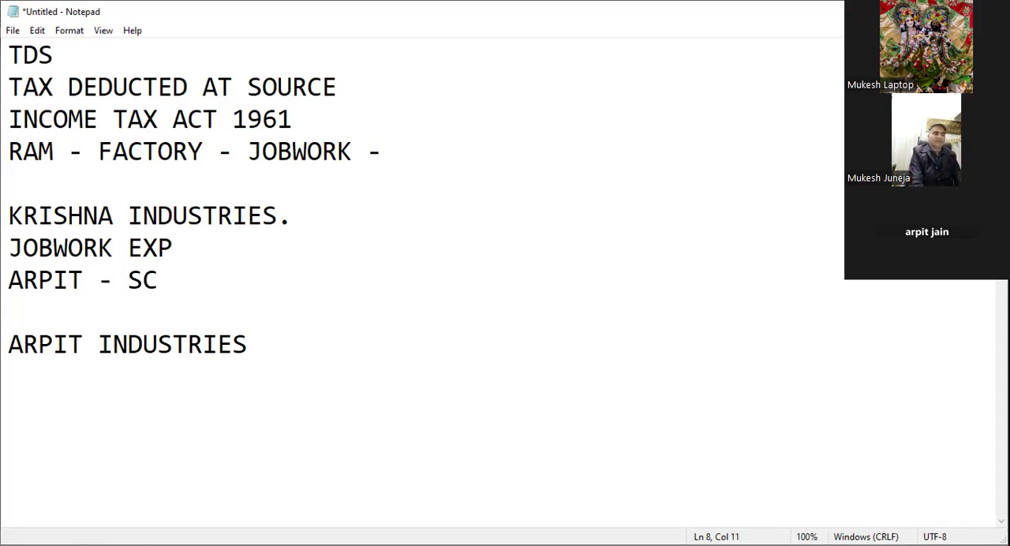
Step: Add the line "TDS - DEDUCT" under the SC line, followed by an extra blank line
{"action": "key", "text": "Return"}
{"action": "type", "text": "TDS "}
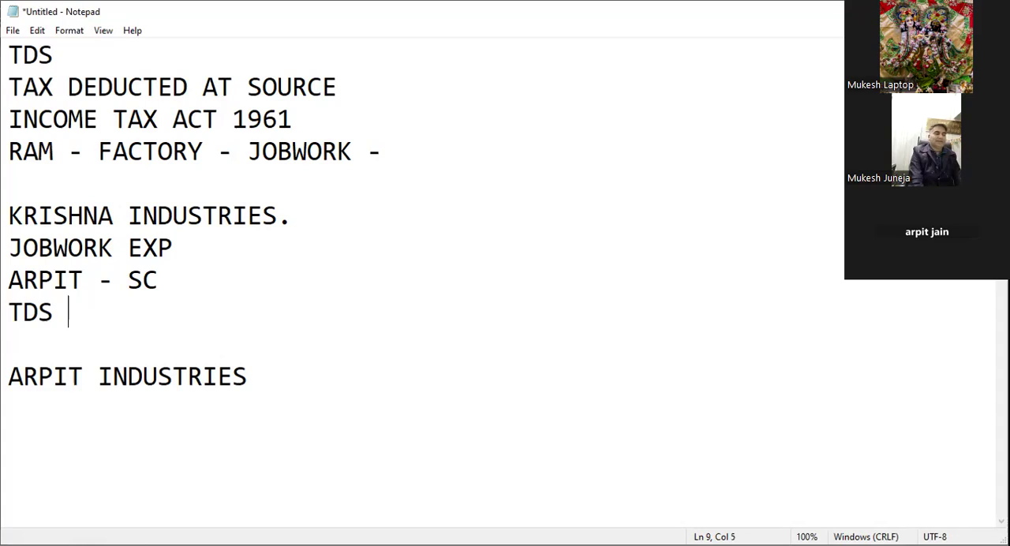
{"action": "type", "text": "- DEDUCT"}
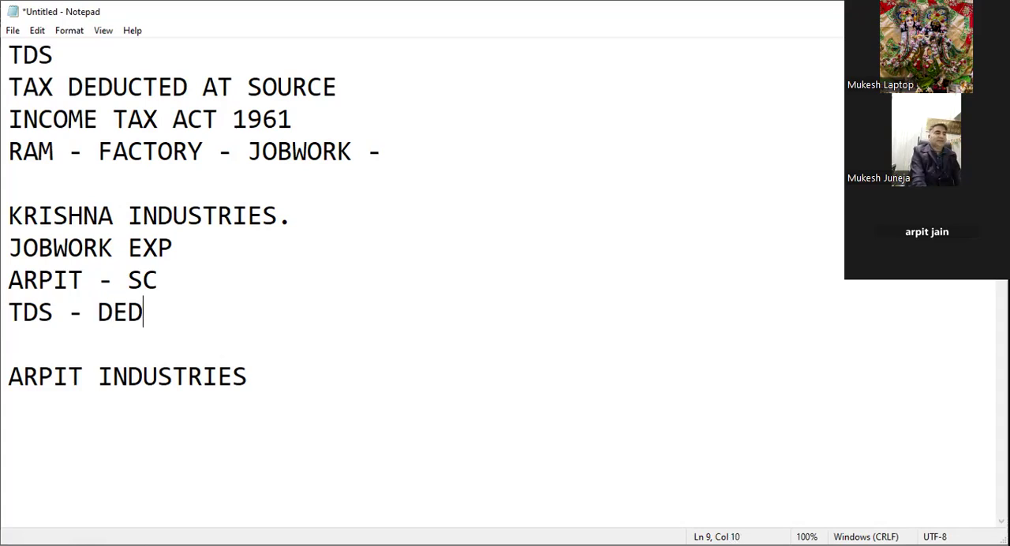
{"action": "key", "text": "Return"}
Step: Append the amount "- 1 LAC" to the end of the JOBWORK EXP line
{"action": "key", "text": "Up"}
{"action": "key", "text": "Right"}
{"action": "key", "text": "Right"}
{"action": "key", "text": "Right"}
{"action": "key", "text": "Right"}
{"action": "key", "text": "Right"}
{"action": "key", "text": "Right"}
{"action": "key", "text": "Right"}
{"action": "key", "text": "Right"}
{"action": "key", "text": "Right"}
{"action": "key", "text": "Right"}
{"action": "key", "text": "Right"}
{"action": "key", "text": "Right"}
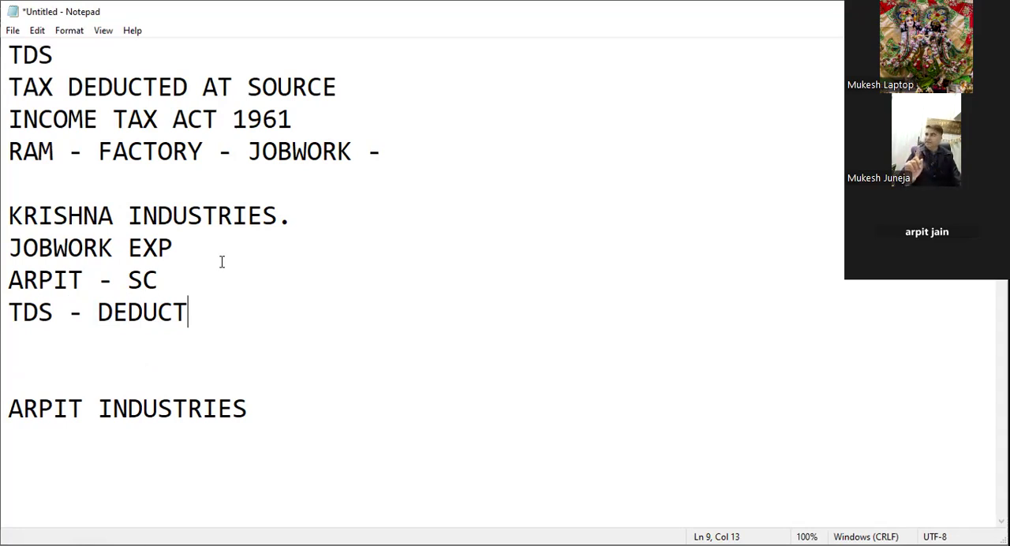
{"action": "key", "text": "Up"}
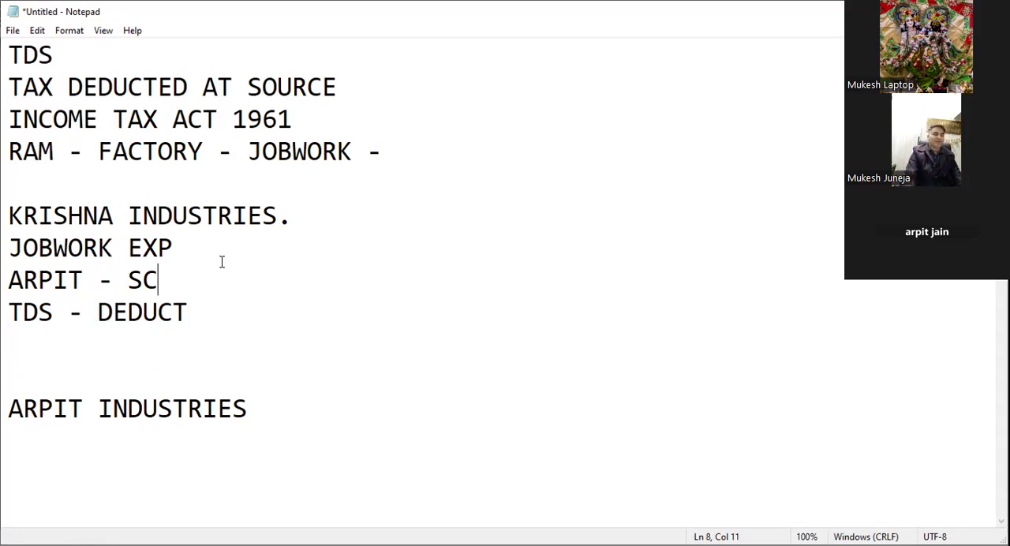
{"action": "key", "text": "Up"}
{"action": "key", "text": "Right"}
{"action": "key", "text": "Left"}
{"action": "type", "text": "- 1 L"}
{"action": "key", "text": "BackSpace"}
{"action": "type", "text": "1 LAC"}
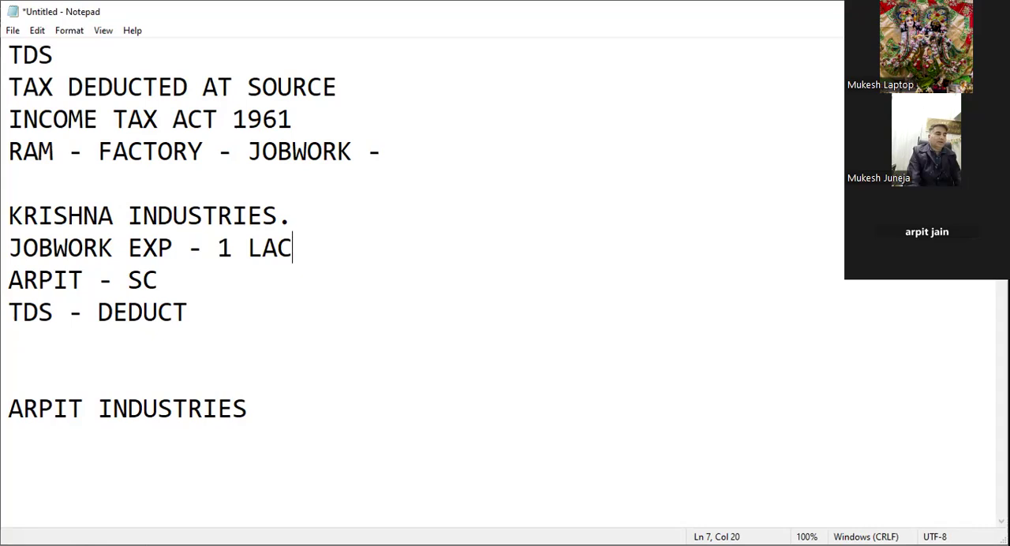
Step: Append the calculation "- 1 LAC-10000=90000" to the SC line
{"action": "key", "text": "Down"}
{"action": "type", "text": "- "}
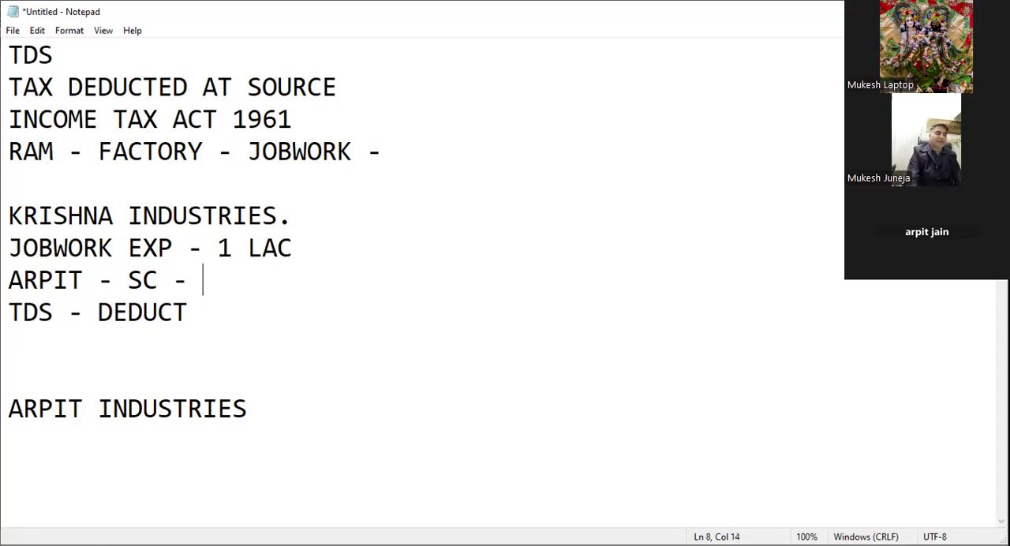
{"action": "type", "text": "1 LAC-"}
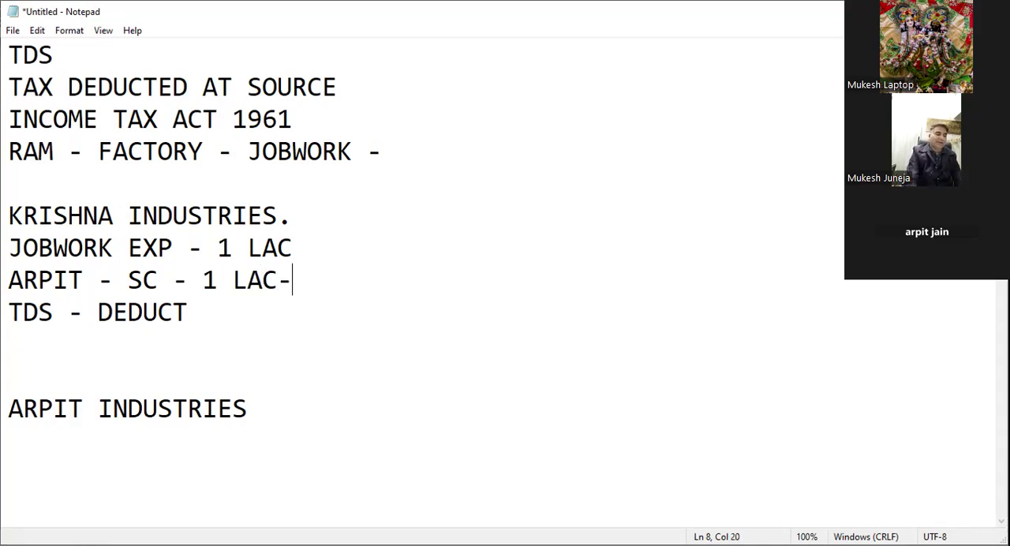
{"action": "type", "text": "10000="}
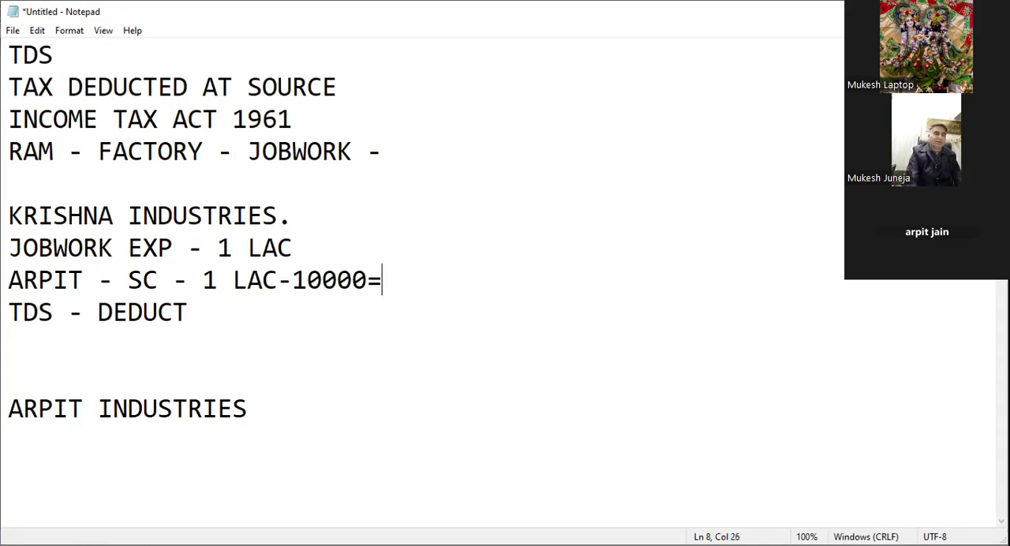
{"action": "type", "text": "90000"}
Step: Append "- 10000 -PAID TO GOVT." to the end of the TDS - DEDUCT line
{"action": "key", "text": "Down"}
{"action": "type", "text": "- 10"}
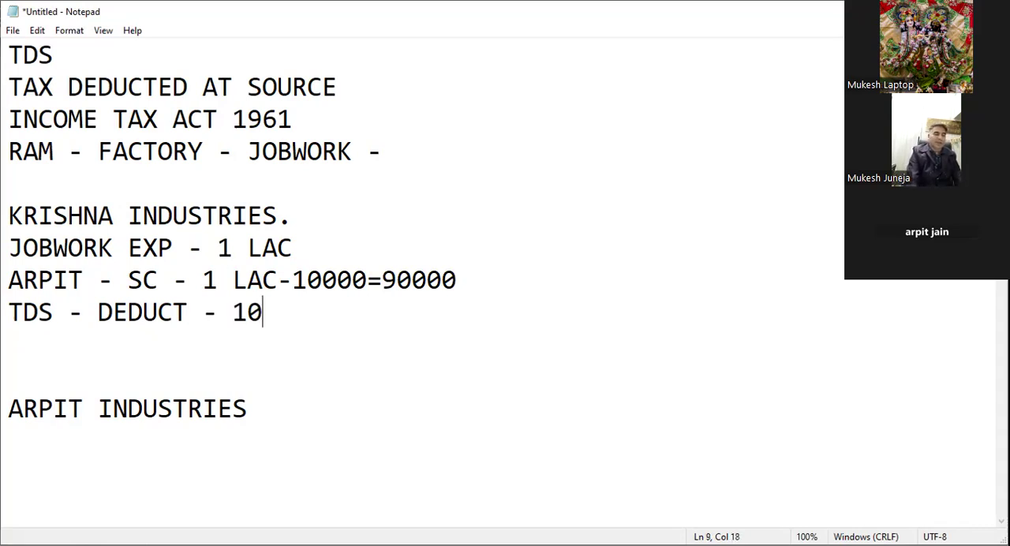
{"action": "type", "text": "000"}
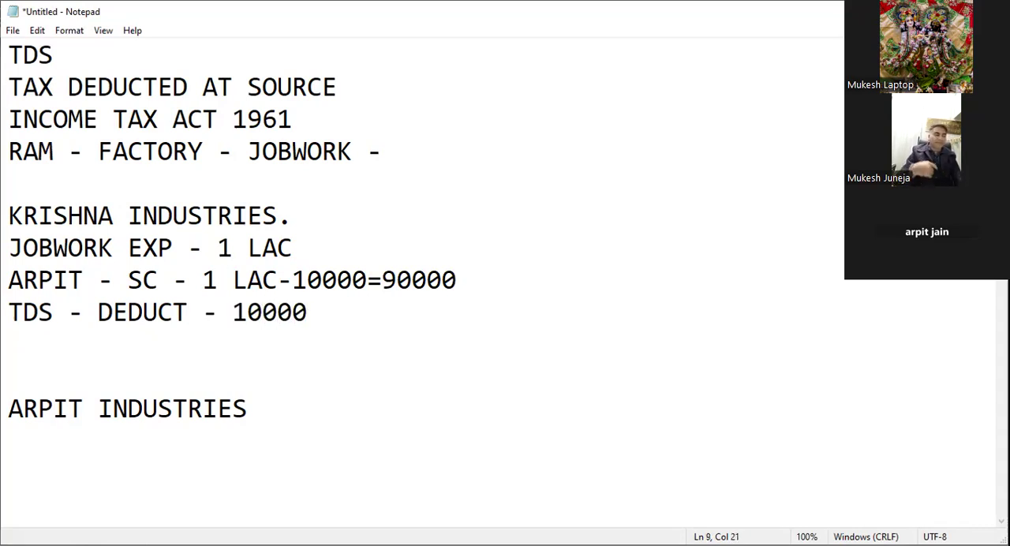
{"action": "type", "text": " -P"}
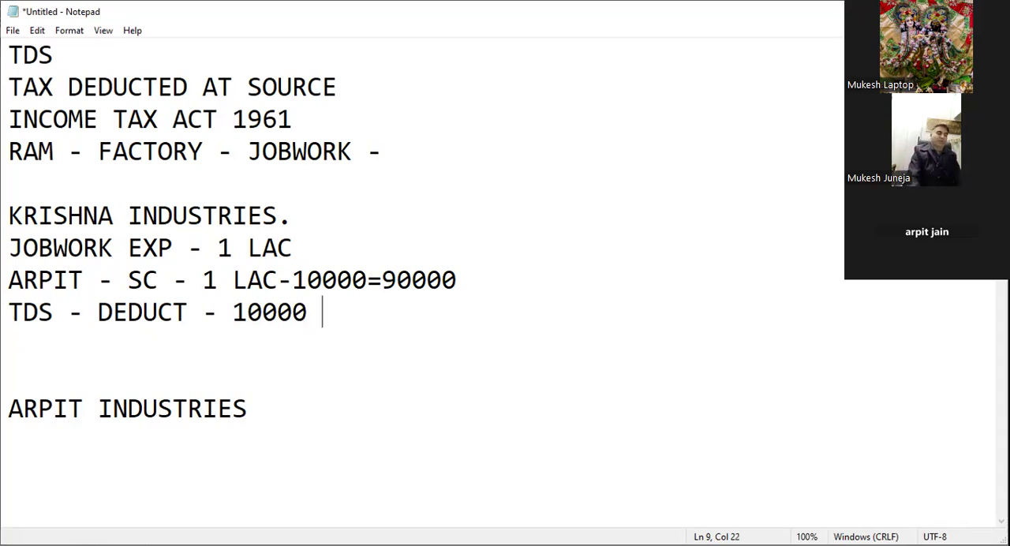
{"action": "type", "text": "AID TO GOV"}
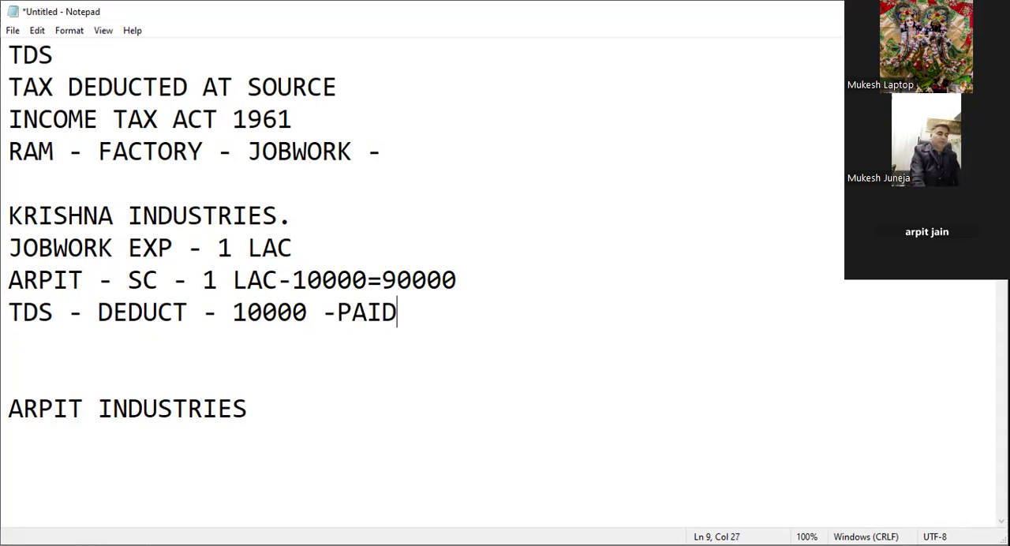
{"action": "type", "text": "T."}
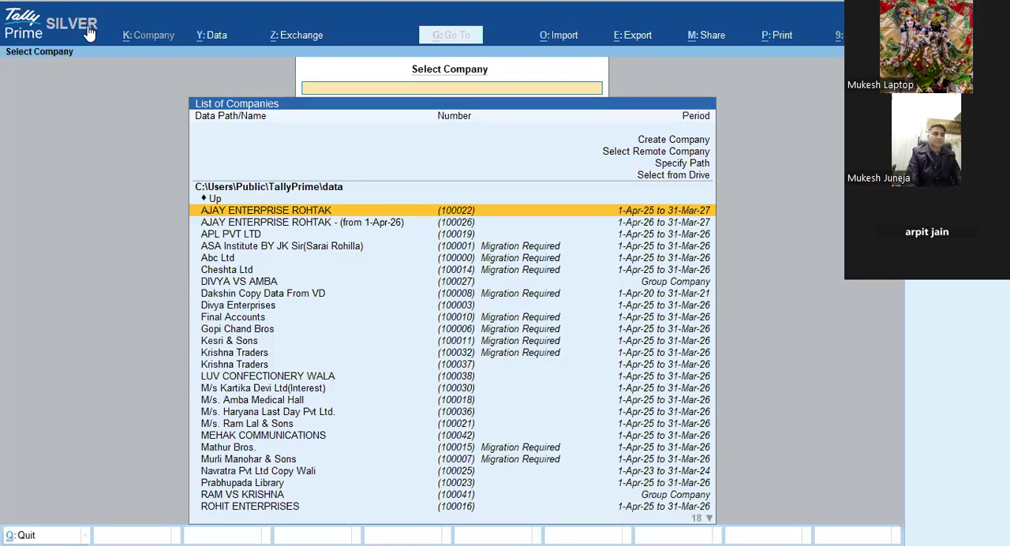
Step: Start creating a new company from the list of companies
{"action": "key", "text": "Down"}
{"action": "key", "text": "Down"}
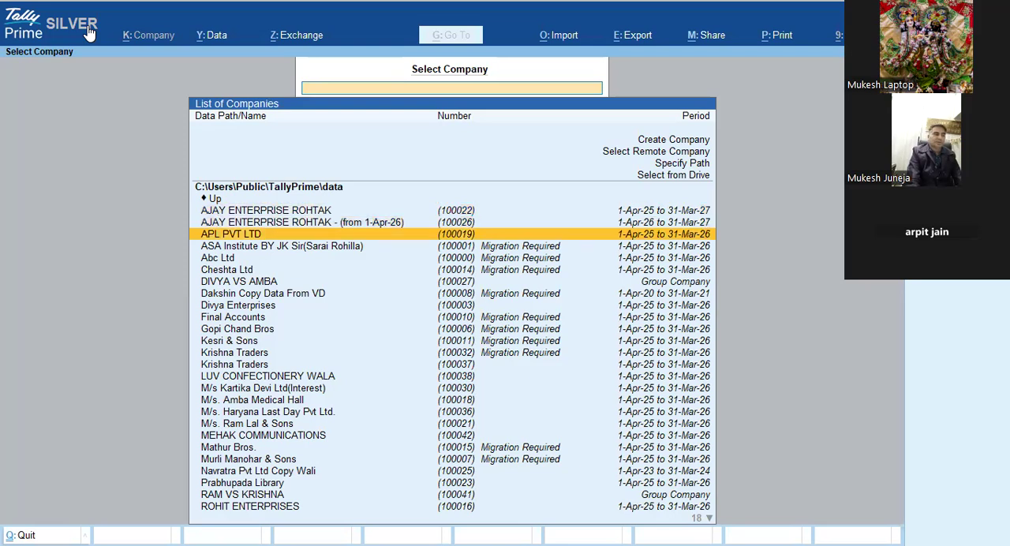
{"action": "key", "text": "Up"}
{"action": "key", "text": "Up"}
{"action": "key", "text": "Up"}
{"action": "key", "text": "Up"}
{"action": "key", "text": "Up"}
{"action": "key", "text": "Up"}
{"action": "key", "text": "Up"}
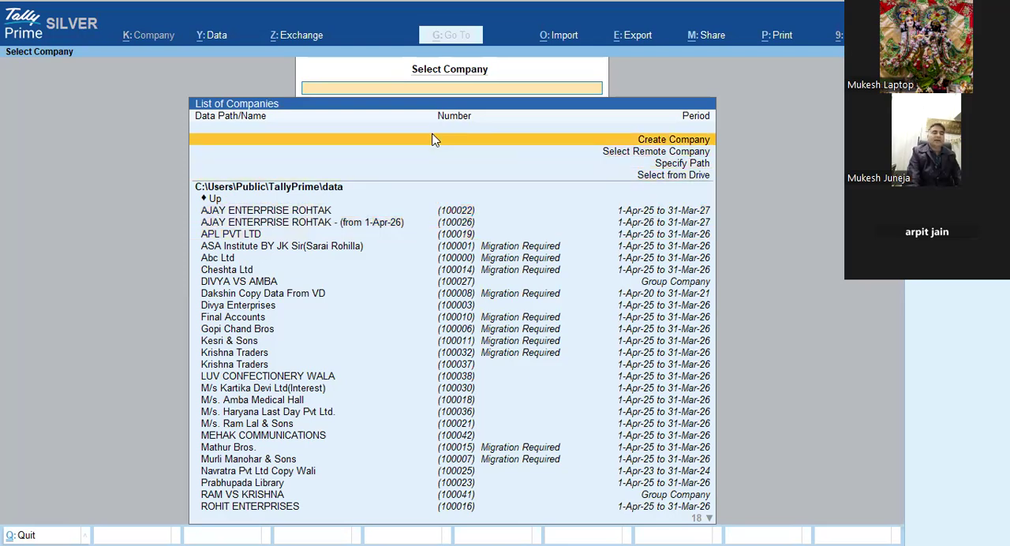
{"action": "key", "text": "Return"}
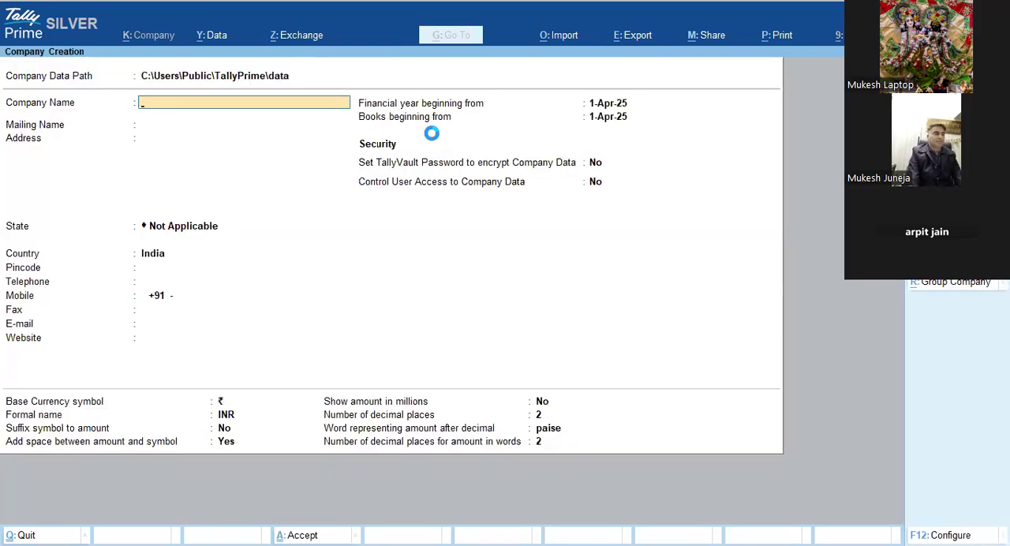
Step: Name the new company KRISHNA INDUSTRIES and use the same text as its mailing name
{"action": "type", "text": "KRISHNA INDUSTREIS"}
{"action": "key", "text": "Return"}
{"action": "key", "text": "Up"}
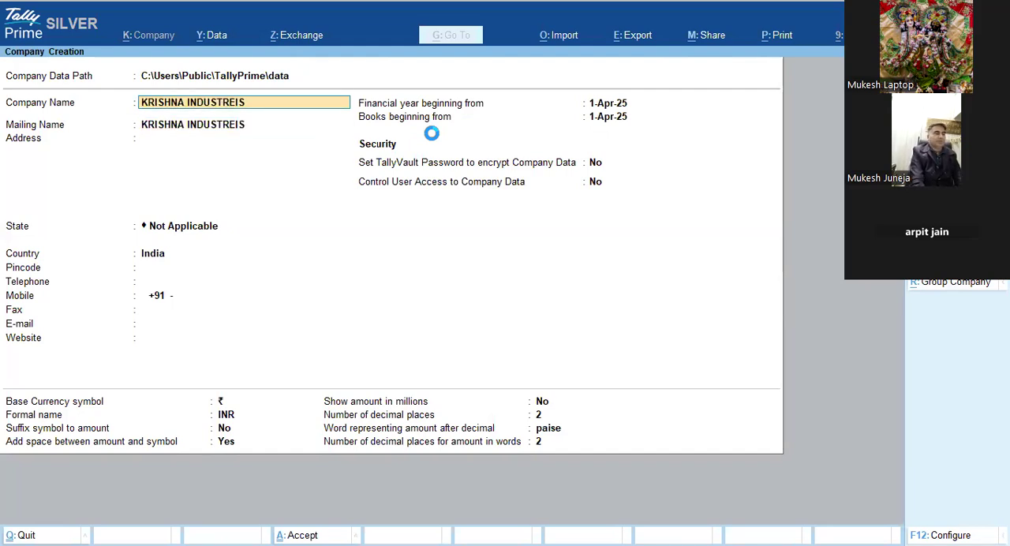
{"action": "key", "text": "ctrl+a"}
{"action": "key", "text": "BackSpace"}
{"action": "key", "text": "BackSpace"}
{"action": "key", "text": "BackSpace"}
{"action": "type", "text": "IES"}
{"action": "key", "text": "Return"}
{"action": "key", "text": "Return"}
Step: Enter the company's two-line address and set its state to Haryana
{"action": "type", "text": "DEHL"}
{"action": "key", "text": "BackSpace"}
{"action": "key", "text": "BackSpace"}
{"action": "key", "text": "BackSpace"}
{"action": "key", "text": "BackSpace"}
{"action": "type", "text": "IMT"}
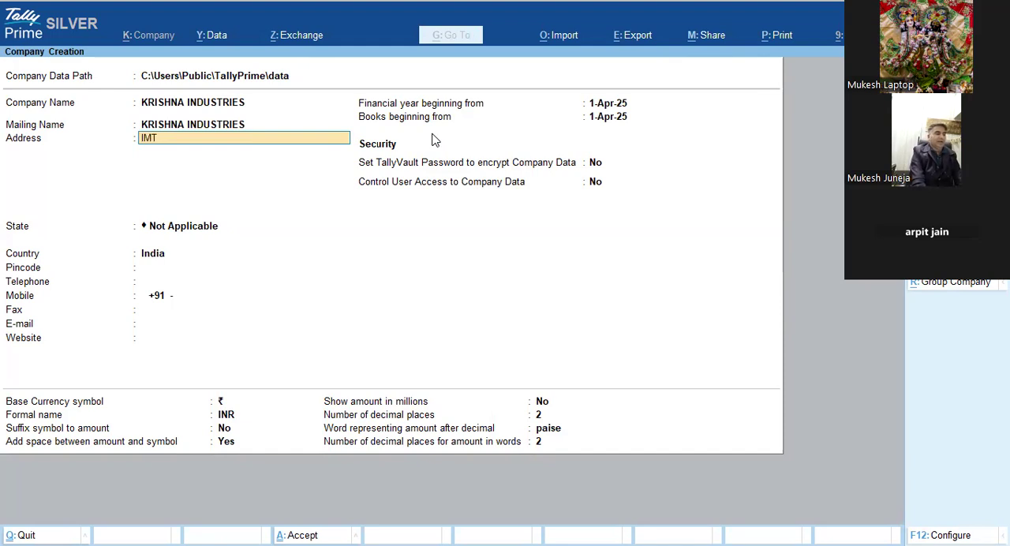
{"action": "key", "text": "Return"}
{"action": "type", "text": "ROHTAK"}
{"action": "key", "text": "Return"}
{"action": "key", "text": "Return"}
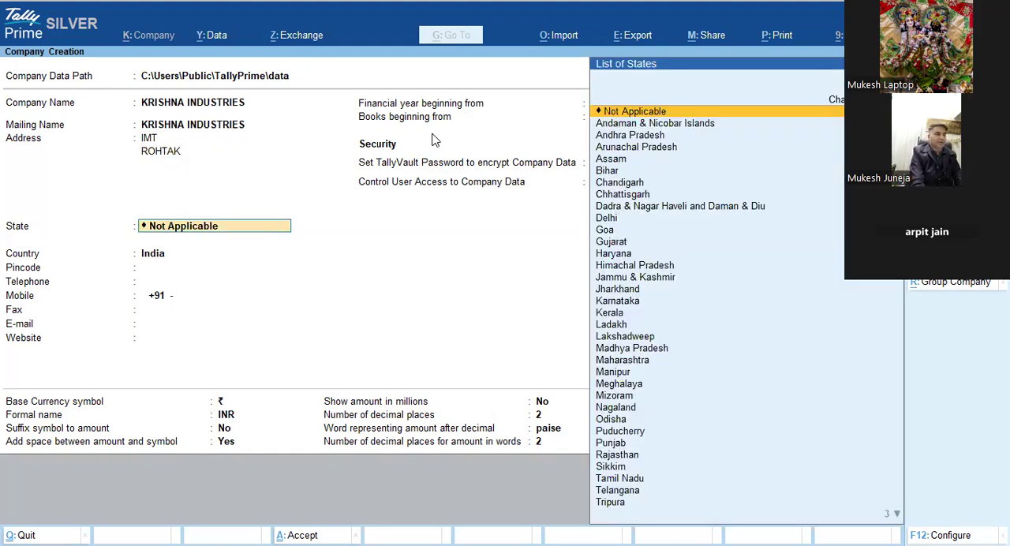
{"action": "type", "text": "H"}
{"action": "key", "text": "Return"}
{"action": "key", "text": "Return"}
{"action": "key", "text": "Return"}
{"action": "key", "text": "Return"}
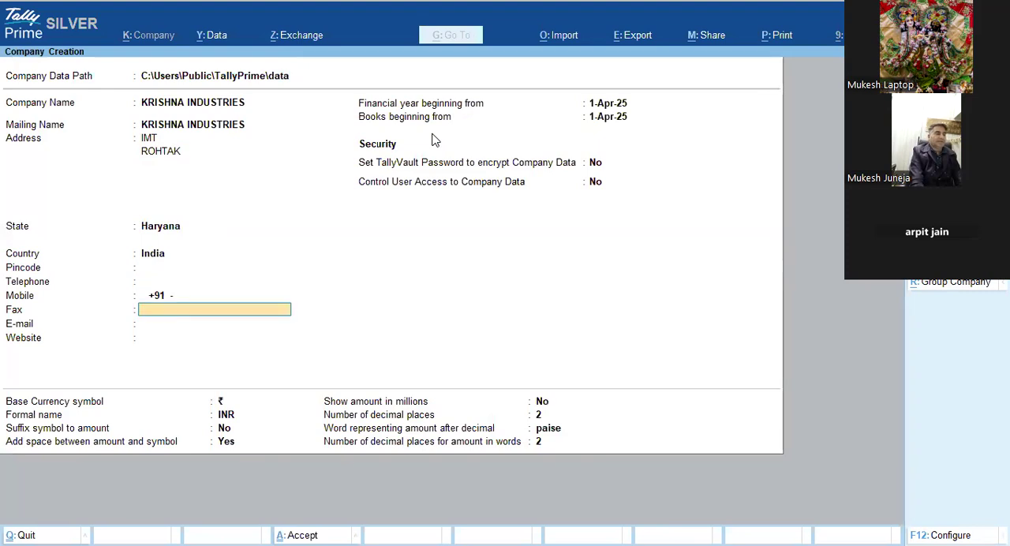
Step: Enter the company's mobile number and create the company with the financial year and books beginning from 1-Apr-25
{"action": "key", "text": "BackSpace"}
{"action": "key", "text": "Return"}
{"action": "key", "text": "Return"}
{"action": "key", "text": "Return"}
{"action": "key", "text": "Return"}
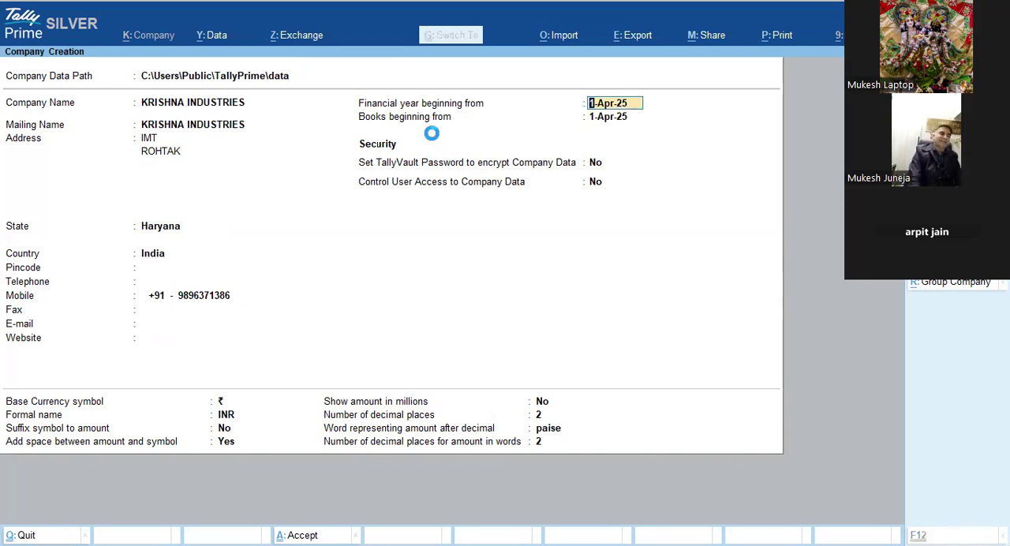
{"action": "key", "text": "Down"}
{"action": "key", "text": "Down"}
{"action": "key", "text": "Down"}
{"action": "key", "text": "Down"}
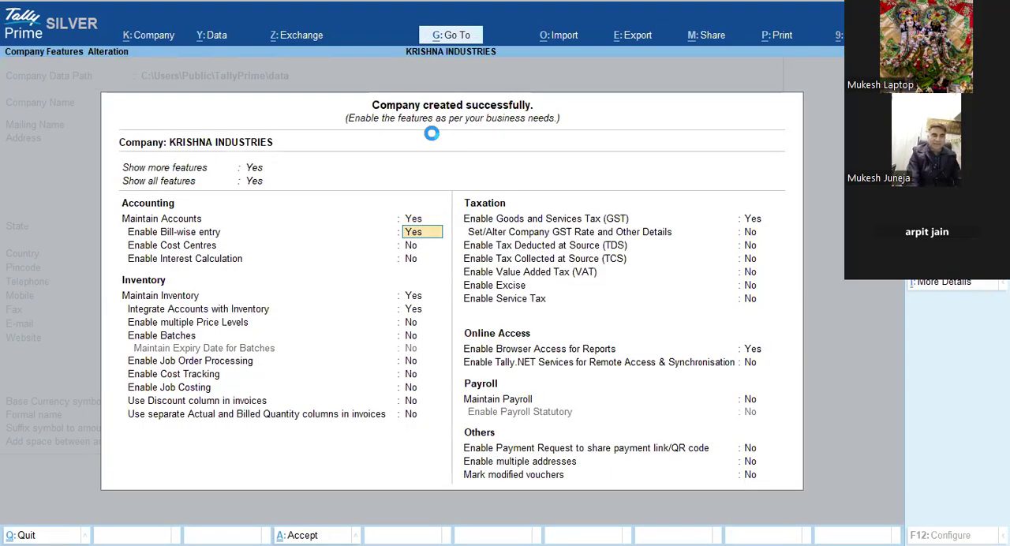
Step: Review the company's accounting and inventory feature options, from bill-wise entry to separate actual and billed quantity columns
{"action": "key", "text": "Down"}
{"action": "key", "text": "Down"}
{"action": "key", "text": "Down"}
{"action": "key", "text": "Down"}
{"action": "key", "text": "Down"}
{"action": "key", "text": "Down"}
{"action": "key", "text": "Down"}
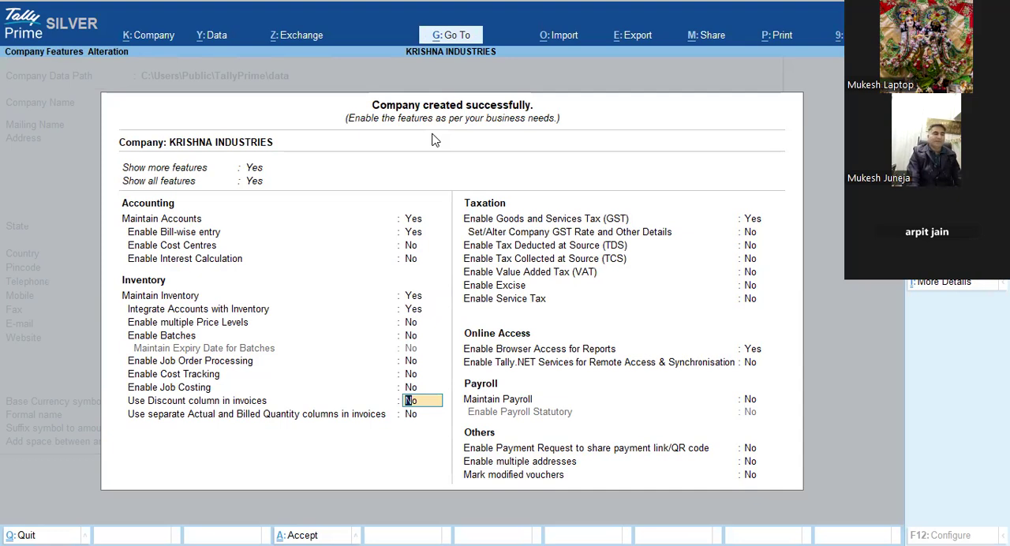
{"action": "key", "text": "Up"}
{"action": "key", "text": "Up"}
{"action": "key", "text": "Up"}
{"action": "key", "text": "Up"}
{"action": "key", "text": "Up"}
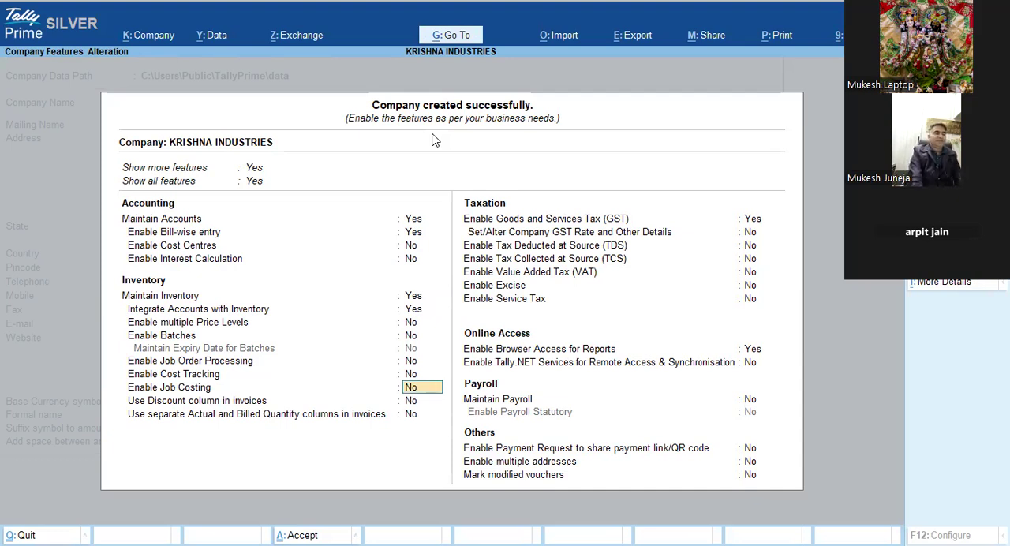
{"action": "key", "text": "Up"}
{"action": "key", "text": "Up"}
{"action": "key", "text": "Up"}
{"action": "key", "text": "Up"}
{"action": "key", "text": "Up"}
{"action": "key", "text": "Up"}
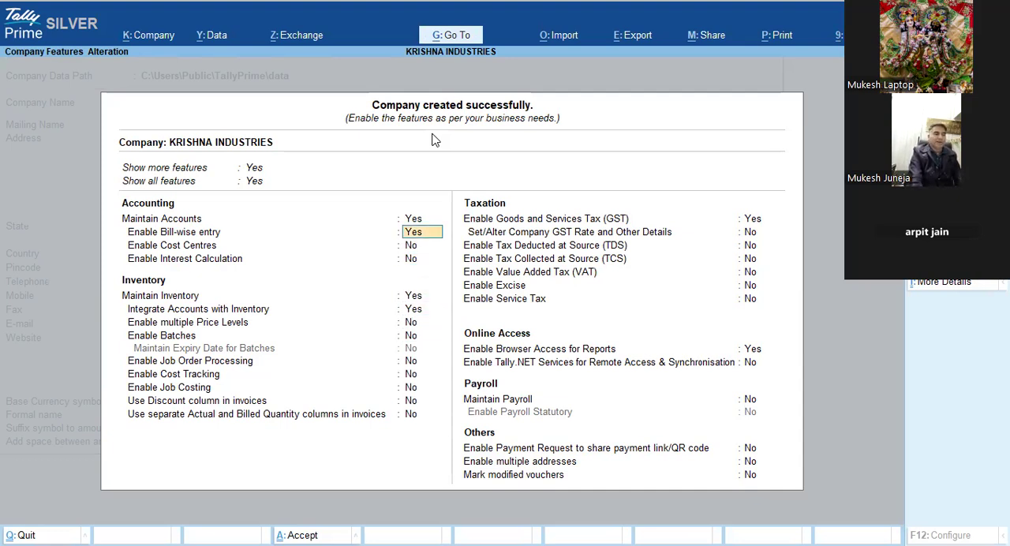
{"action": "key", "text": "Down"}
{"action": "key", "text": "Down"}
{"action": "key", "text": "Down"}
{"action": "key", "text": "Down"}
{"action": "key", "text": "Down"}
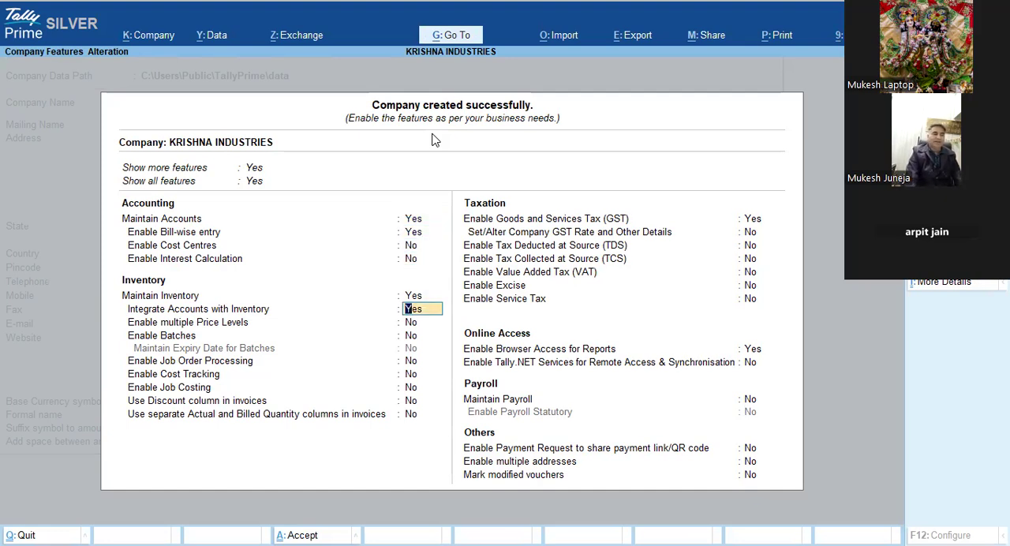
{"action": "key", "text": "Down"}
{"action": "key", "text": "Down"}
{"action": "key", "text": "Down"}
{"action": "key", "text": "Down"}
{"action": "key", "text": "Down"}
{"action": "key", "text": "Down"}
{"action": "key", "text": "Down"}
{"action": "key", "text": "Down"}
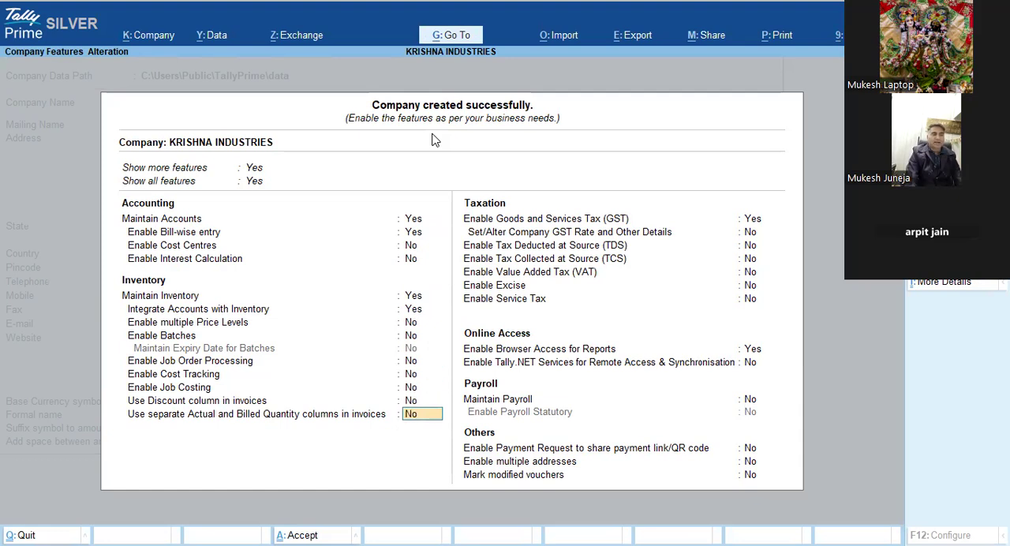
{"action": "key", "text": "Return"}
{"action": "key", "text": "Up"}
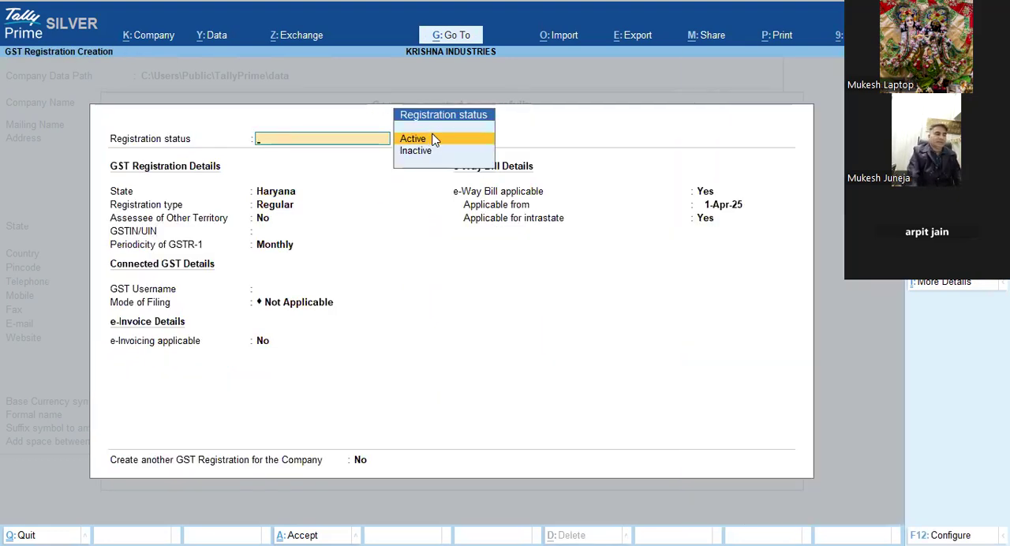
{"action": "key", "text": "Escape"}
Step: Disable Goods and Services Tax (GST) and enable Tax Deducted at Source (TDS) for the company
{"action": "key", "text": "Up"}
{"action": "key", "text": "n"}
{"action": "key", "text": "Return"}
{"action": "type", "text": "YES"}
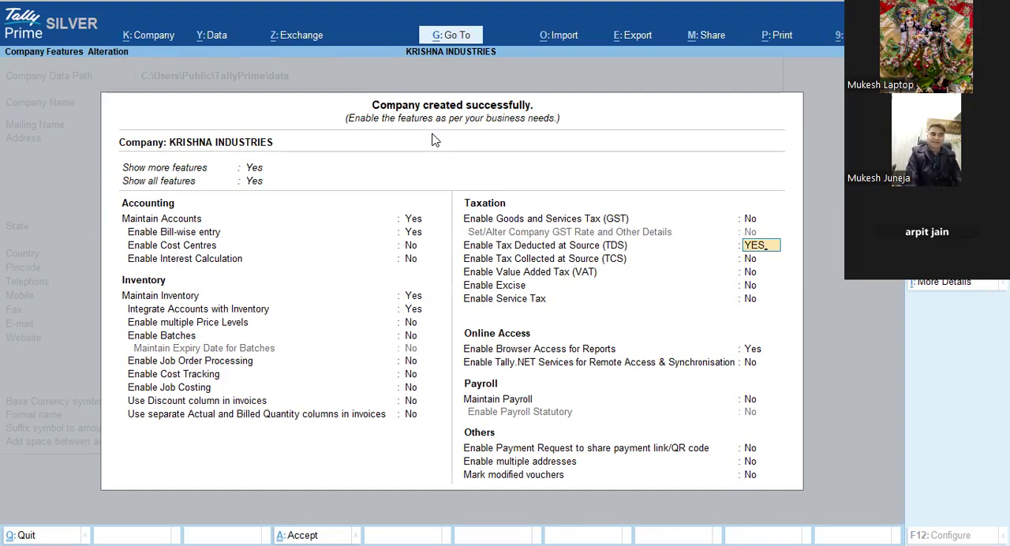
{"action": "key", "text": "Return"}
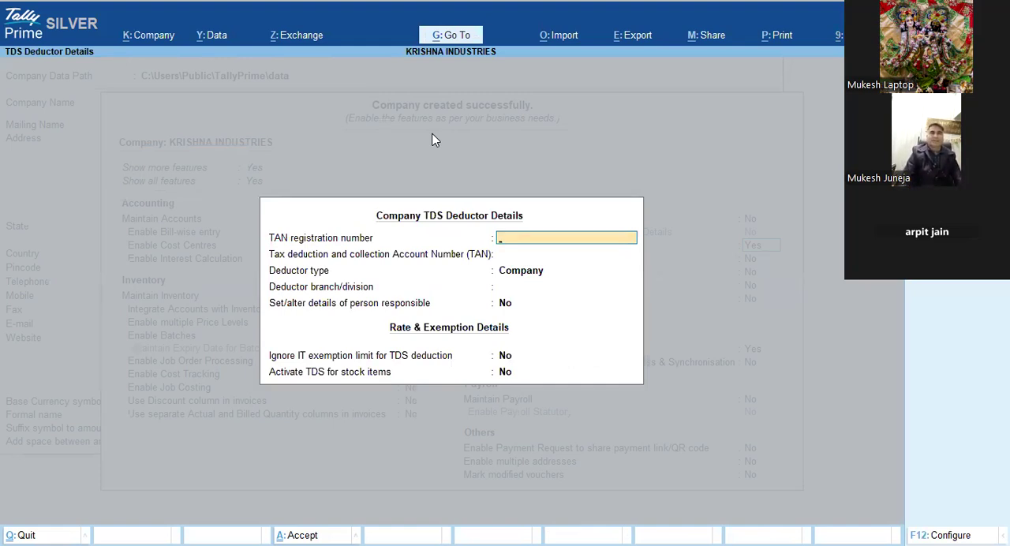
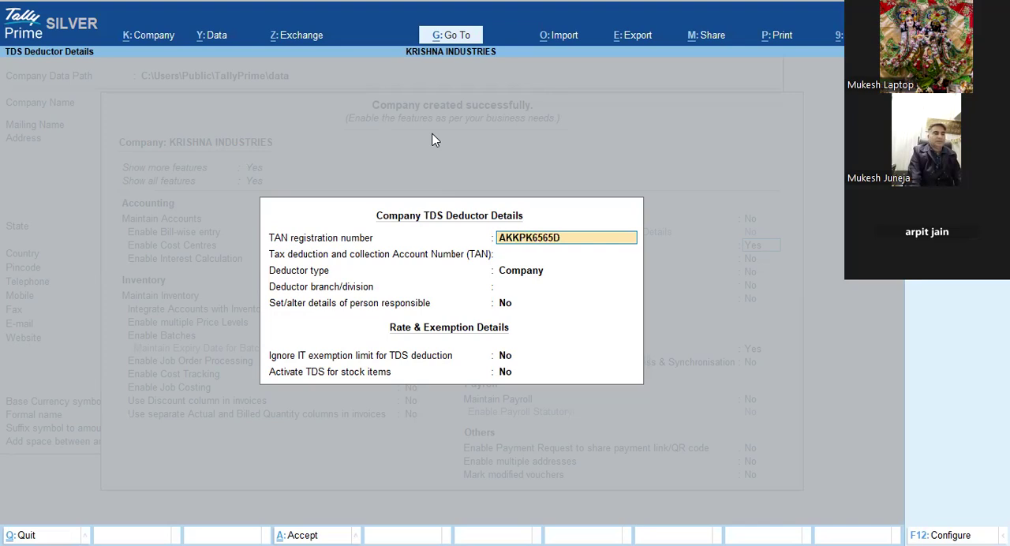
Step: Enter the TAN registration number in the TDS deductor details and try the same number as the Tax deduction and collection Account Number
{"action": "key", "text": "Return"}
{"action": "key", "text": "Return"}
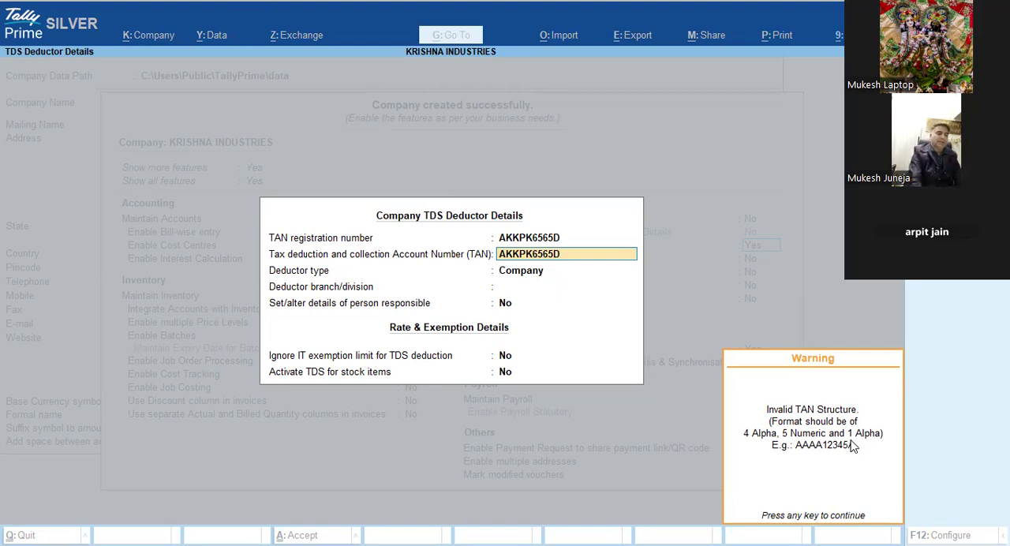
Step: Replace the Tax deduction and collection Account Number with one made of four letters, five digits and one letter
{"action": "key", "text": "Return"}
{"action": "key", "text": "BackSpace"}
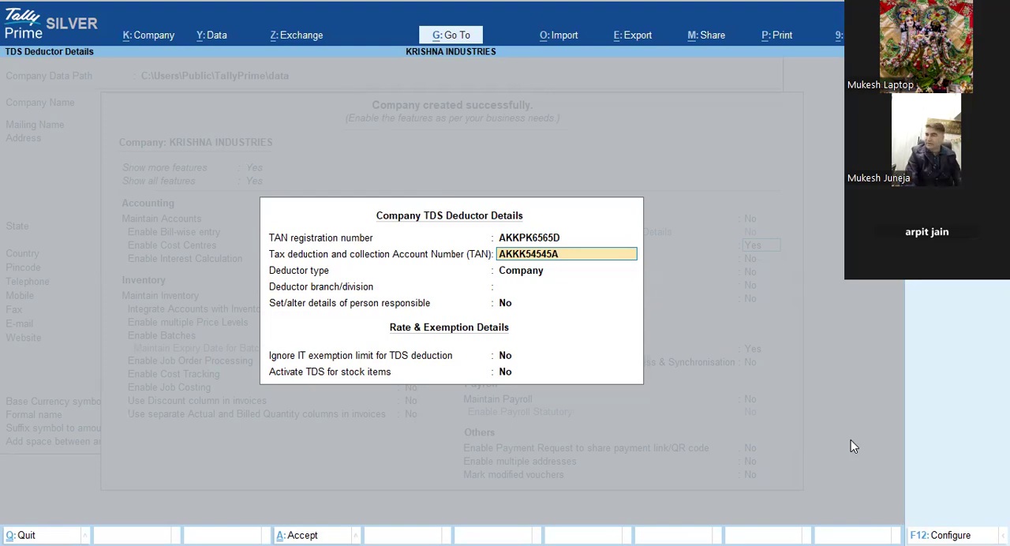
{"action": "key", "text": "Return"}
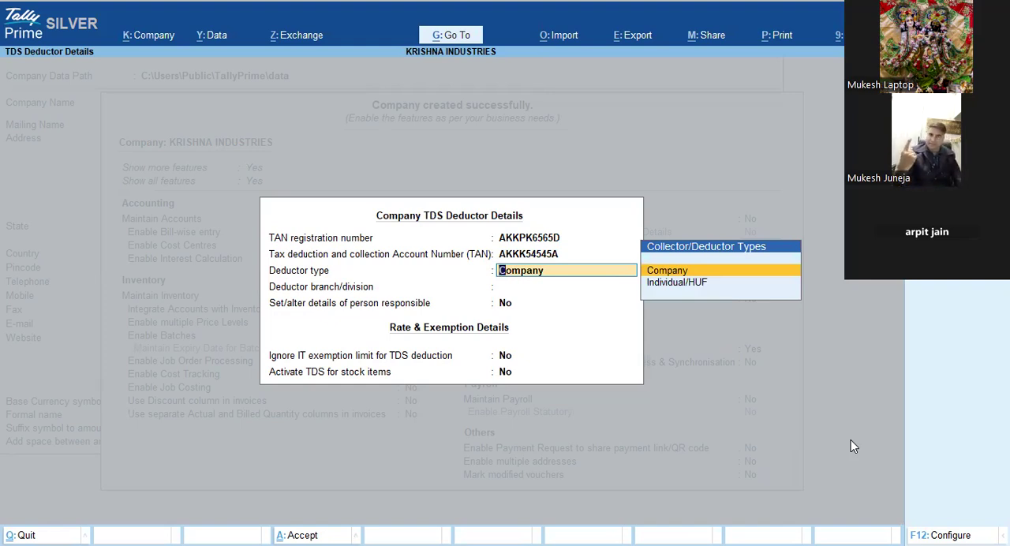
Step: Keep Company as the deductor type and enter the company's locality and city as the deductor branch/division
{"action": "key", "text": "Return"}
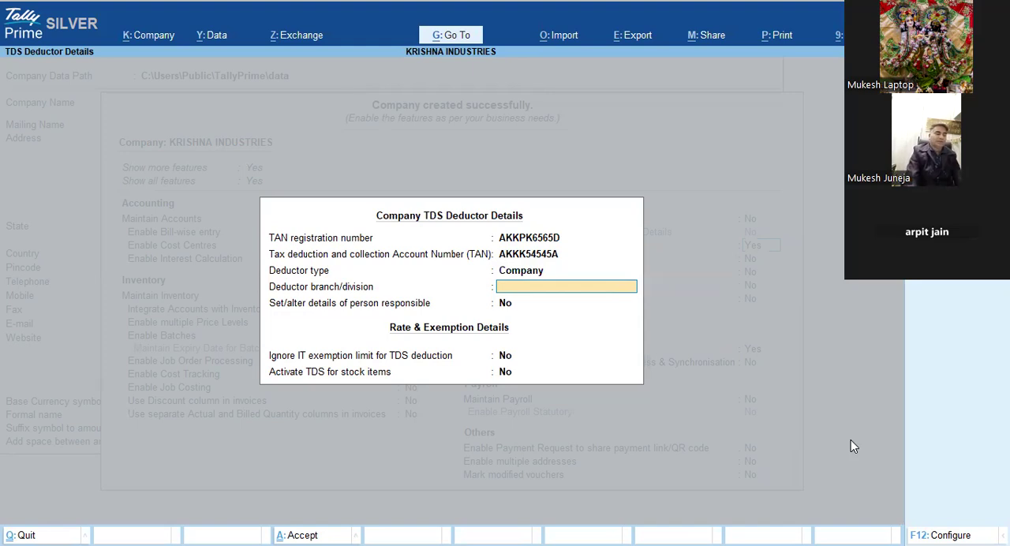
{"action": "type", "text": "IMT ROHTAK"}
{"action": "key", "text": "Return"}
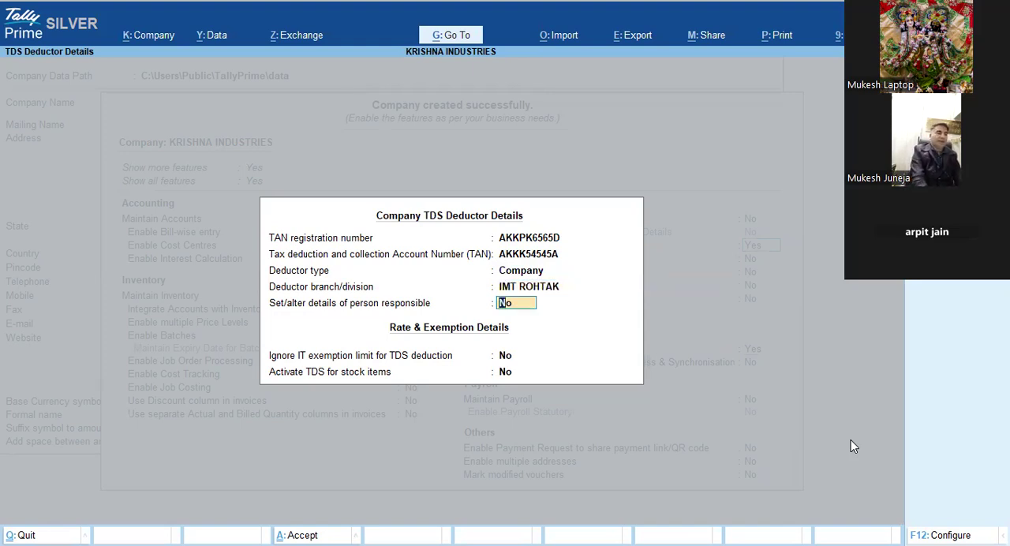
Step: Set the person-responsible details option to Yes, enter the responsible person's name, and save the TDS deductor details and company features
{"action": "key", "text": "y"}
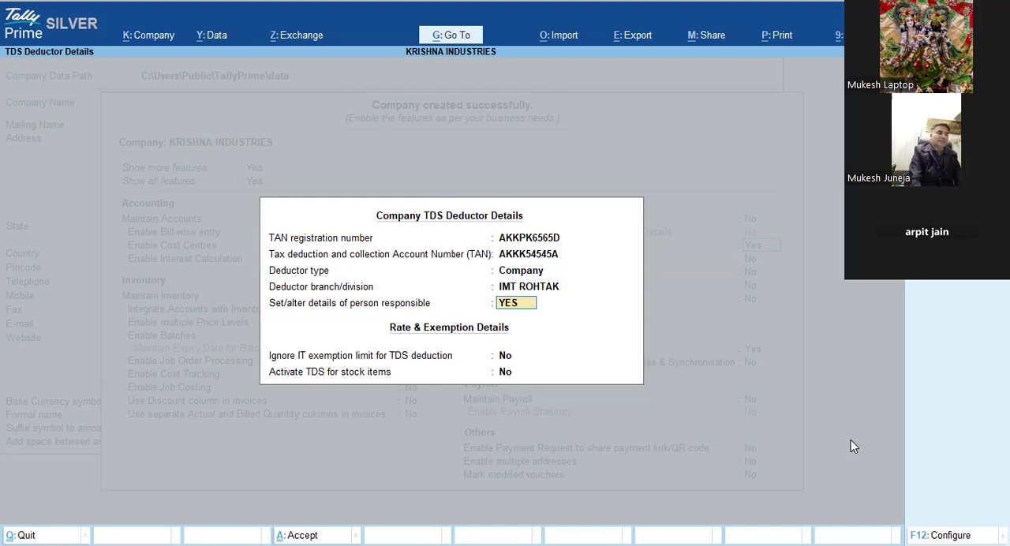
{"action": "key", "text": "Return"}
{"action": "type", "text": "MUKESH"}
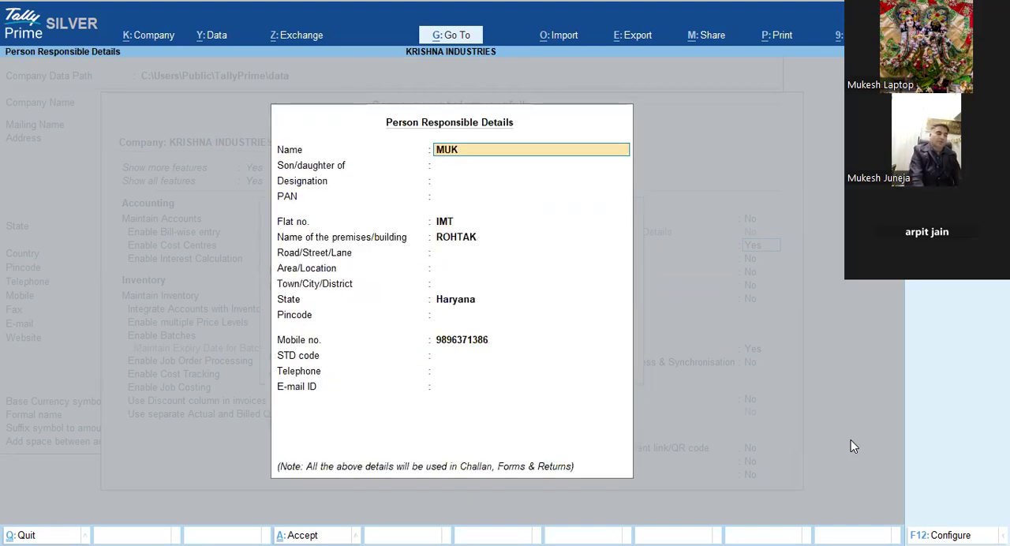
{"action": "key", "text": "Return"}
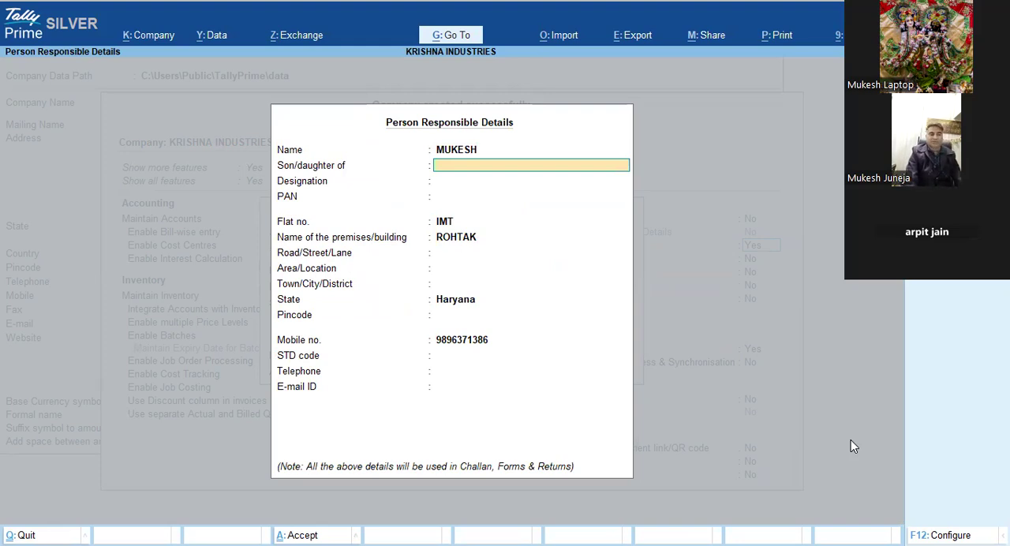
{"action": "key", "text": "ctrl+a"}
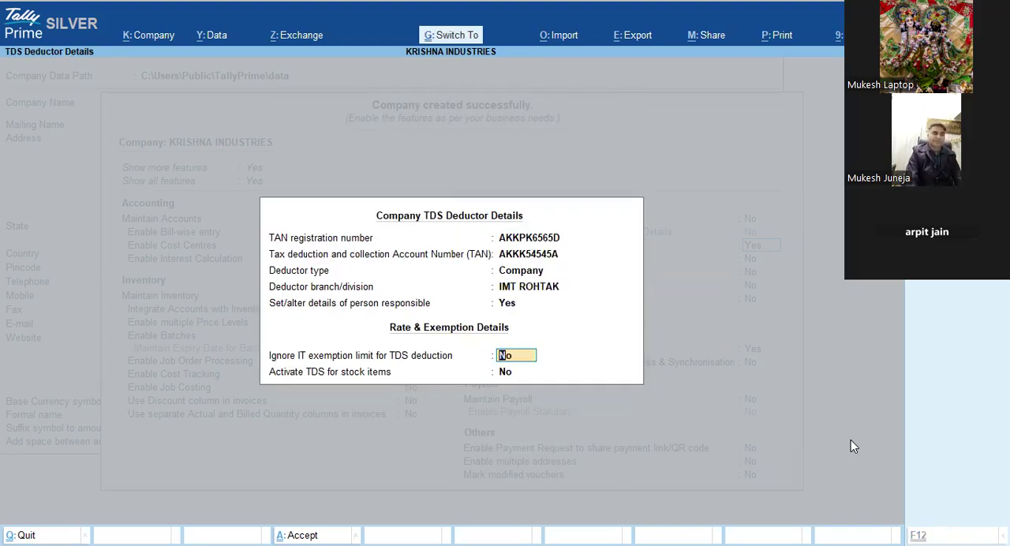
{"action": "key", "text": "ctrl+a"}
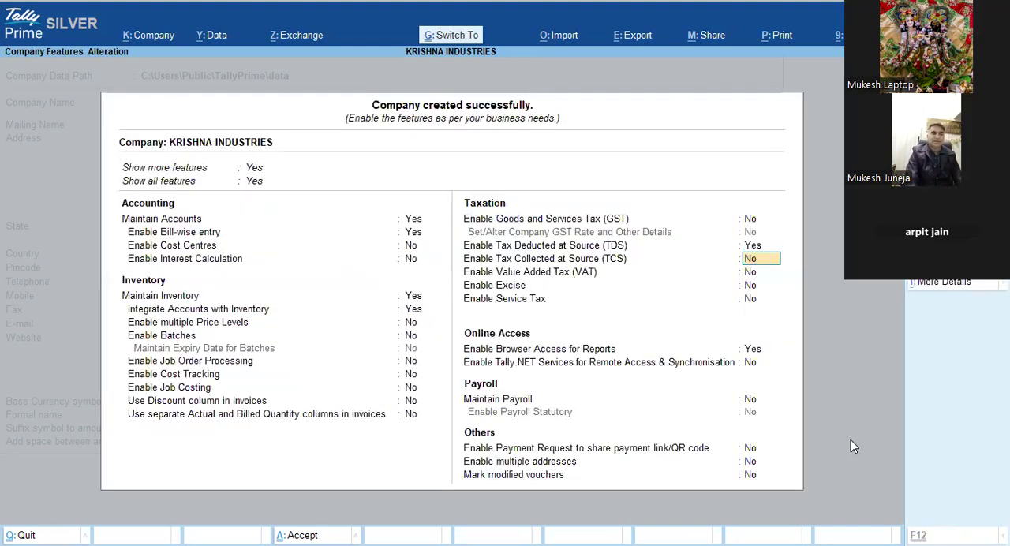
{"action": "key", "text": "ctrl+a"}
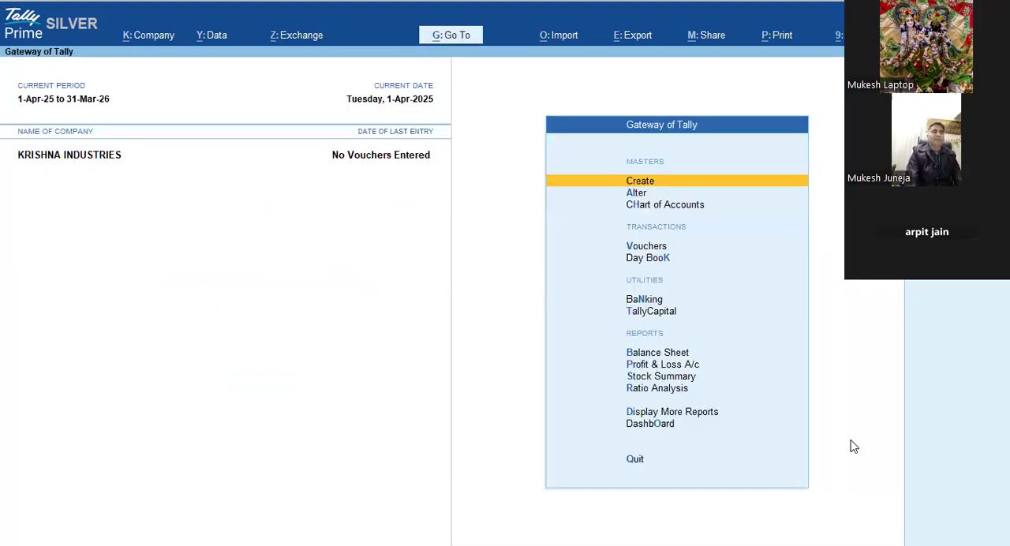
Step: Start creating a new ledger and name it ARPIT INDUSTREIS
{"action": "key", "text": "Return"}
{"action": "key", "text": "Down"}
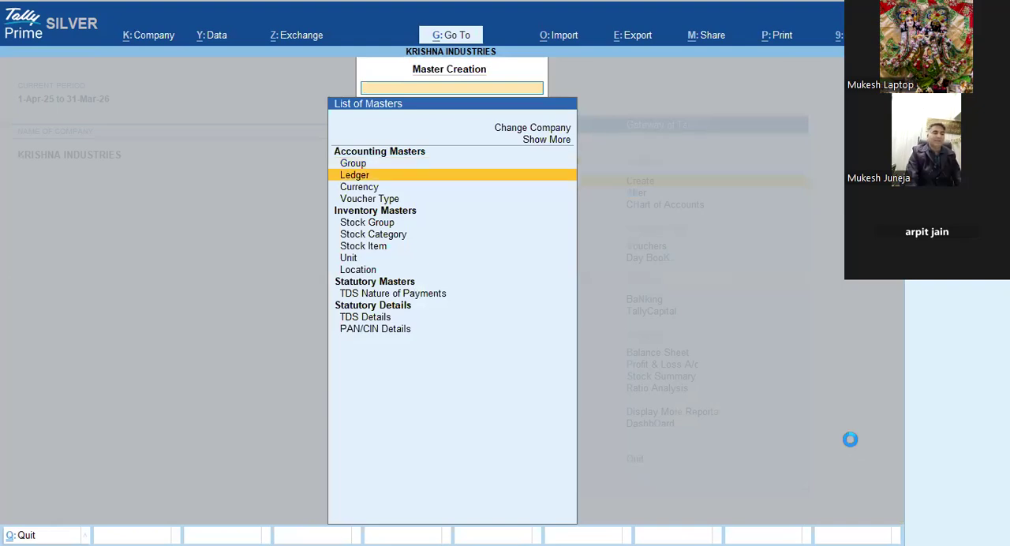
{"action": "key", "text": "Return"}
{"action": "type", "text": "ARPIT I"}
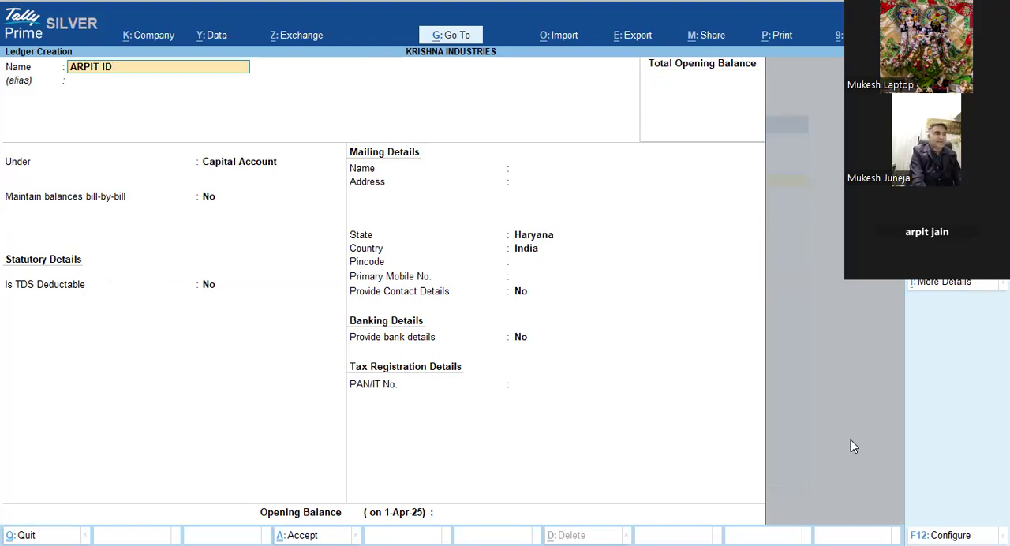
{"action": "type", "text": "NDUSTREIS"}
{"action": "key", "text": "Return"}
{"action": "key", "text": "Return"}
Step: Place the ledger under Sundry Creditors, keep the default credit settings, and set Is TDS Deductable to Yes
{"action": "type", "text": "SUN"}
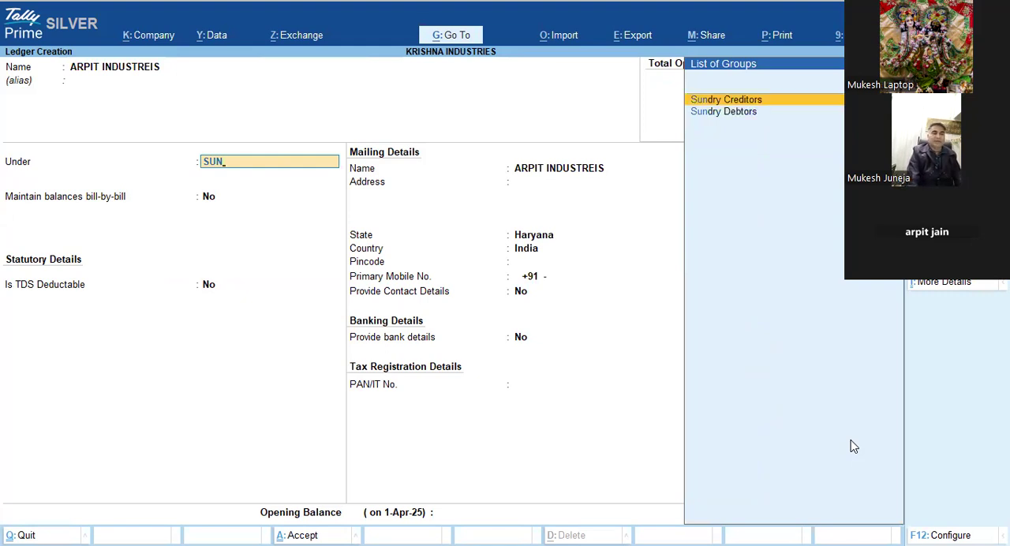
{"action": "key", "text": "Return"}
{"action": "key", "text": "Return"}
{"action": "key", "text": "Return"}
{"action": "key", "text": "Return"}
{"action": "key", "text": "Return"}
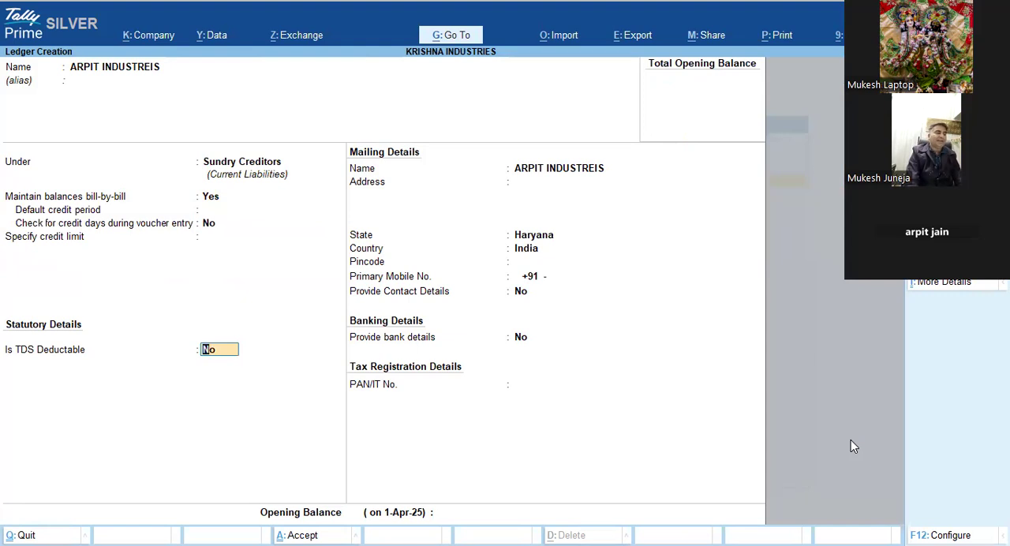
{"action": "type", "text": "YES"}
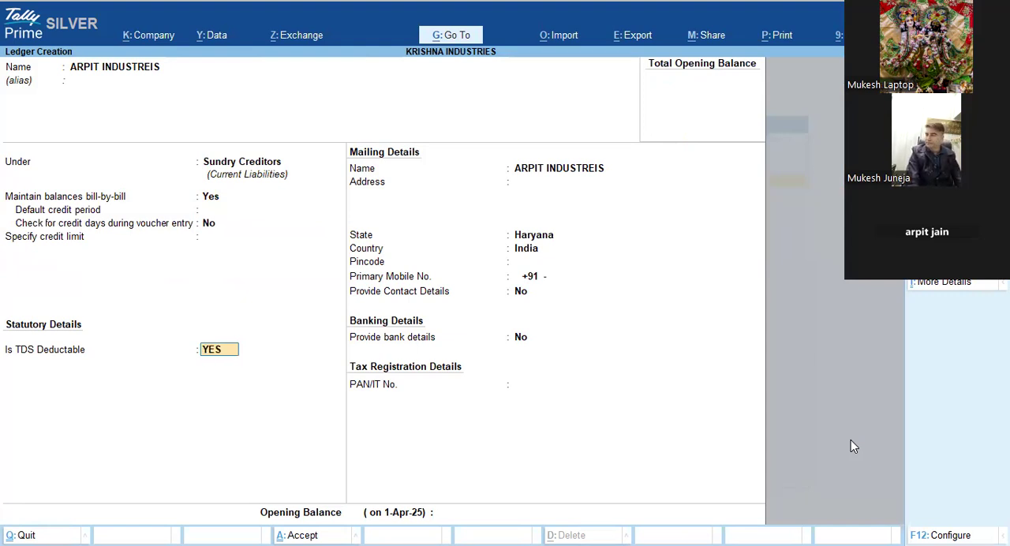
{"action": "key", "text": "Return"}
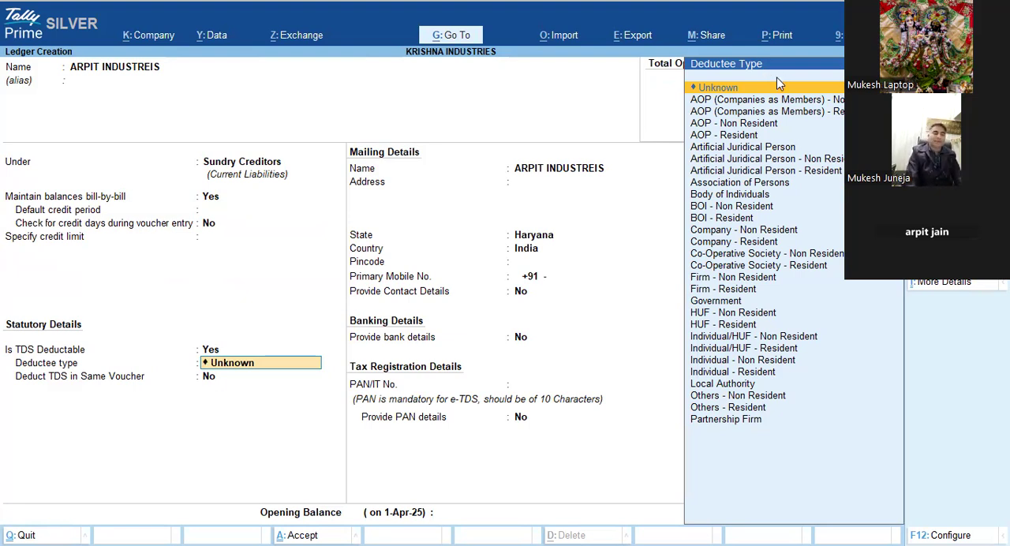
Step: Choose Company - Resident as the deductee type and set Deduct TDS in Same Voucher to Yes
{"action": "key", "text": "Down"}
{"action": "key", "text": "Down"}
{"action": "key", "text": "Down"}
{"action": "key", "text": "Down"}
{"action": "key", "text": "Down"}
{"action": "key", "text": "Down"}
{"action": "key", "text": "Down"}
{"action": "key", "text": "Down"}
{"action": "key", "text": "Down"}
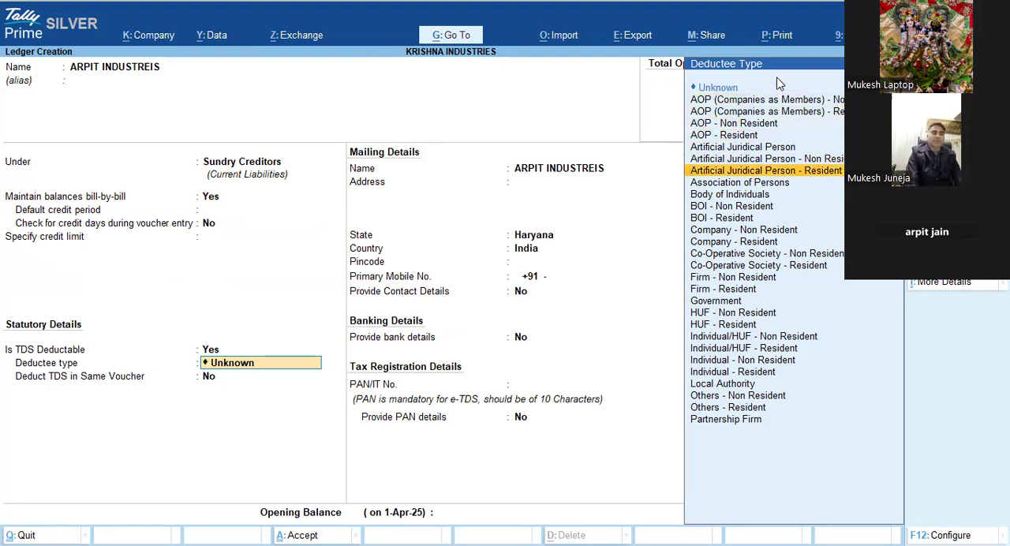
{"action": "key", "text": "Down"}
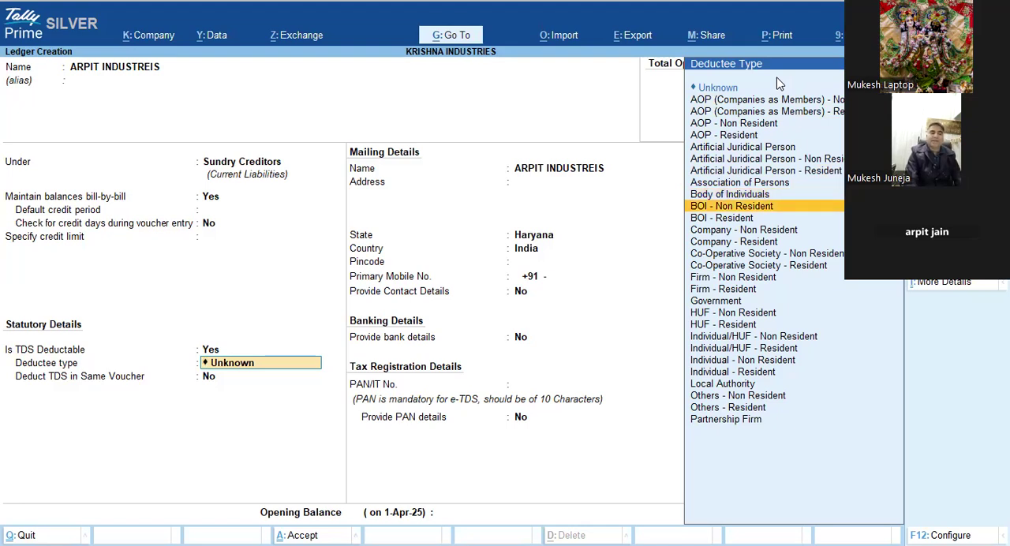
{"action": "key", "text": "Down"}
{"action": "key", "text": "Down"}
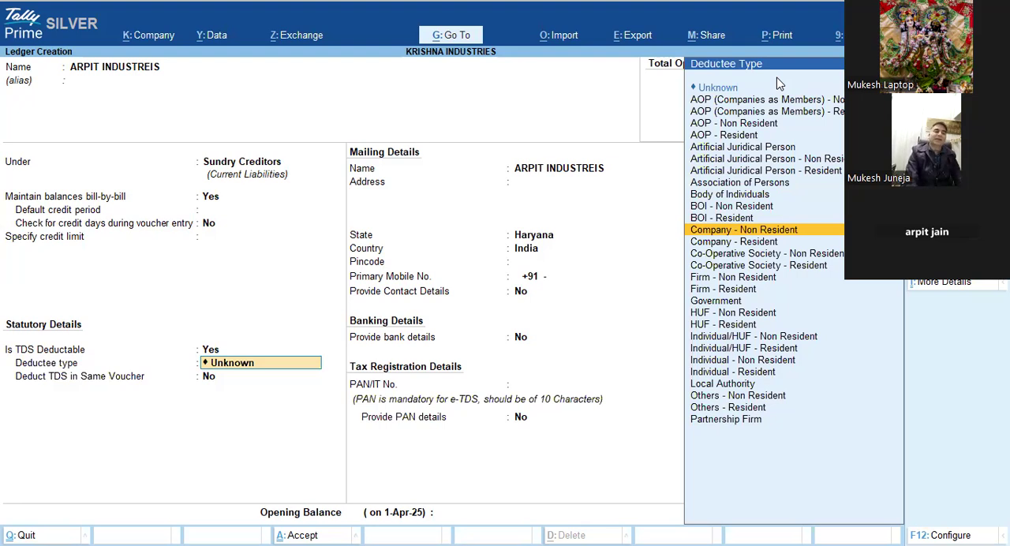
{"action": "key", "text": "Down"}
{"action": "key", "text": "Down"}
{"action": "key", "text": "Down"}
{"action": "key", "text": "Down"}
{"action": "key", "text": "Down"}
{"action": "key", "text": "Down"}
{"action": "key", "text": "Down"}
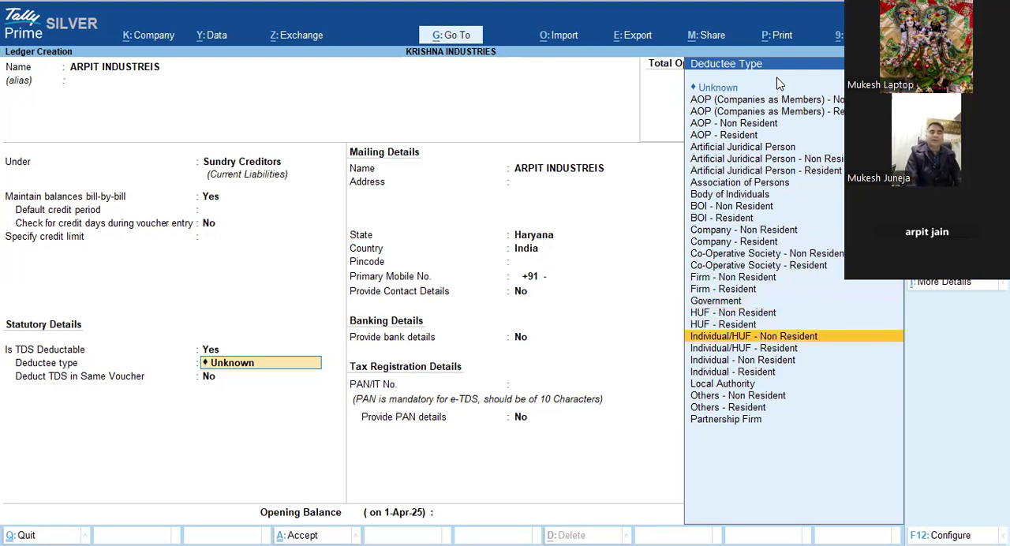
{"action": "key", "text": "Down"}
{"action": "key", "text": "Up"}
{"action": "key", "text": "Up"}
{"action": "key", "text": "Up"}
{"action": "key", "text": "Up"}
{"action": "key", "text": "Up"}
{"action": "key", "text": "Up"}
{"action": "key", "text": "Up"}
{"action": "key", "text": "Up"}
{"action": "key", "text": "Up"}
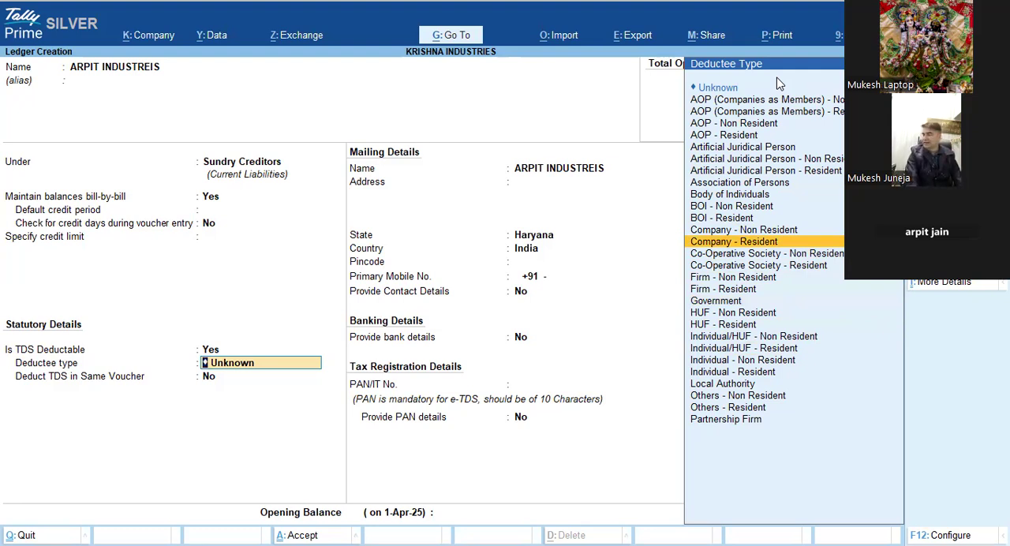
{"action": "key", "text": "Return"}
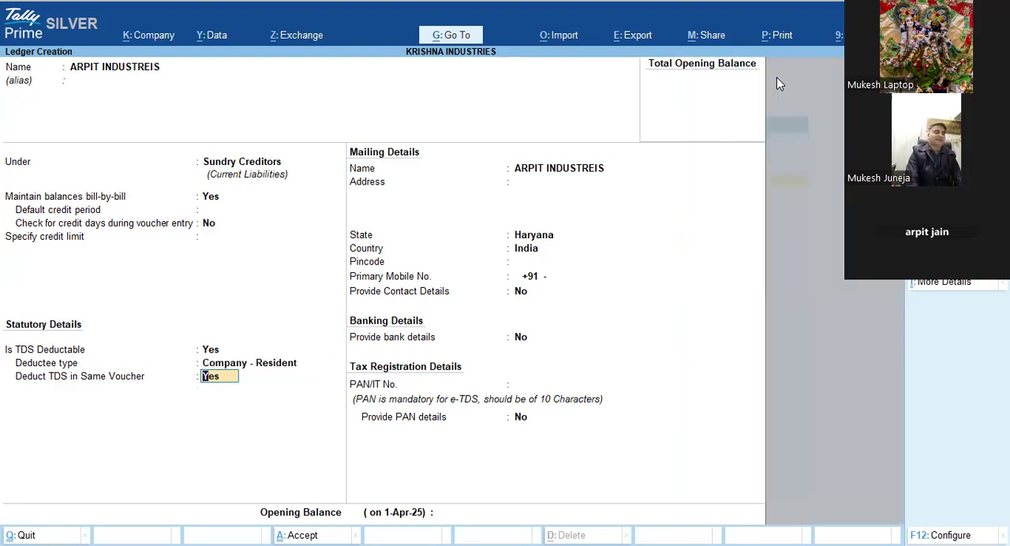
{"action": "key", "text": "Return"}
{"action": "key", "text": "Up"}
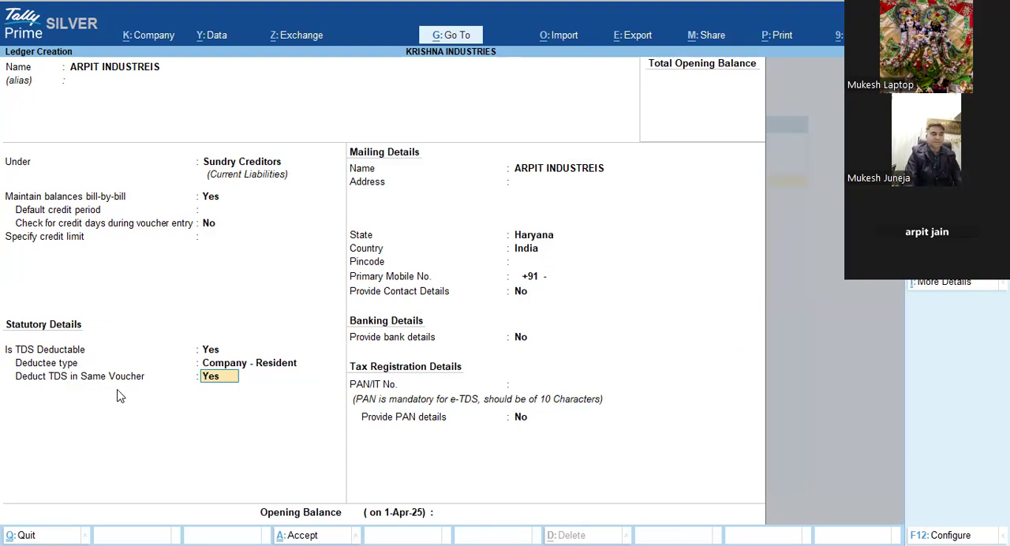
Step: Keep Haryana as the state, leave the PAN/IT number blank and PAN details at No, and save the creditor ledger
{"action": "key", "text": "Return"}
{"action": "key", "text": "Return"}
{"action": "key", "text": "Return"}
{"action": "key", "text": "Return"}
{"action": "key", "text": "Return"}
{"action": "key", "text": "Return"}
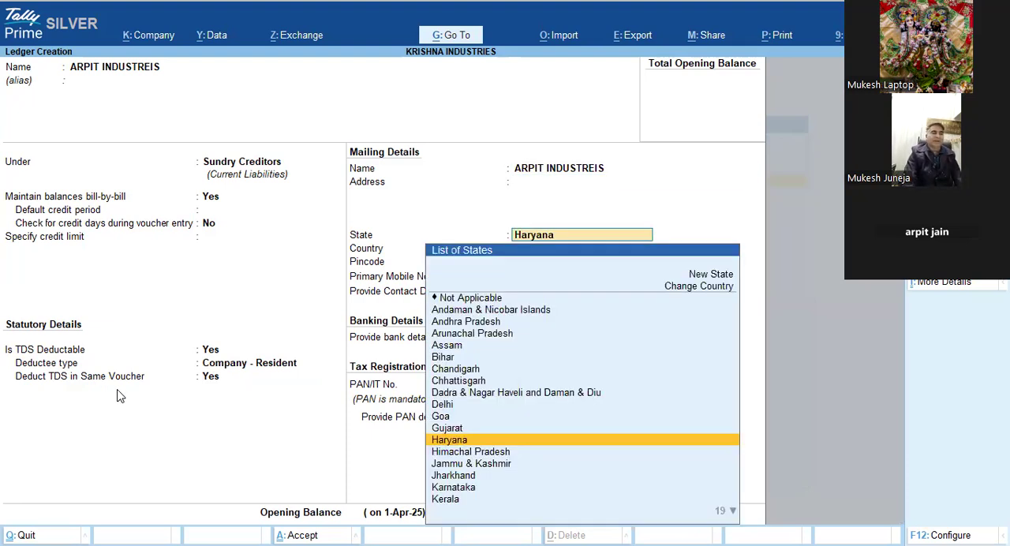
{"action": "key", "text": "Return"}
{"action": "key", "text": "Return"}
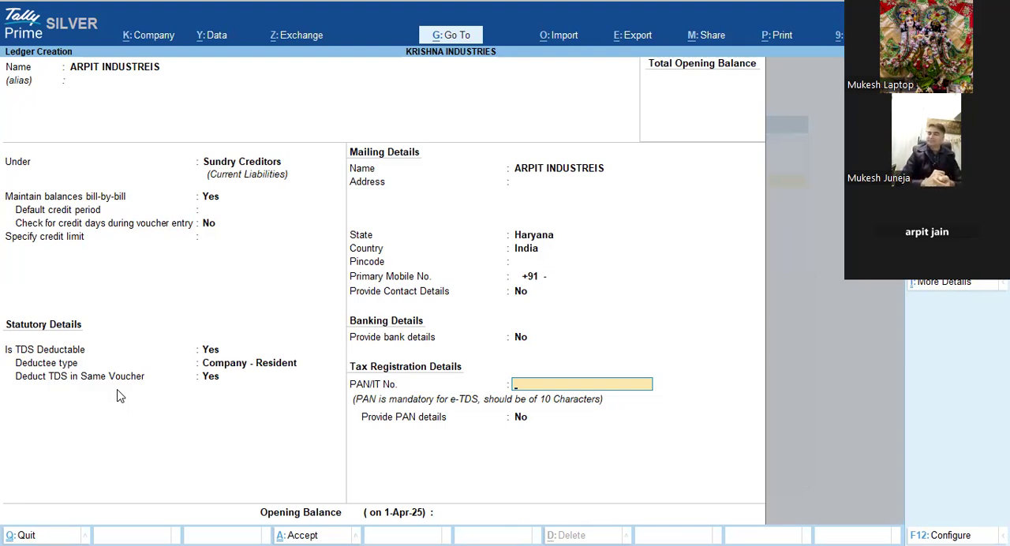
{"action": "key", "text": "Return"}
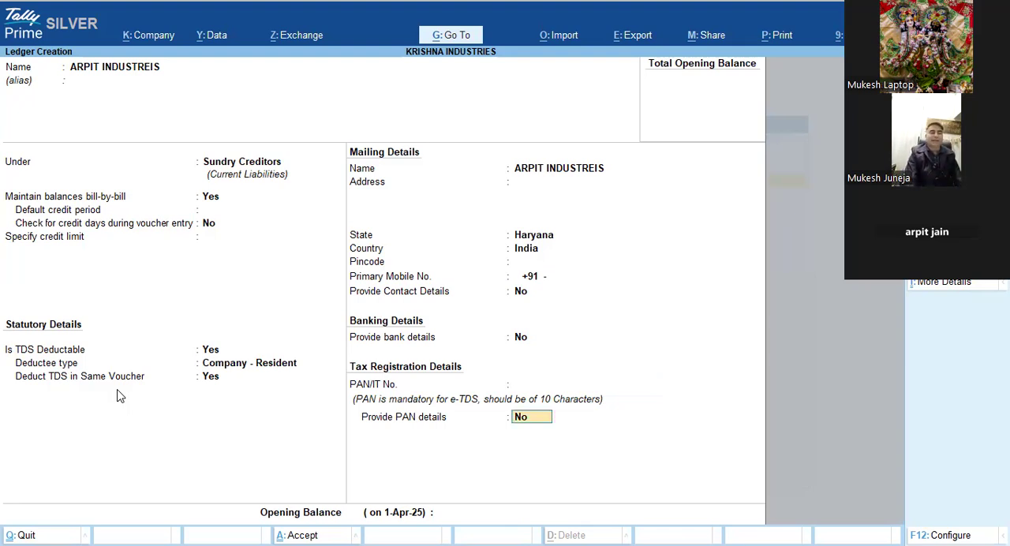
{"action": "key", "text": "Return"}
{"action": "key", "text": "Return"}
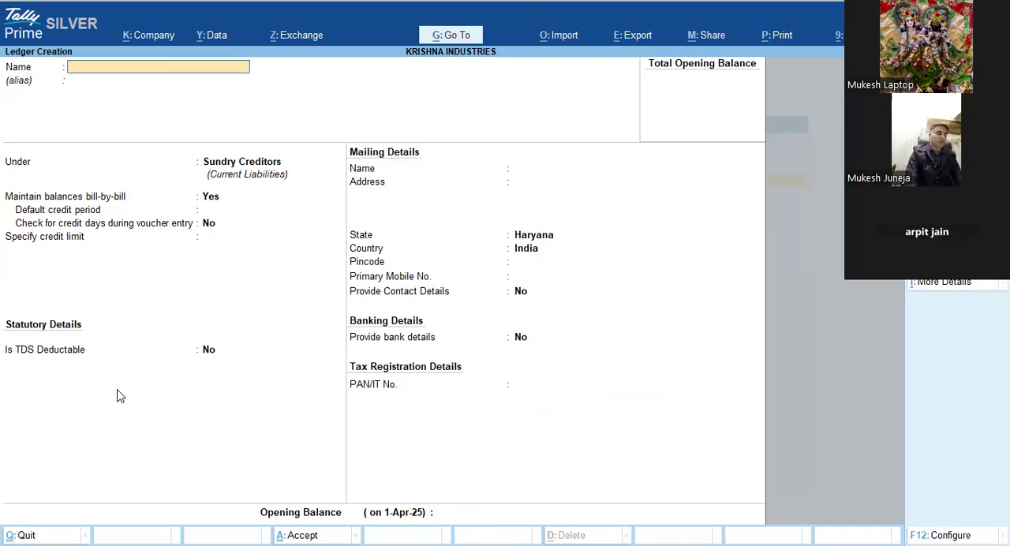
Step: Start another new ledger named JOBWORK EXP and place it under Indirect Expenses
{"action": "type", "text": "JOBWO"}
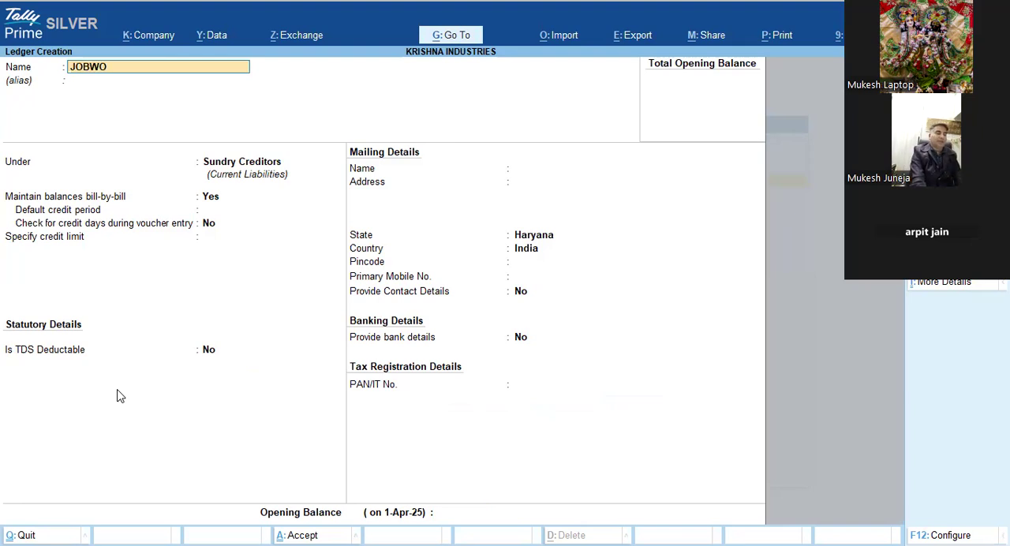
{"action": "type", "text": "RK EXP"}
{"action": "key", "text": "Return"}
{"action": "key", "text": "Return"}
{"action": "type", "text": "EX"}
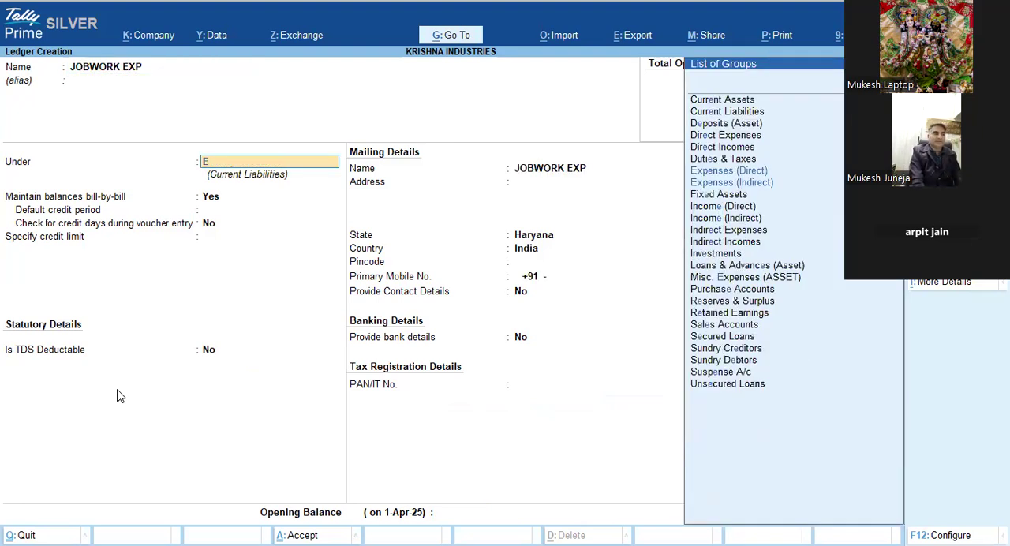
{"action": "key", "text": "Down"}
{"action": "key", "text": "Down"}
{"action": "key", "text": "Return"}
{"action": "key", "text": "Return"}
Step: Mark TDS as Applicable for the JOBWORK EXP ledger
{"action": "key", "text": "Return"}
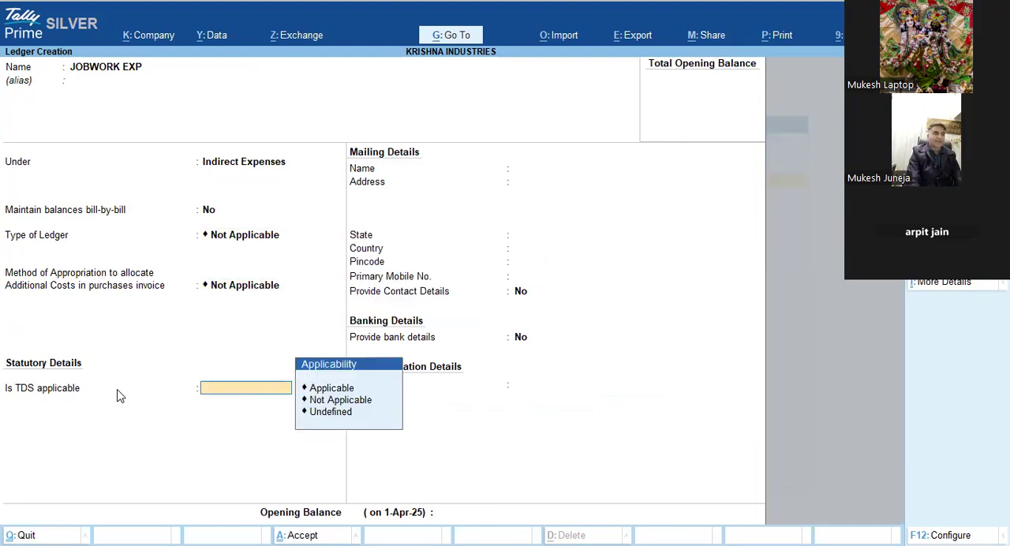
{"action": "key", "text": "Down"}
{"action": "key", "text": "Return"}
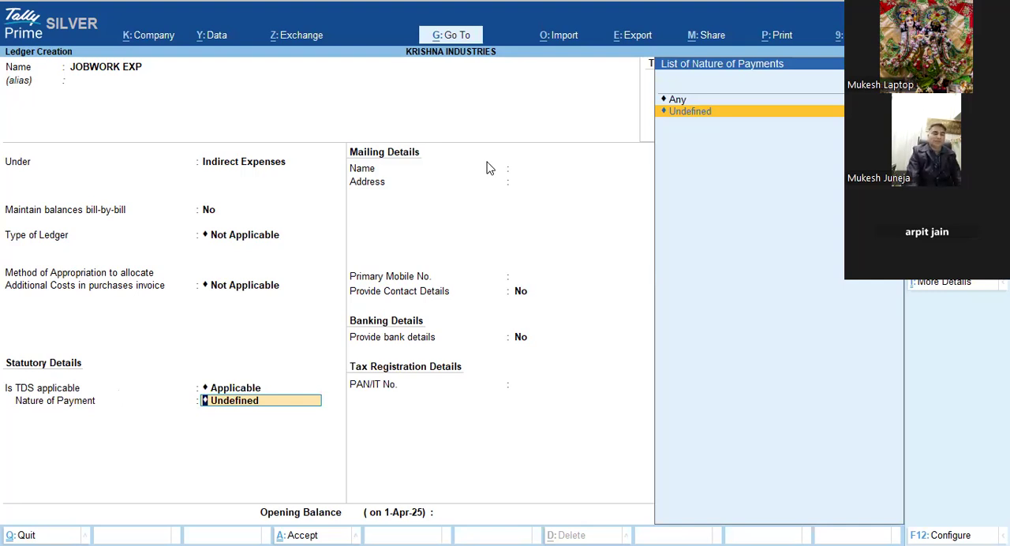
Step: Start creating a new TDS nature of payment from the ledger and name it JOBWORK ON TDS
{"action": "key", "text": "Up"}
{"action": "key", "text": "Up"}
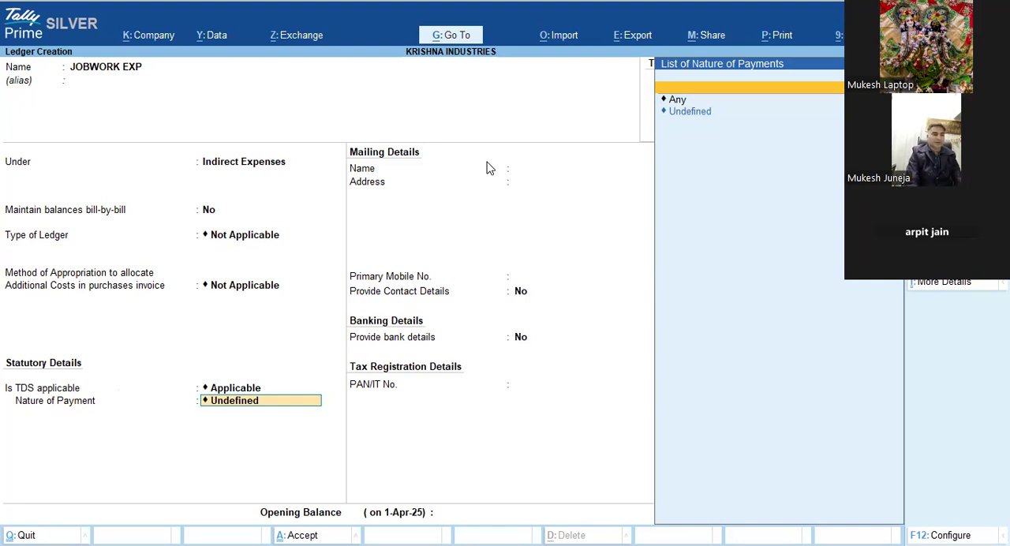
{"action": "key", "text": "alt+c"}
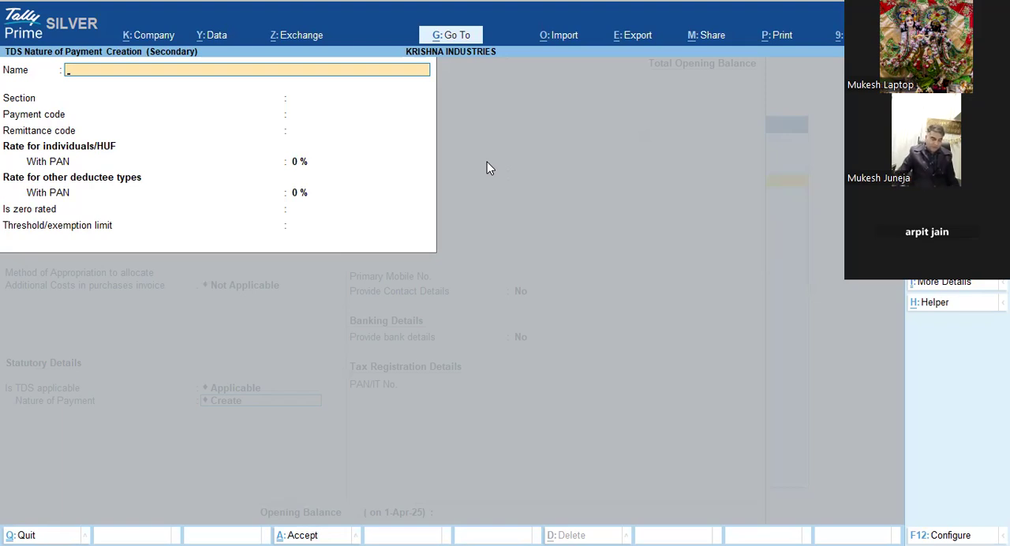
{"action": "type", "text": "JOB"}
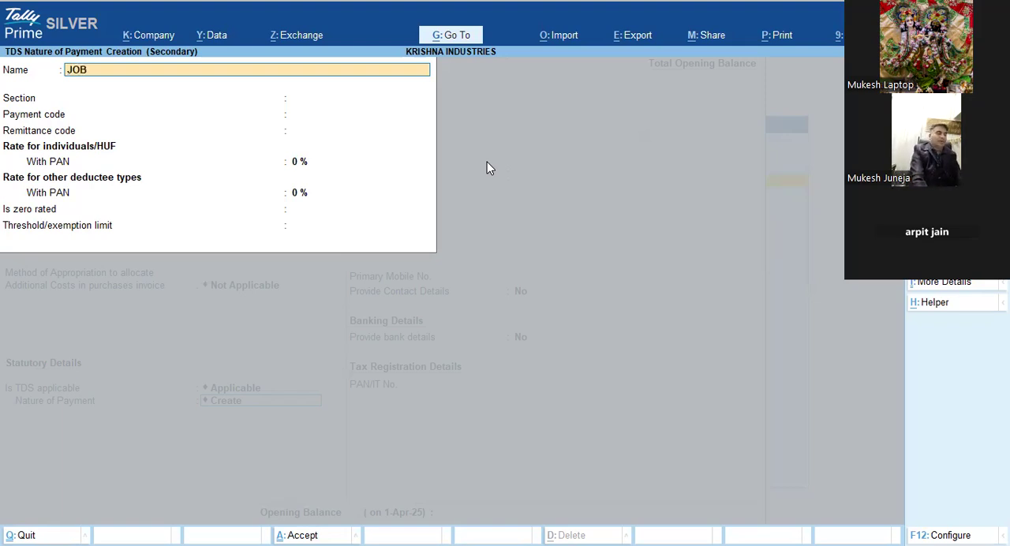
{"action": "type", "text": "WORK"}
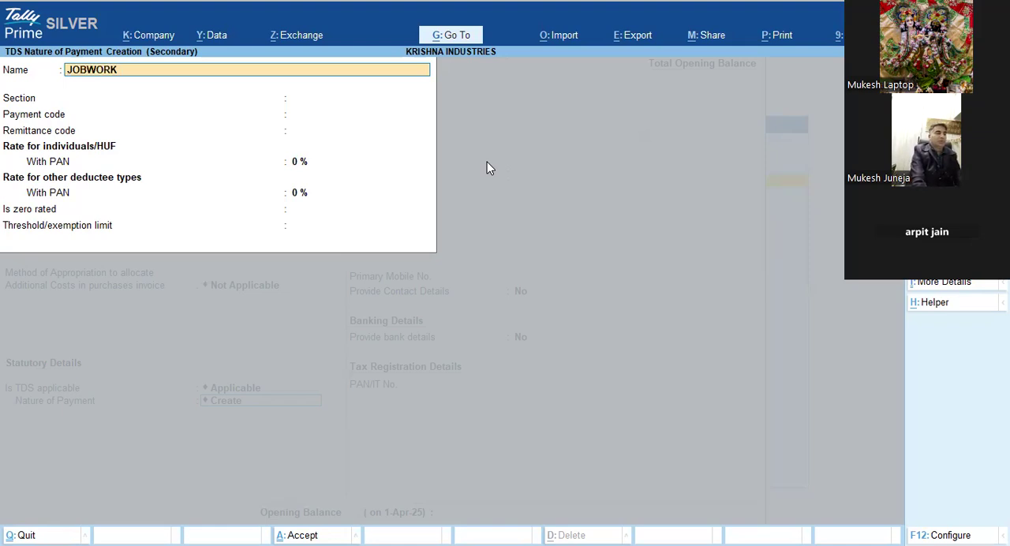
{"action": "type", "text": " ON TED"}
{"action": "key", "text": "BackSpace"}
{"action": "key", "text": "BackSpace"}
{"action": "type", "text": "DS"}
{"action": "key", "text": "Return"}
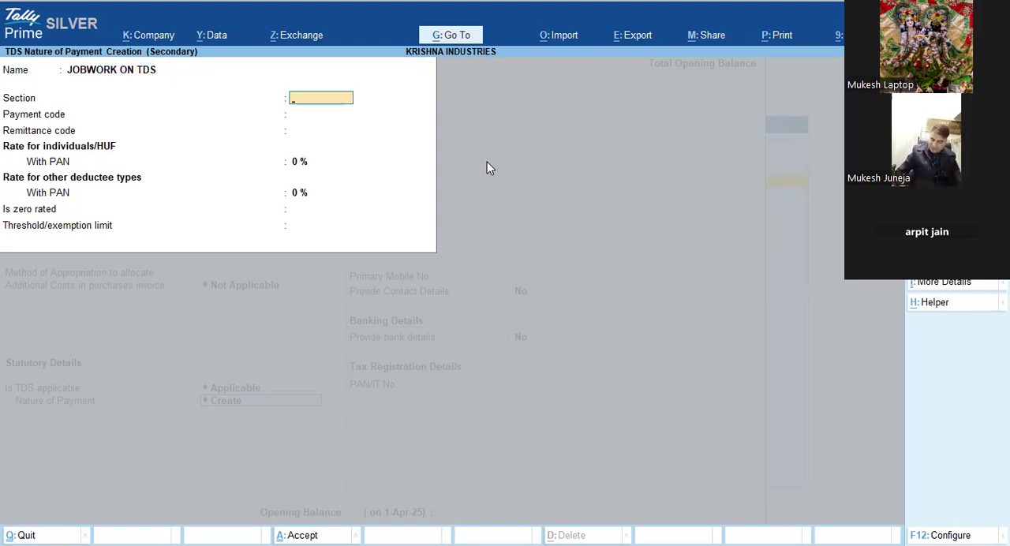
Step: Enter section 194J and payment code 194 for the nature of payment, leaving the remittance code blank
{"action": "type", "text": "194"}
{"action": "type", "text": "J"}
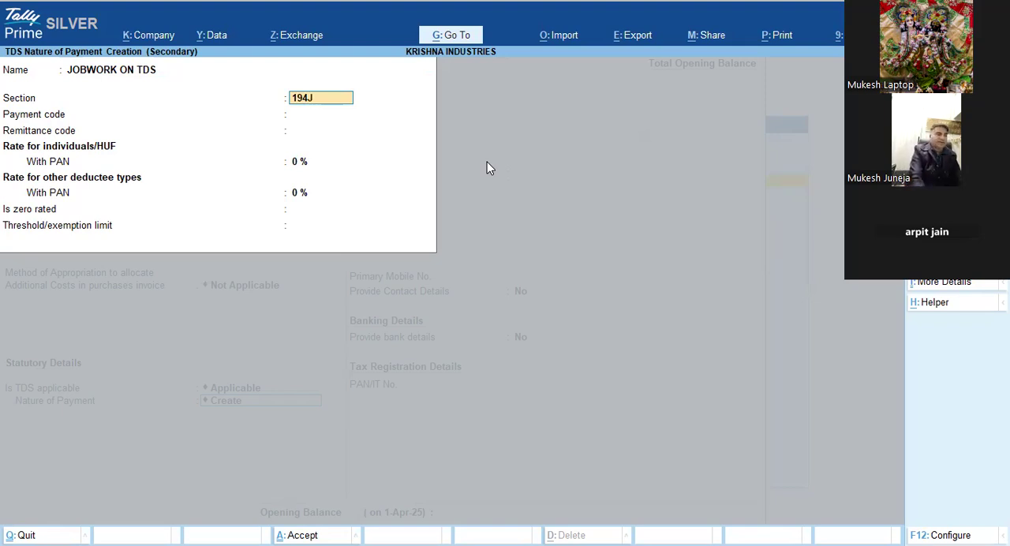
{"action": "key", "text": "Return"}
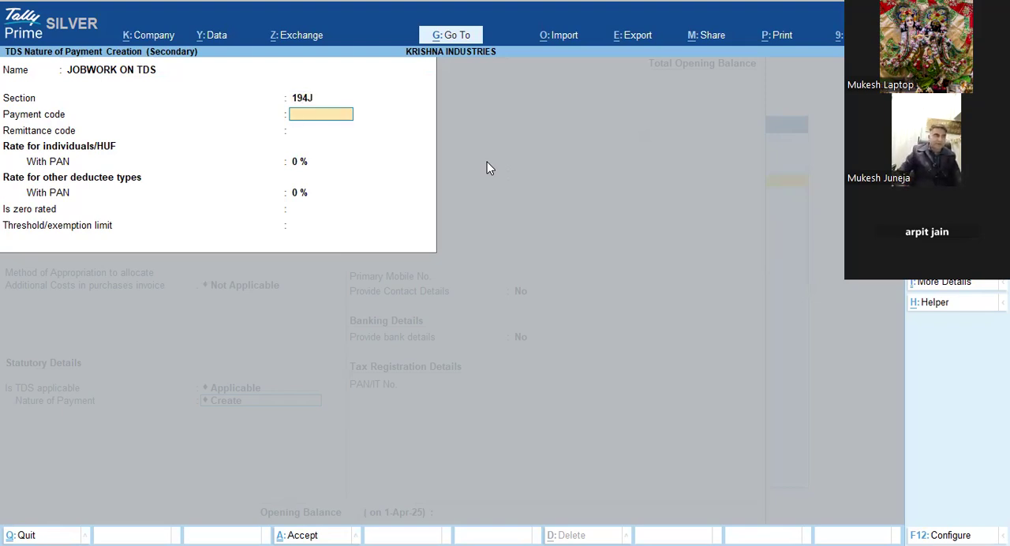
{"action": "type", "text": "194"}
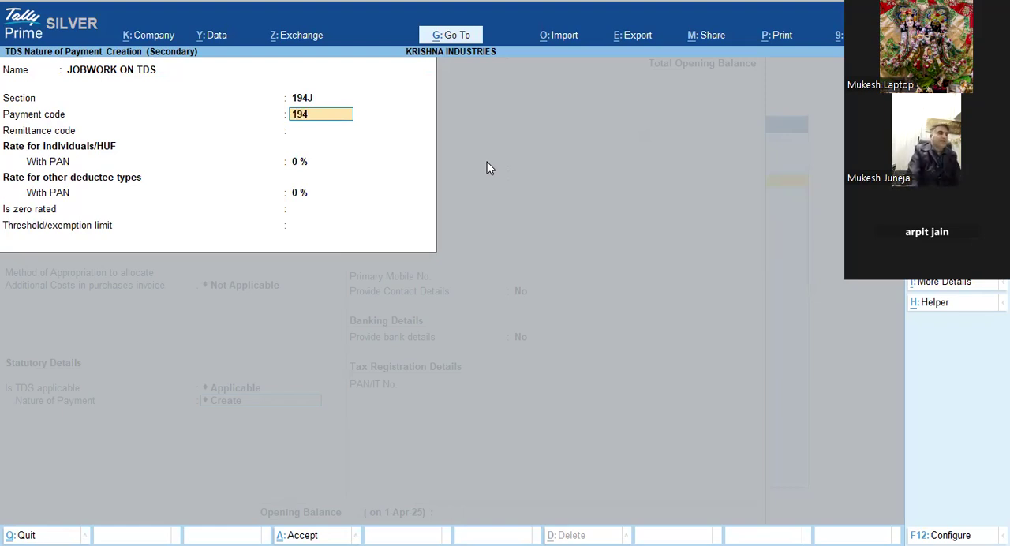
{"action": "key", "text": "Return"}
{"action": "key", "text": "Return"}
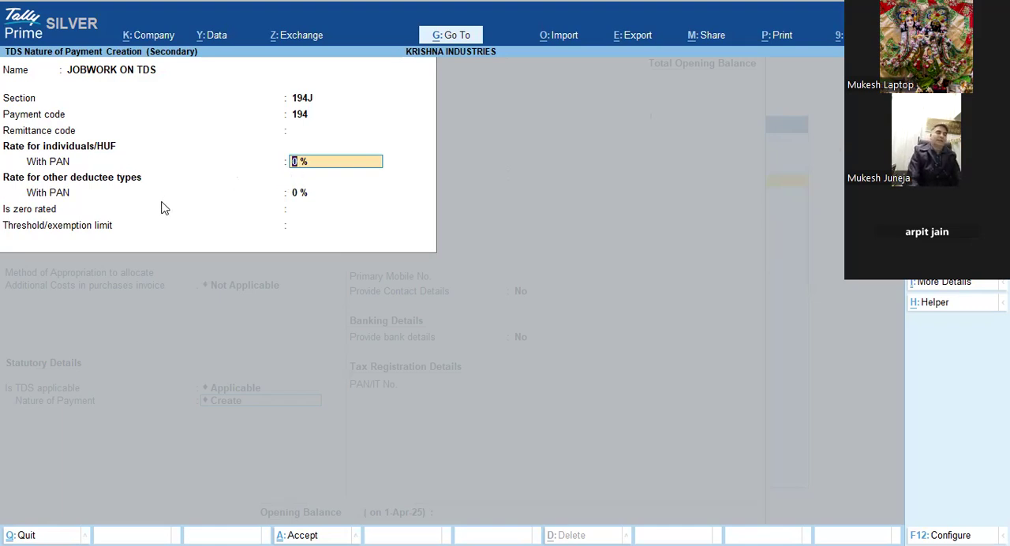
Step: Set both With PAN rates to 5 % and the threshold/exemption limit to 10000, and save the nature of payment
{"action": "type", "text": "5"}
{"action": "key", "text": "Return"}
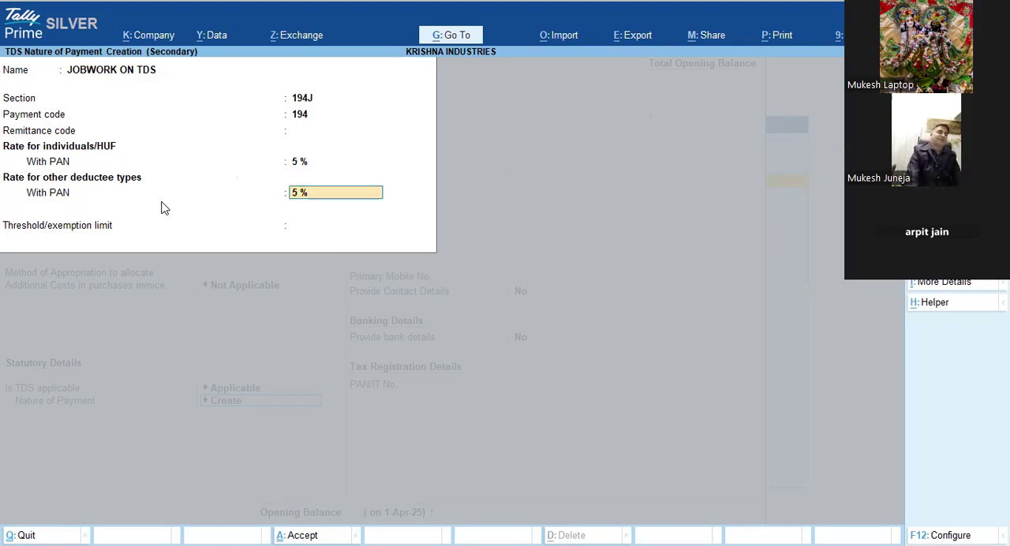
{"action": "key", "text": "Return"}
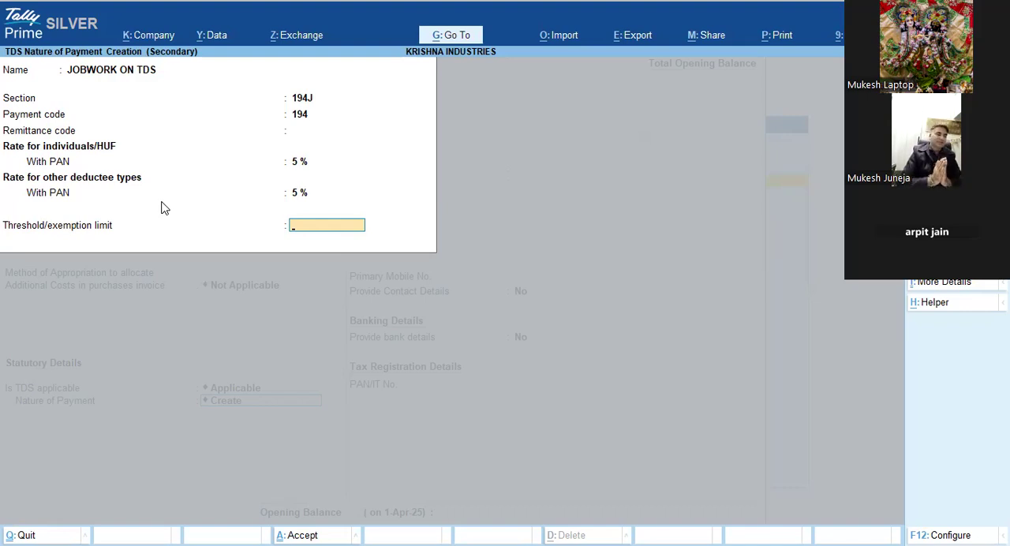
{"action": "type", "text": "10000"}
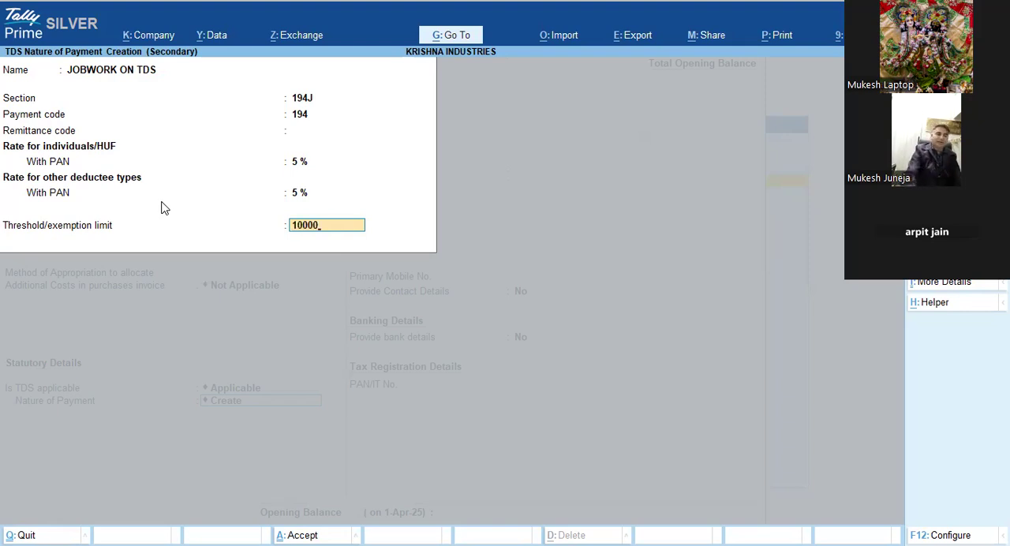
{"action": "key", "text": "Return"}
{"action": "key", "text": "Return"}
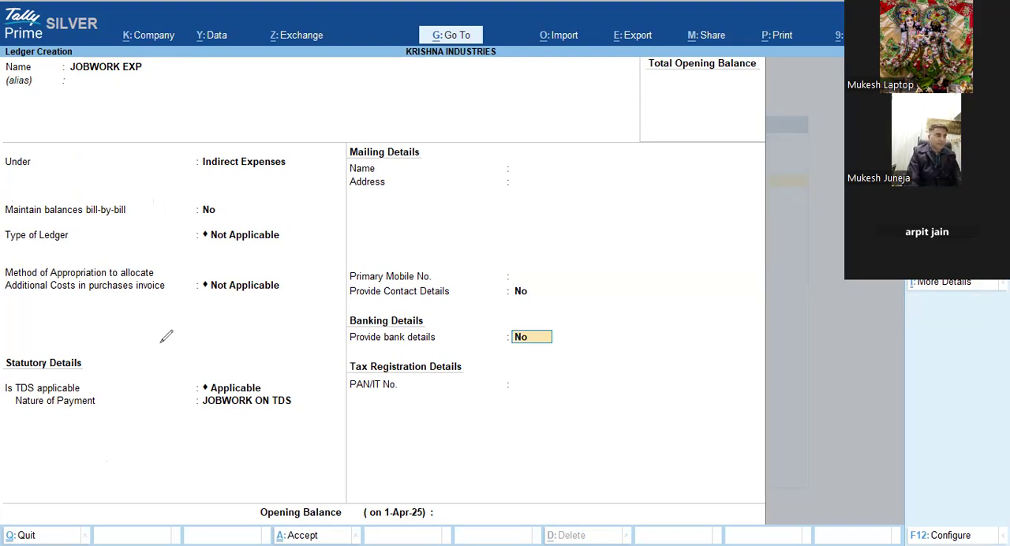
{"action": "mouse_move", "coordinate": [162, 407]}
{"action": "left_mouse_down"}
{"action": "mouse_move", "coordinate": [295, 414]}
{"action": "mouse_move", "coordinate": [205, 350]}
{"action": "left_mouse_up"}
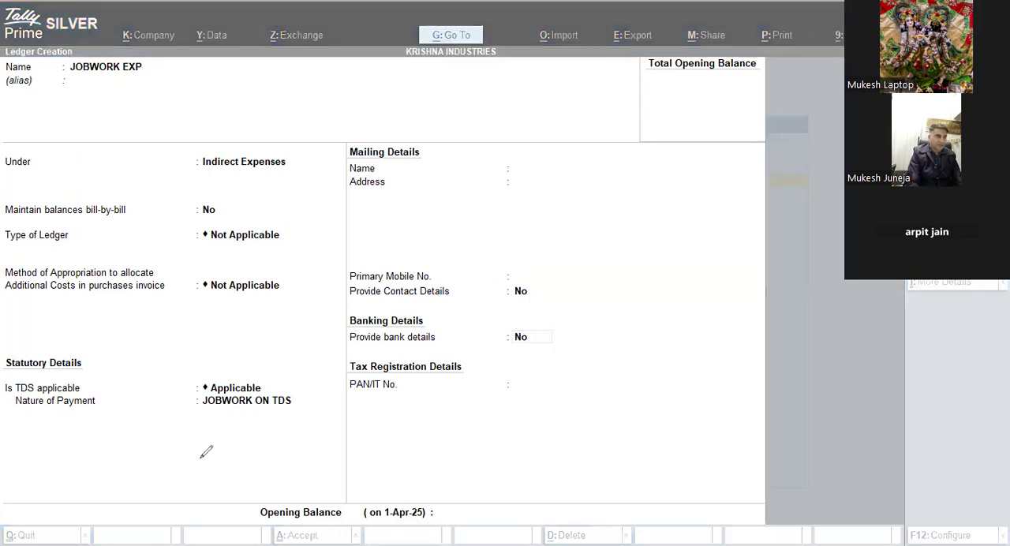
Step: Save the JOBWORK EXP ledger with JOBWORK ON TDS as its nature of payment, leaving the opening balance blank
{"action": "mouse_move", "coordinate": [184, 368]}
{"action": "left_mouse_down"}
{"action": "mouse_move", "coordinate": [313, 355]}
{"action": "mouse_move", "coordinate": [186, 365]}
{"action": "left_mouse_up"}
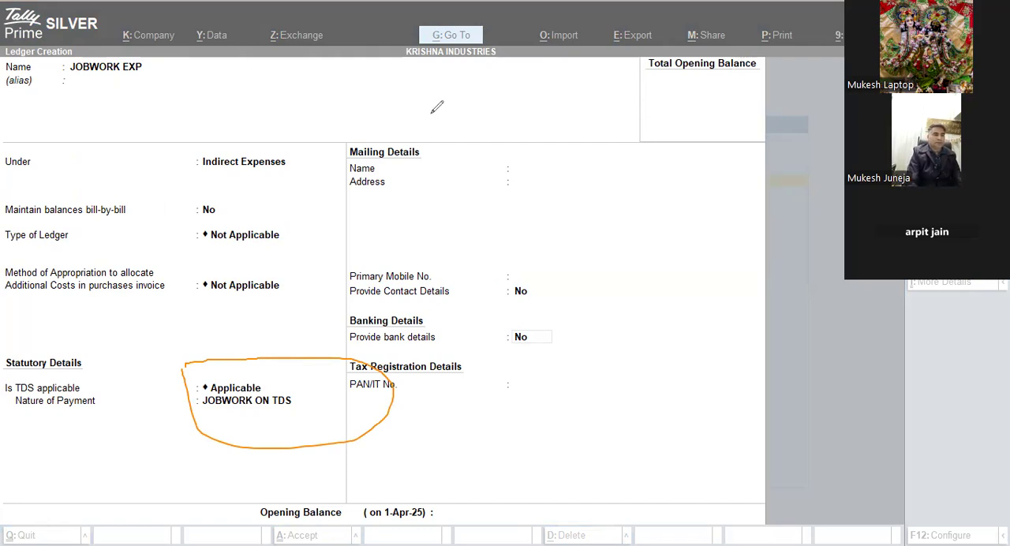
{"action": "key", "text": "Return"}
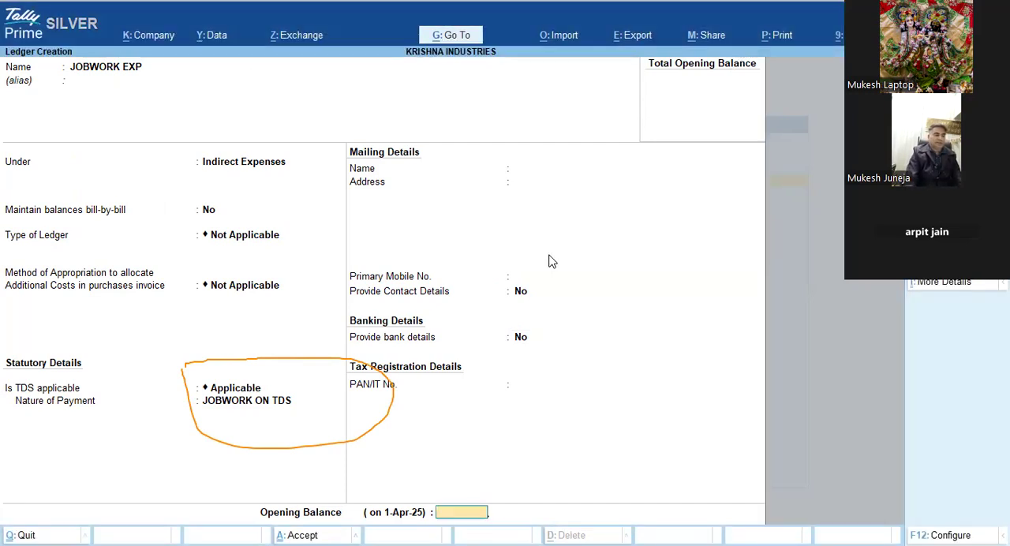
{"action": "key", "text": "Return"}
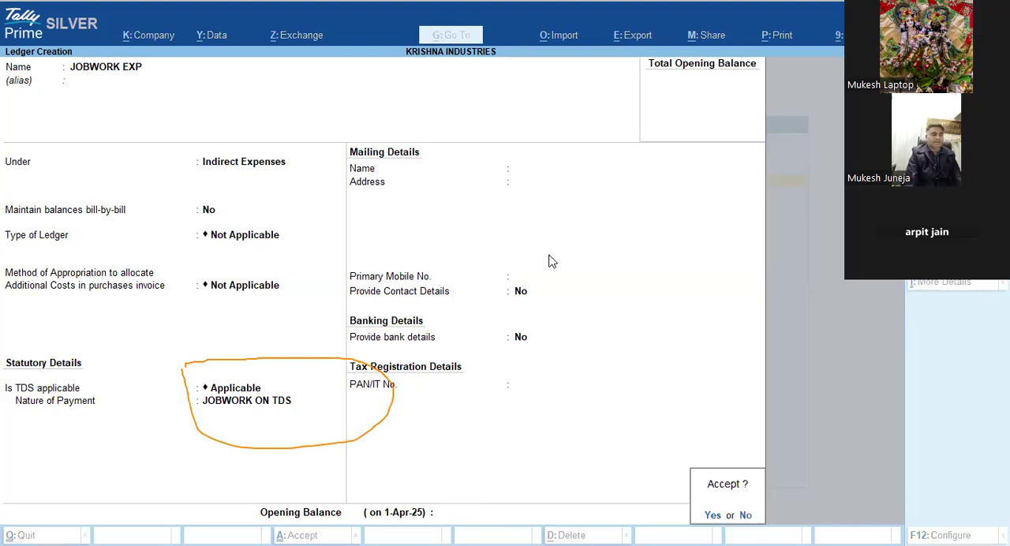
{"action": "key", "text": "Return"}
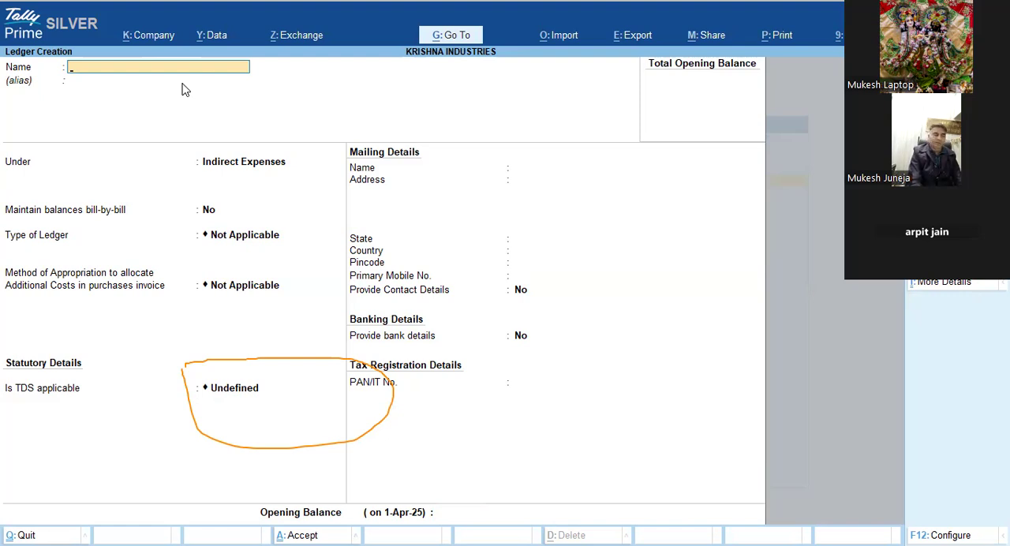
Step: Start a new ledger named Tds on Jobwok and place it under the Duties & Taxes group
{"action": "type", "text": "Tds"}
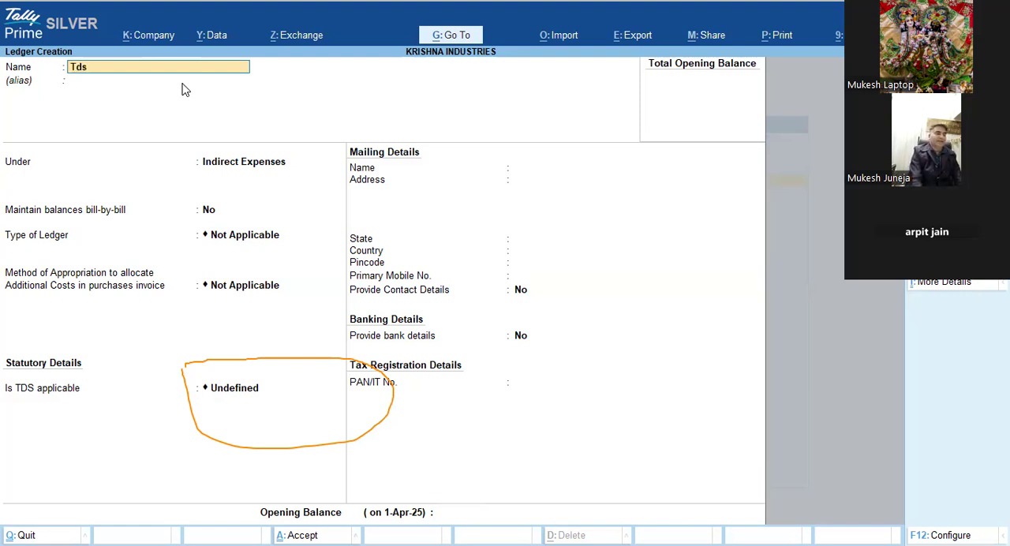
{"action": "type", "text": " on Jobwok"}
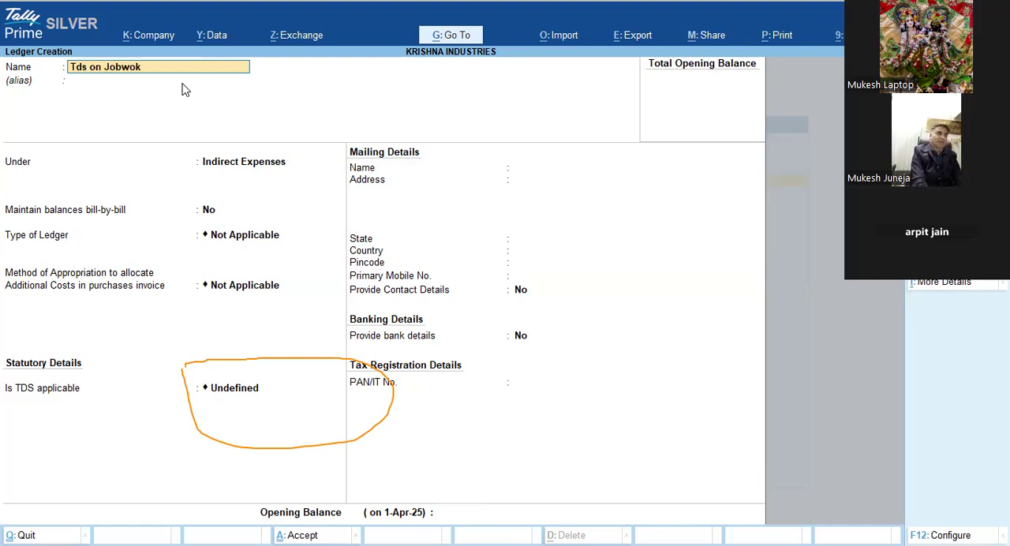
{"action": "key", "text": "Return"}
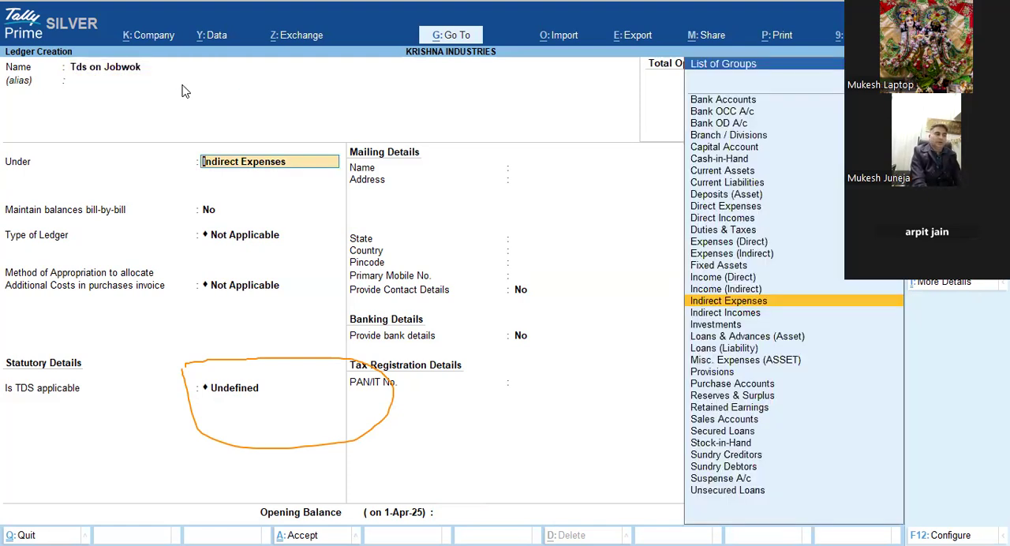
{"action": "type", "text": "Dut"}
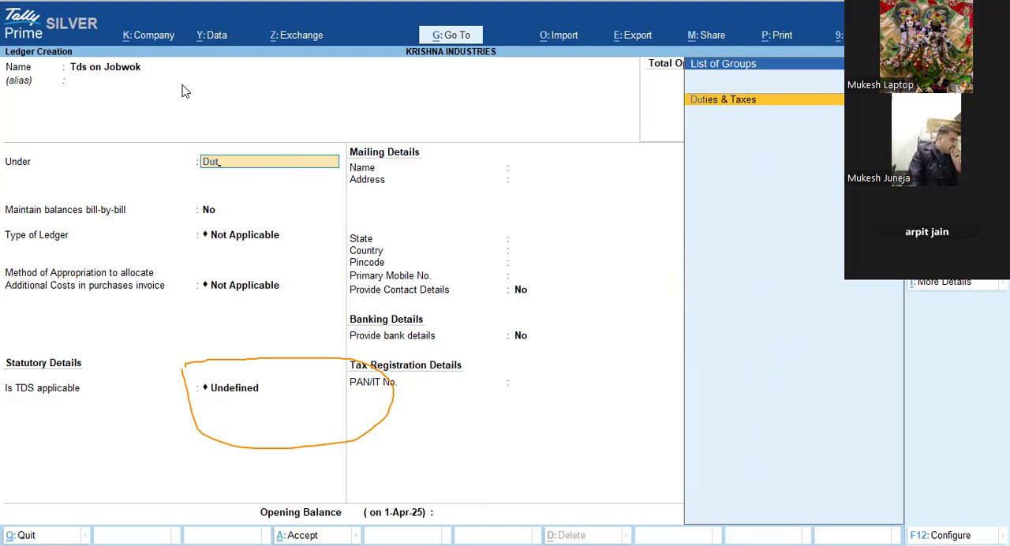
{"action": "key", "text": "Return"}
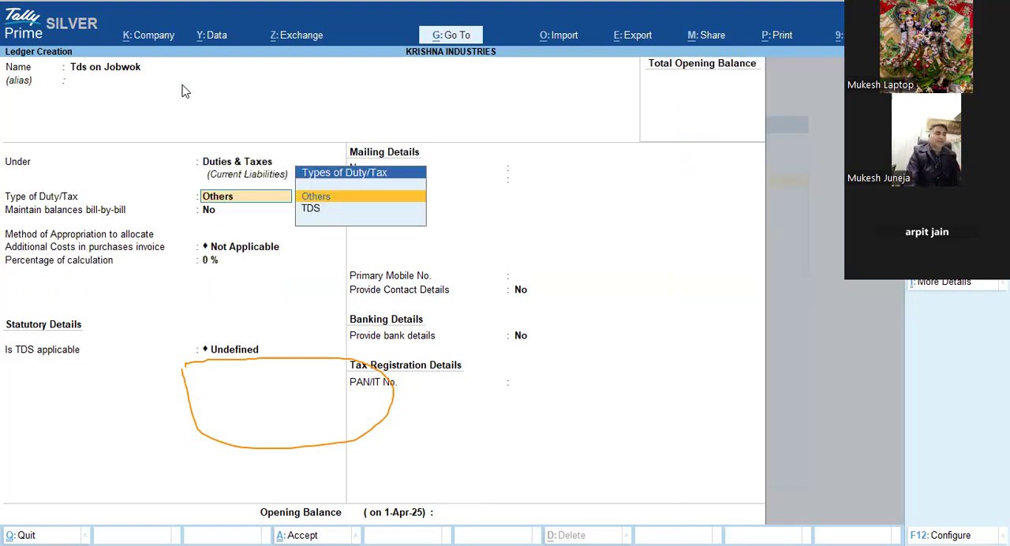
Step: Set the tax ledger's type of duty/tax to TDS and its nature of payment to JOBWORK ON TDS
{"action": "key", "text": "Down"}
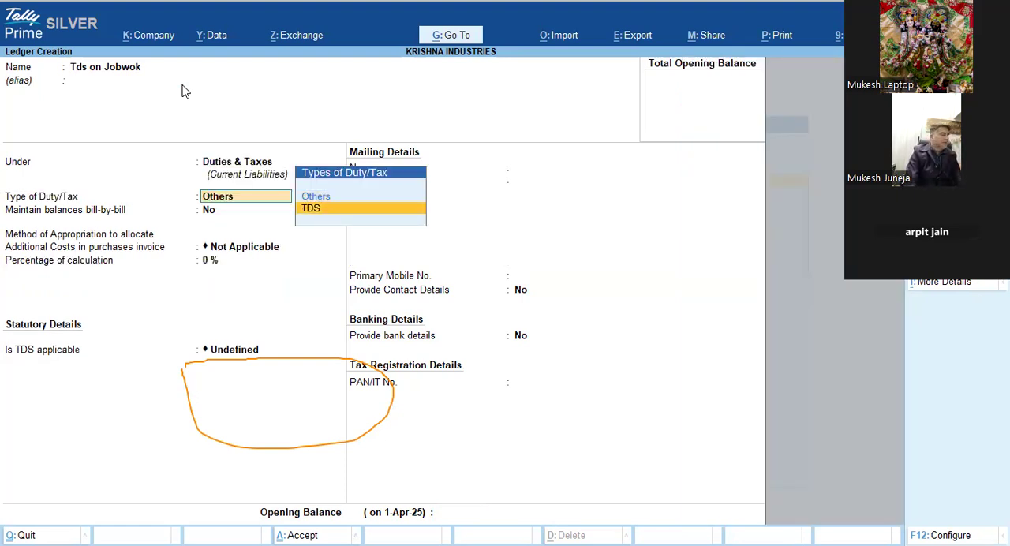
{"action": "key", "text": "Return"}
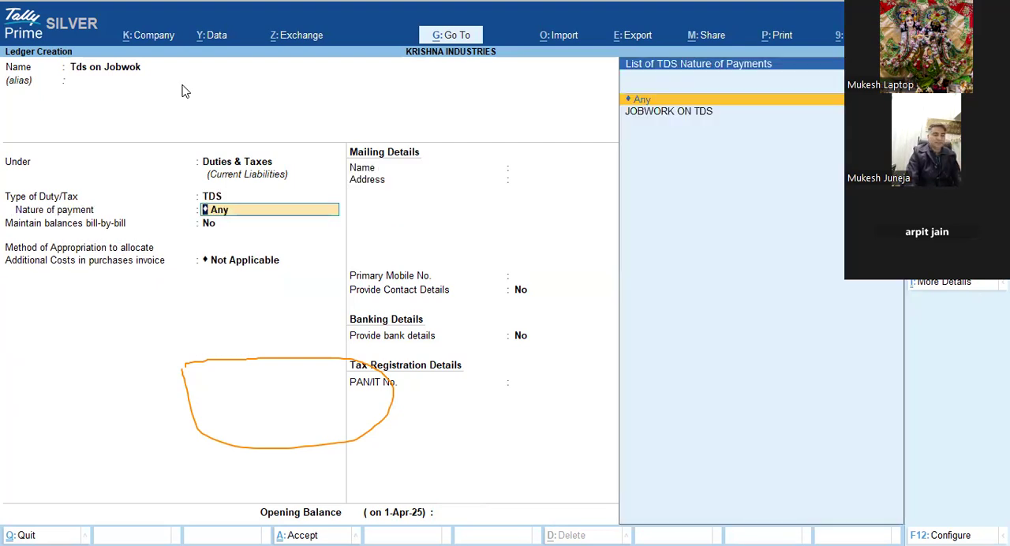
{"action": "key", "text": "Down"}
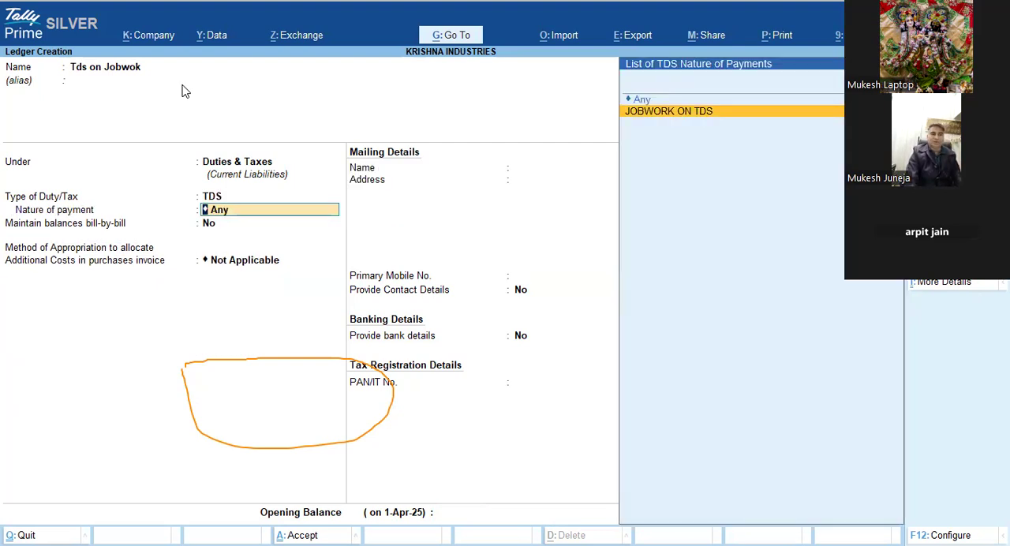
{"action": "key", "text": "Return"}
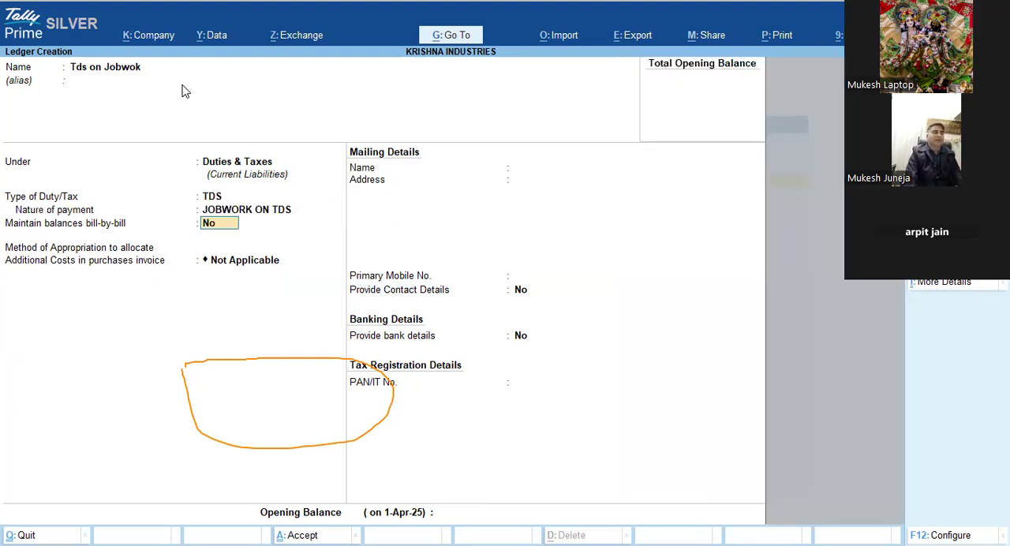
Step: Review the section, PAN rates and exemption limit of the JOBWORK ON TDS nature of payment from within the ledger
{"action": "key", "text": "BackSpace"}
{"action": "key", "text": "ctrl+Return"}
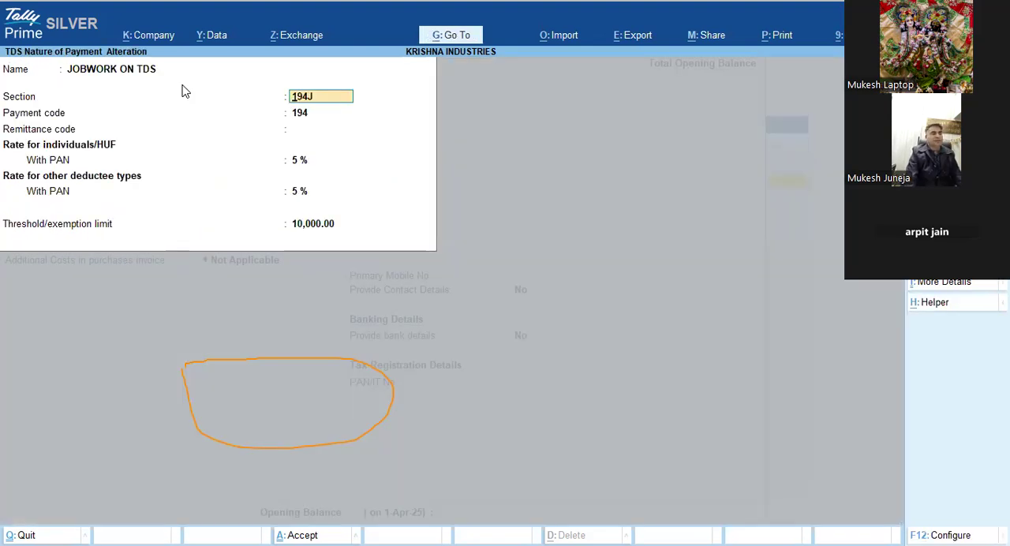
{"action": "key", "text": "ctrl+a"}
Step: Save the Tds on Jobwok ledger with its remaining fields unfilled and leave ledger creation
{"action": "key", "text": "Return"}
{"action": "key", "text": "Return"}
{"action": "key", "text": "Return"}
{"action": "key", "text": "Return"}
{"action": "key", "text": "Return"}
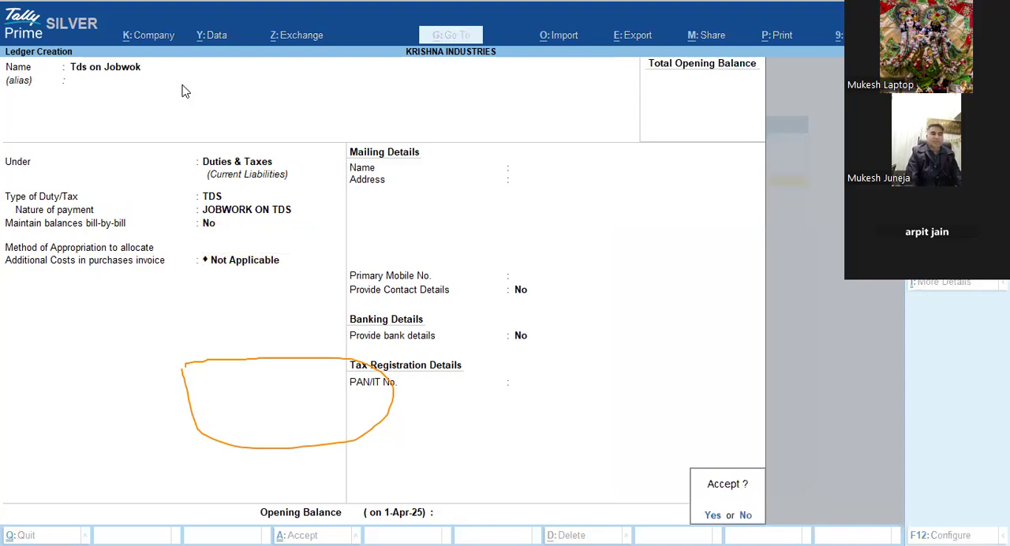
{"action": "key", "text": "Return"}
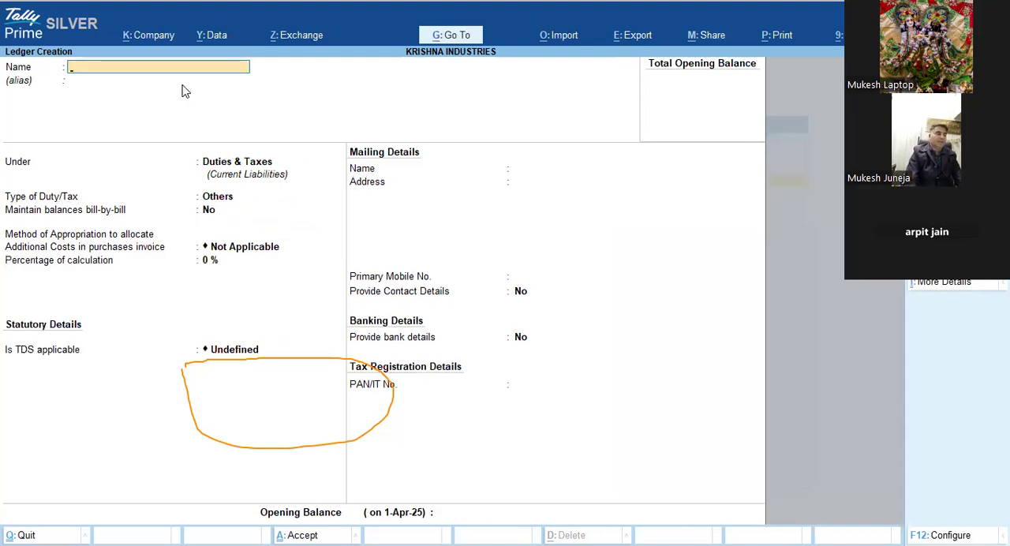
{"action": "key", "text": "Escape"}
{"action": "key", "text": "Escape"}
Step: Start a journal voucher with reference number 001 dated 1-Apr-25
{"action": "key", "text": "v"}
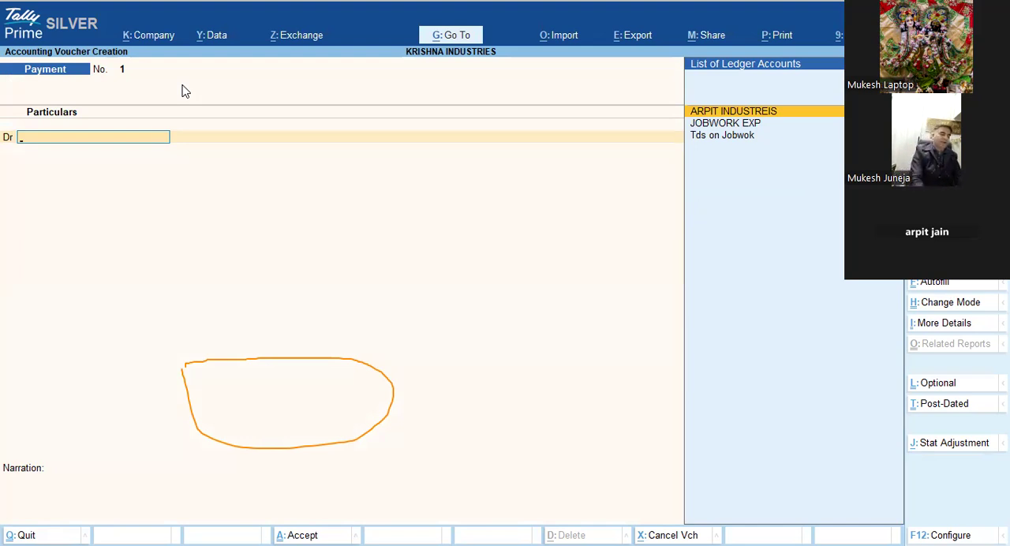
{"action": "key", "text": "F7"}
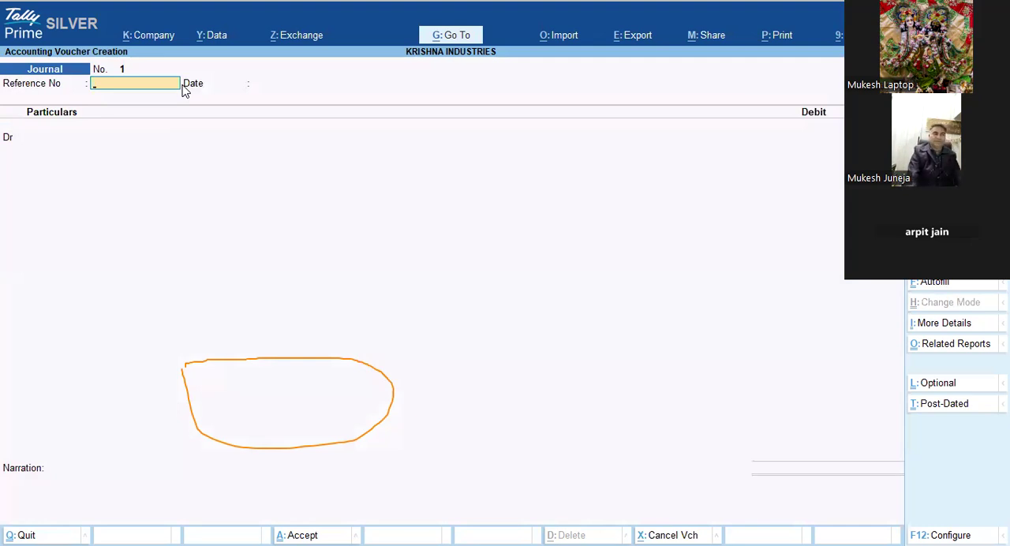
{"action": "type", "text": "001"}
{"action": "key", "text": "Return"}
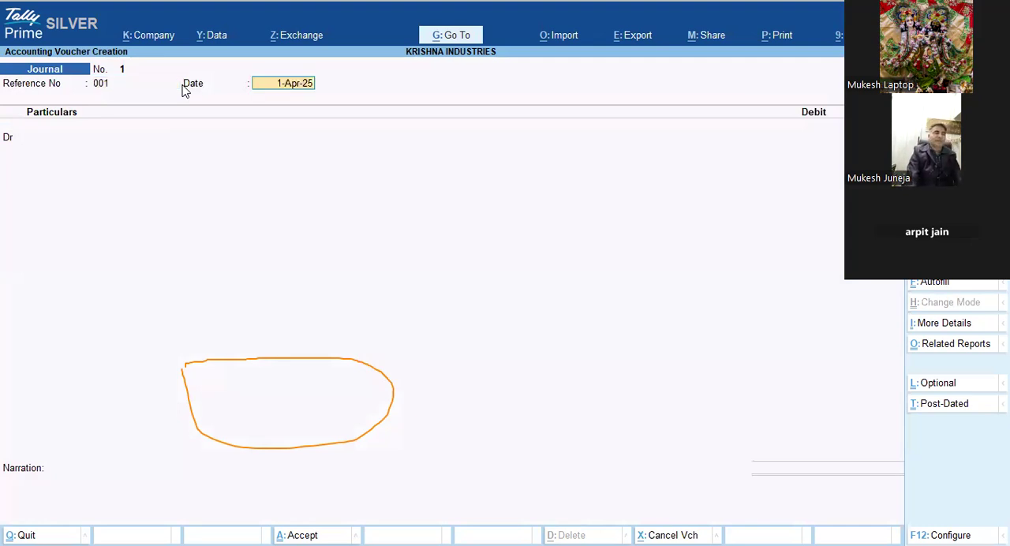
{"action": "key", "text": "Return"}
Step: Debit the JOBWORK EXP ledger with 100000 in the journal voucher
{"action": "key", "text": "Down"}
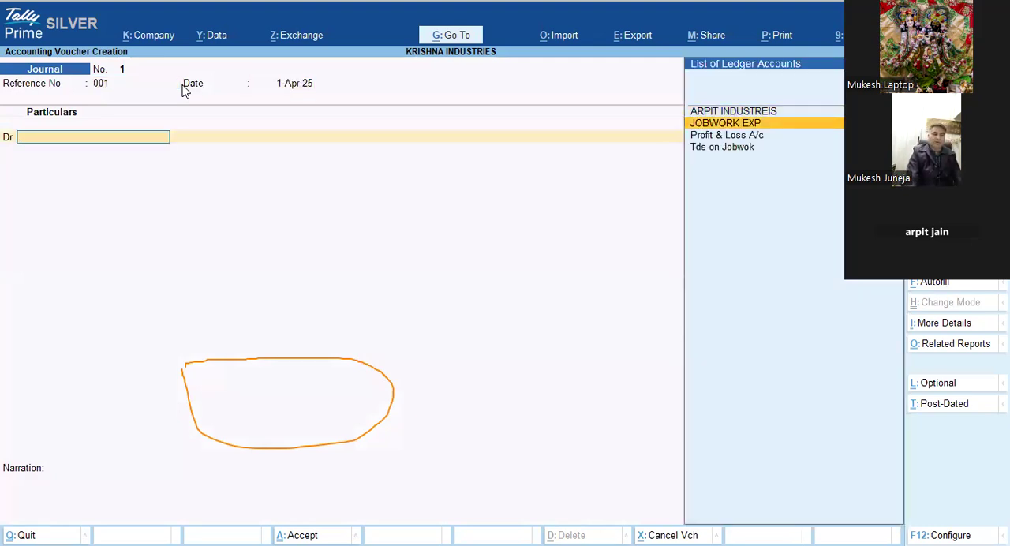
{"action": "key", "text": "Return"}
{"action": "type", "text": "100000"}
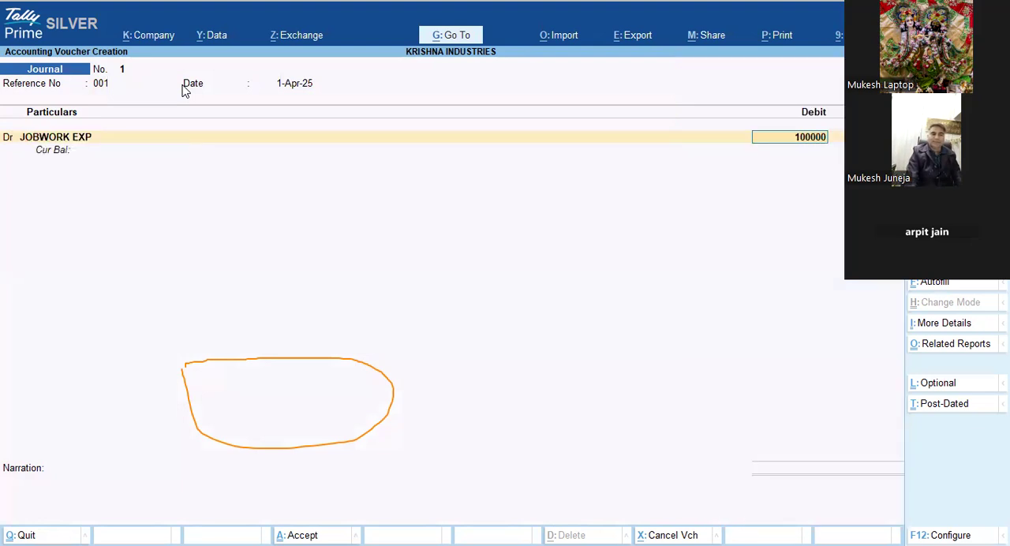
{"action": "key", "text": "Return"}
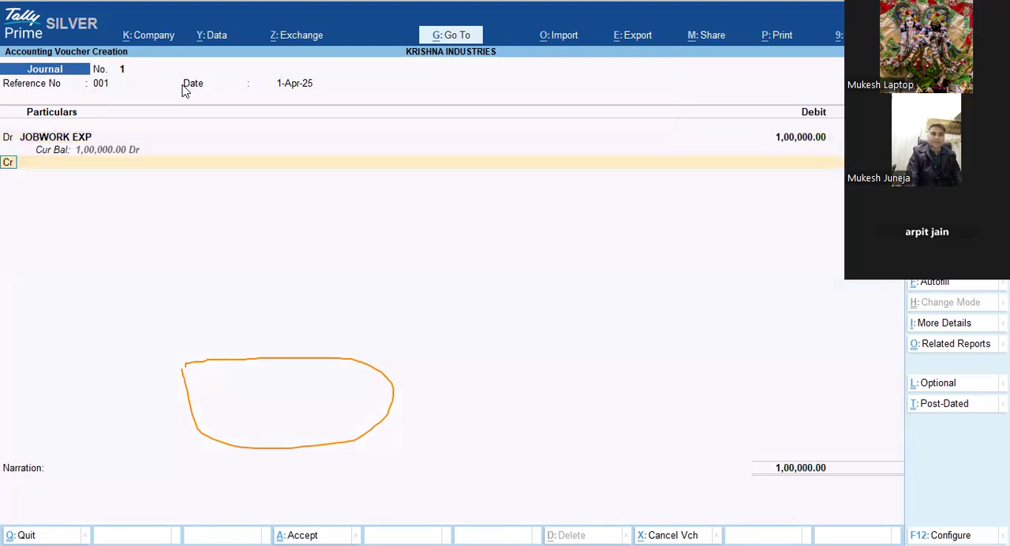
Step: Credit ARPIT INDUSTREIS with 80,000, allocated bill-wise to New Ref 001 as 1,00,000 Cr and 20,000 Dr
{"action": "type", "text": "a"}
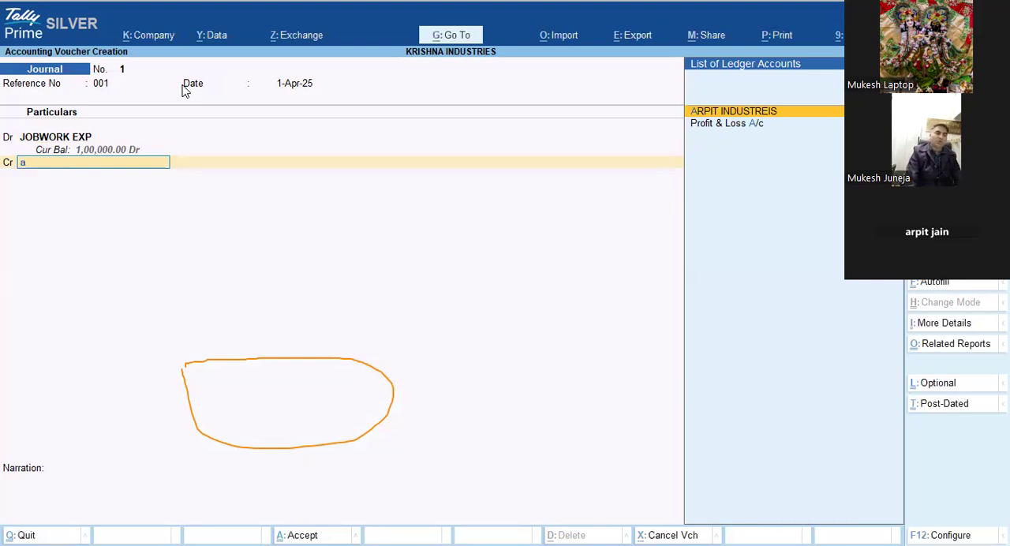
{"action": "key", "text": "Return"}
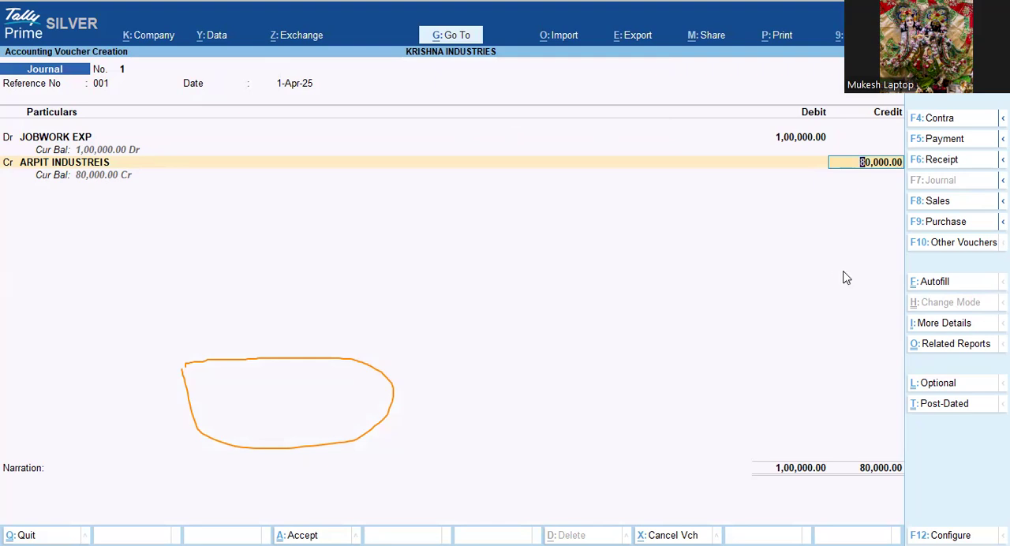
{"action": "key", "text": "Return"}
{"action": "key", "text": "Return"}
{"action": "key", "text": "Return"}
{"action": "key", "text": "Return"}
{"action": "key", "text": "Return"}
{"action": "key", "text": "Return"}
{"action": "key", "text": "Return"}
{"action": "key", "text": "Return"}
{"action": "key", "text": "Return"}
{"action": "key", "text": "Return"}
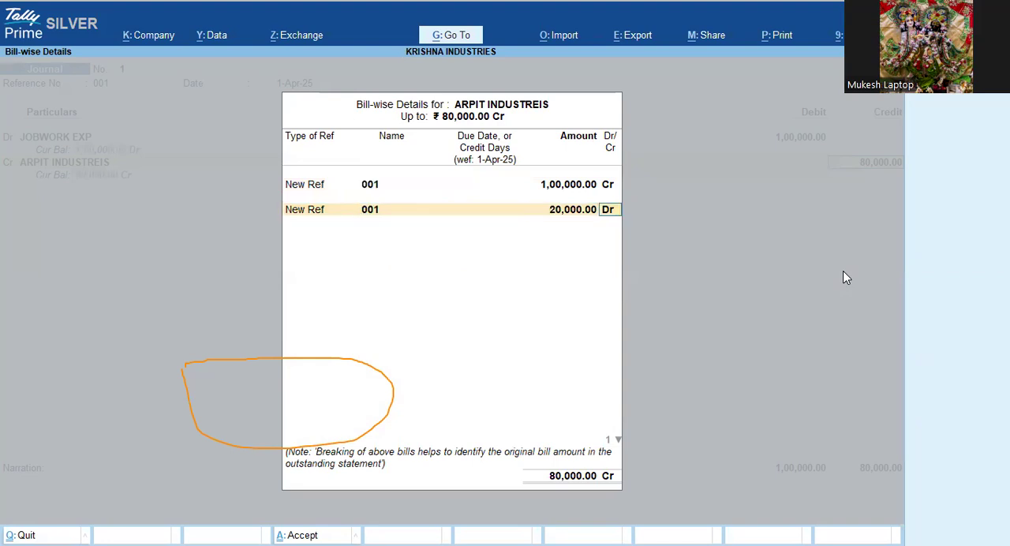
Step: Credit the Tds on Jobwok ledger with 20,000 and leave the narration blank
{"action": "key", "text": "Return"}
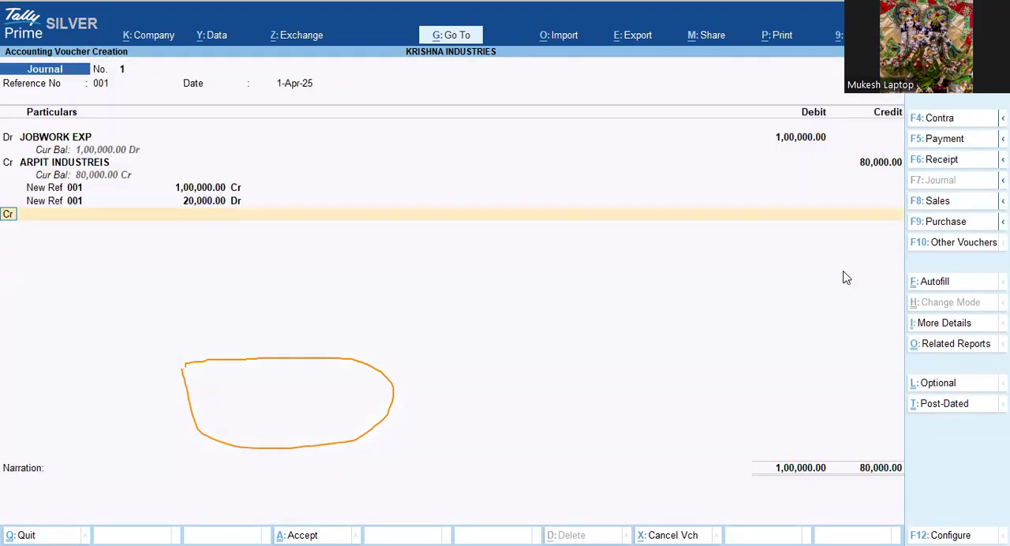
{"action": "type", "text": "t"}
{"action": "key", "text": "Return"}
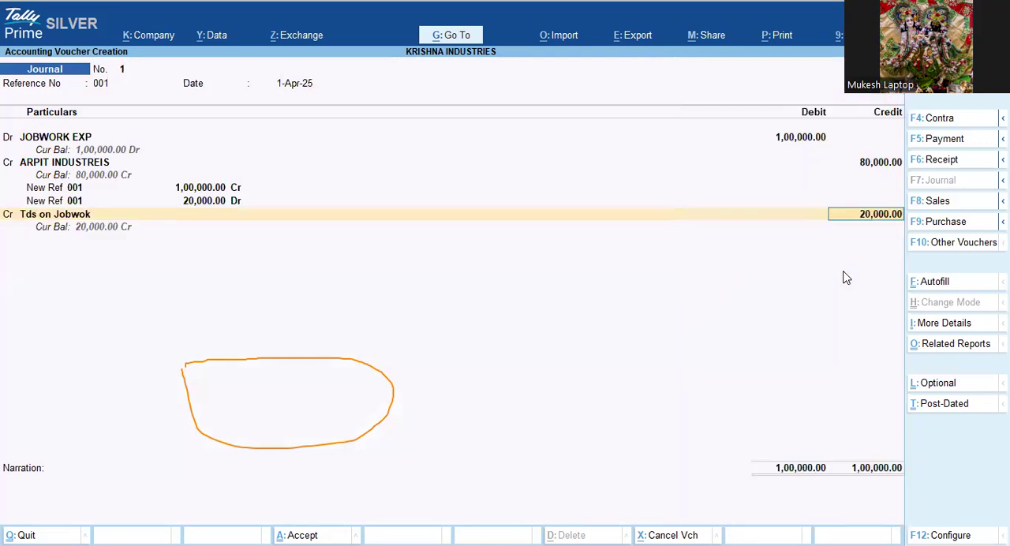
{"action": "key", "text": "Return"}
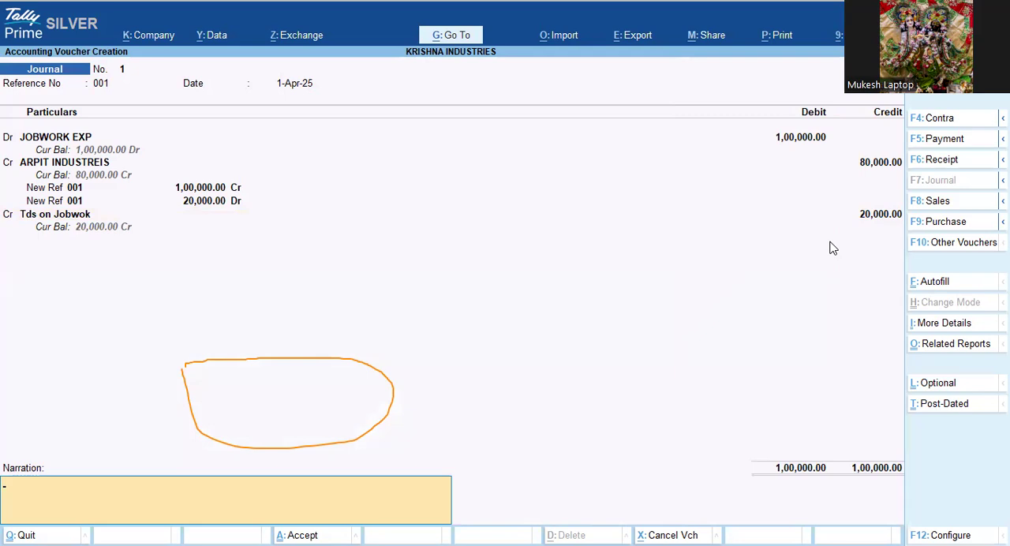
{"action": "key", "text": "Return"}
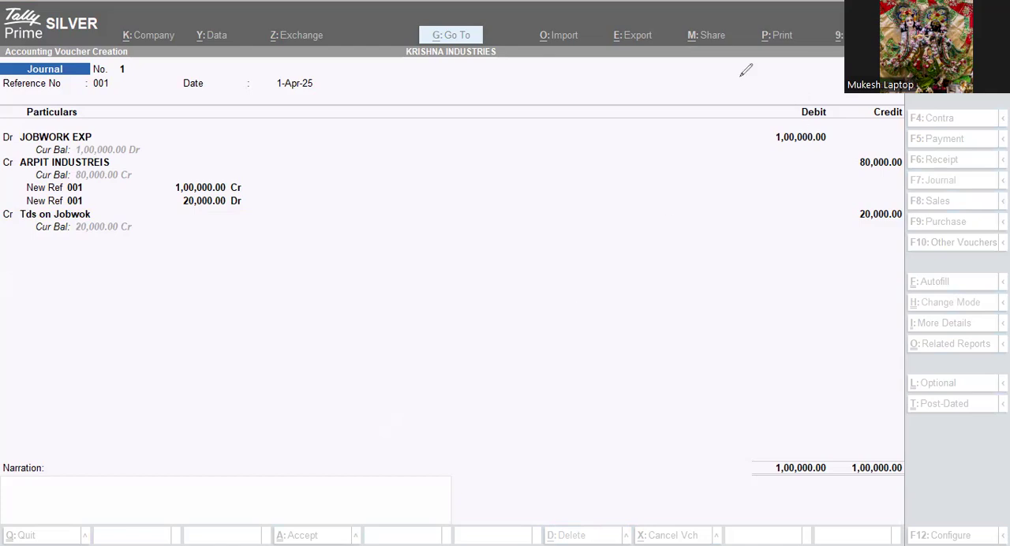
Step: Quit the journal voucher without saving it and return to the Gateway of Tally
{"action": "key", "text": "Escape"}
{"action": "key", "text": "Escape"}
{"action": "key", "text": "Escape"}
{"action": "key", "text": "y"}
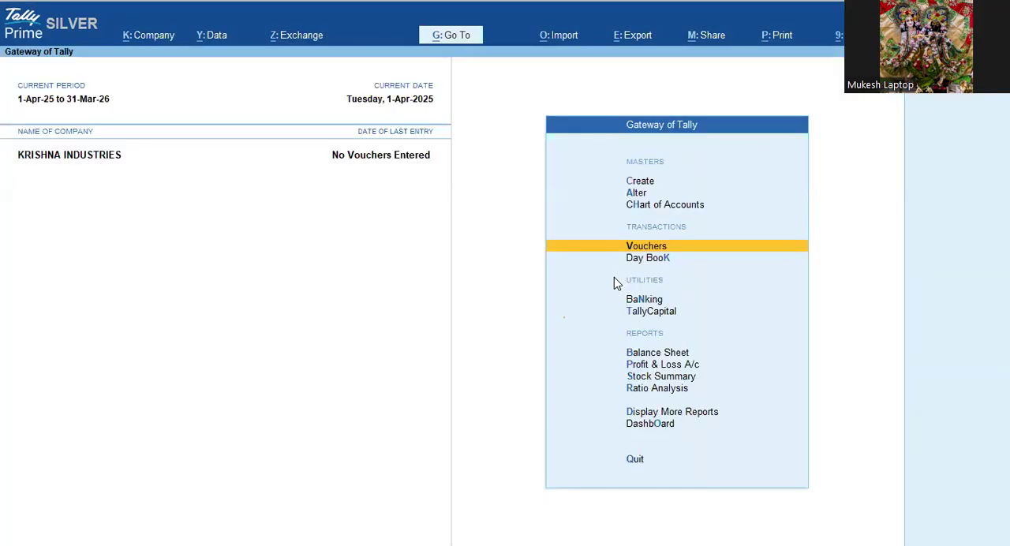
Step: Open the ARPIT INDUSTREIS ledger for alteration
{"action": "key", "text": "Up"}
{"action": "key", "text": "Up"}
{"action": "key", "text": "Return"}
{"action": "key", "text": "Down"}
{"action": "key", "text": "Return"}
{"action": "key", "text": "Down"}
{"action": "key", "text": "Up"}
{"action": "key", "text": "Return"}
{"action": "key", "text": "Return"}
{"action": "key", "text": "Return"}
{"action": "key", "text": "Return"}
{"action": "key", "text": "Return"}
{"action": "key", "text": "Return"}
{"action": "key", "text": "Return"}
{"action": "key", "text": "Return"}
{"action": "key", "text": "Return"}
{"action": "key", "text": "Return"}
{"action": "key", "text": "Return"}
{"action": "key", "text": "Return"}
{"action": "key", "text": "Return"}
{"action": "key", "text": "Return"}
{"action": "key", "text": "Return"}
{"action": "key", "text": "Return"}
{"action": "key", "text": "Return"}
{"action": "key", "text": "Return"}
Step: Enter the creditor's PAN/IT number in the ledger's tax registration details, keeping the preceding fields as they are
{"action": "key", "text": "BackSpace"}
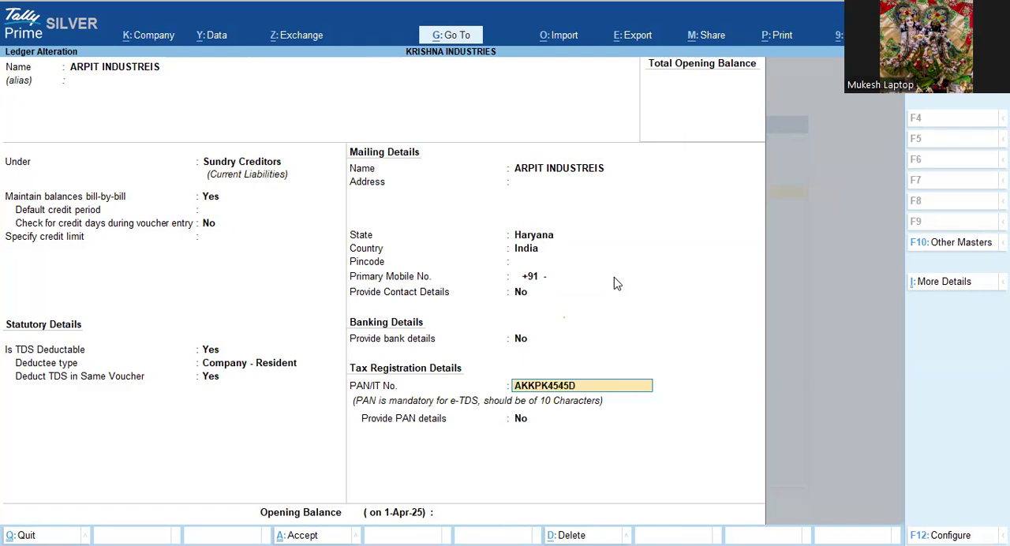
{"action": "key", "text": "Return"}
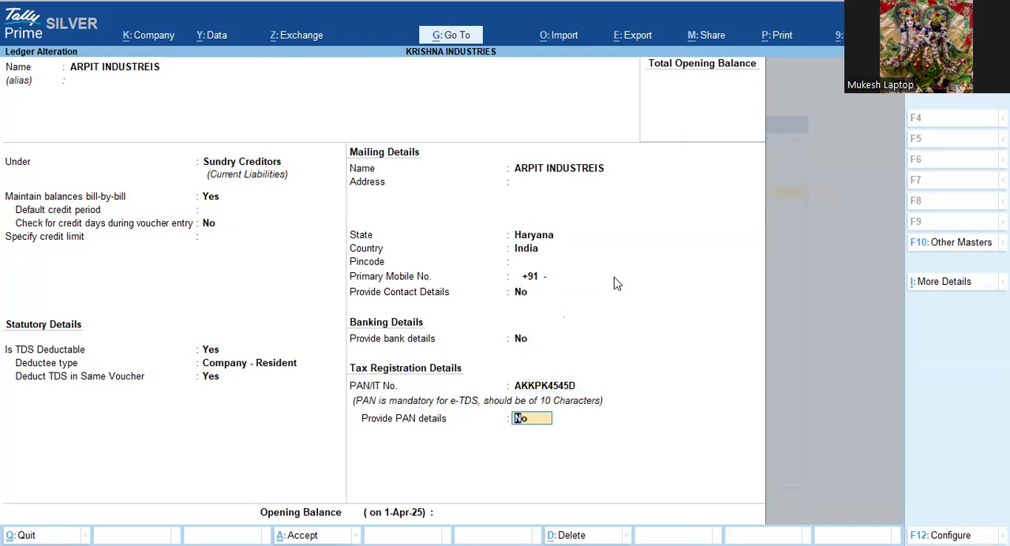
Step: Provide the PAN details with effective date 1-4-2025 and the ledger's own name on PAN, and save the creditor ledger
{"action": "type", "text": "y"}
{"action": "key", "text": "Return"}
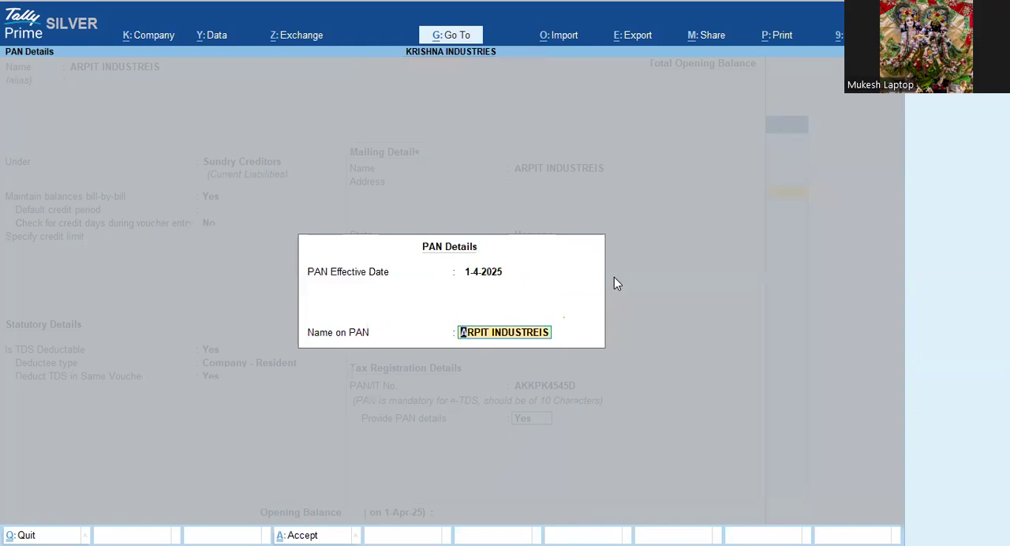
{"action": "key", "text": "Return"}
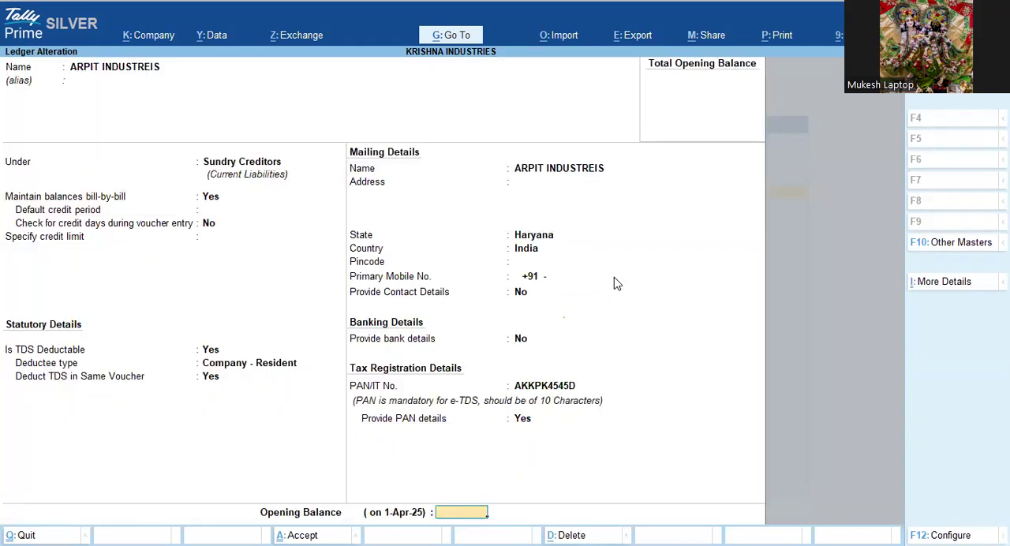
{"action": "key", "text": "ctrl+a"}
{"action": "key", "text": "Escape"}
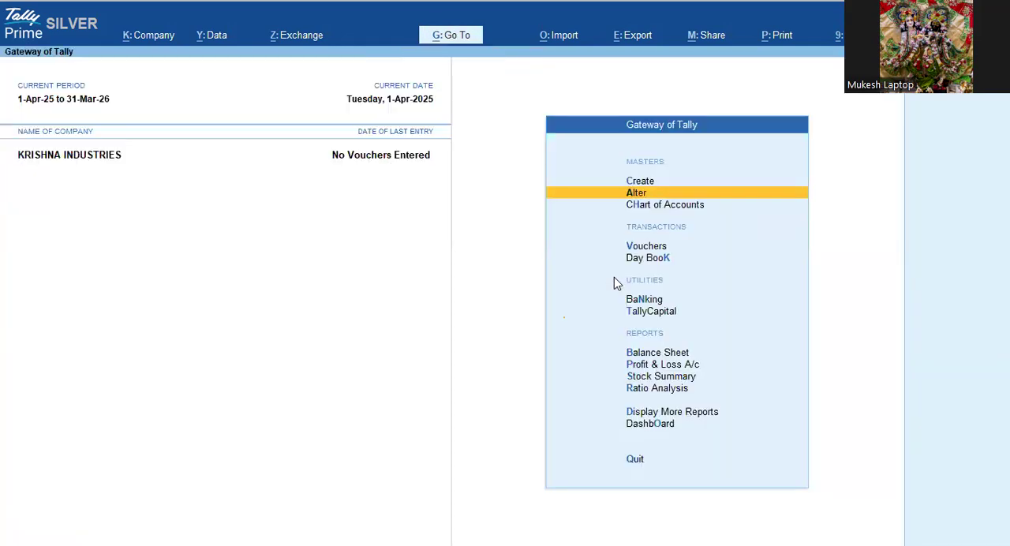
Step: Start a journal voucher and debit JOBWORK EXP with 1,00,000, leaving the reference details blank
{"action": "key", "text": "v"}
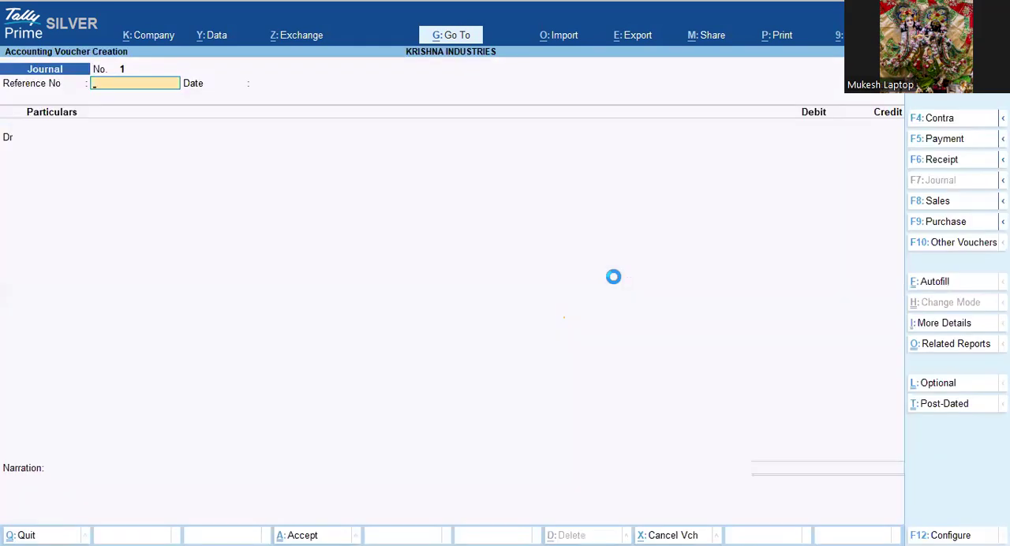
{"action": "key", "text": "Return"}
{"action": "key", "text": "Return"}
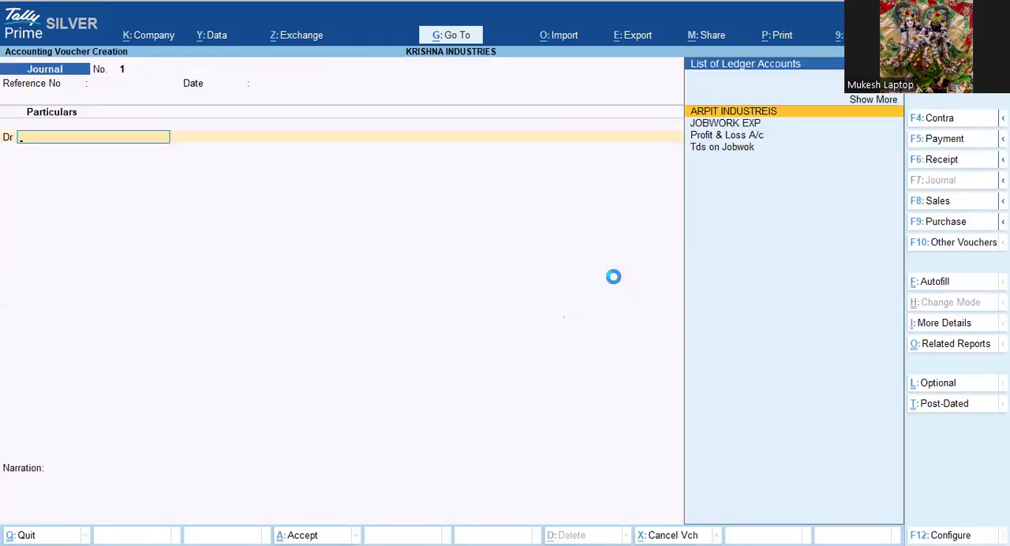
{"action": "key", "text": "Down"}
{"action": "key", "text": "Return"}
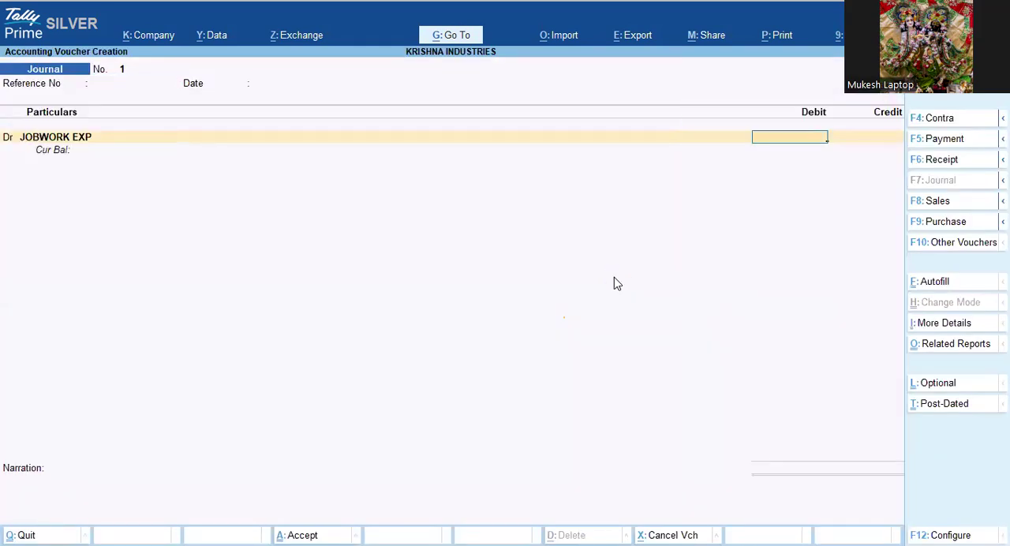
{"action": "type", "text": "100000"}
{"action": "key", "text": "Return"}
Step: Credit ARPIT INDUSTREIS with 95,000 and allocate it bill-wise to New Ref 1 as 1,00,000 Cr and 5,000 Dr
{"action": "type", "text": "A"}
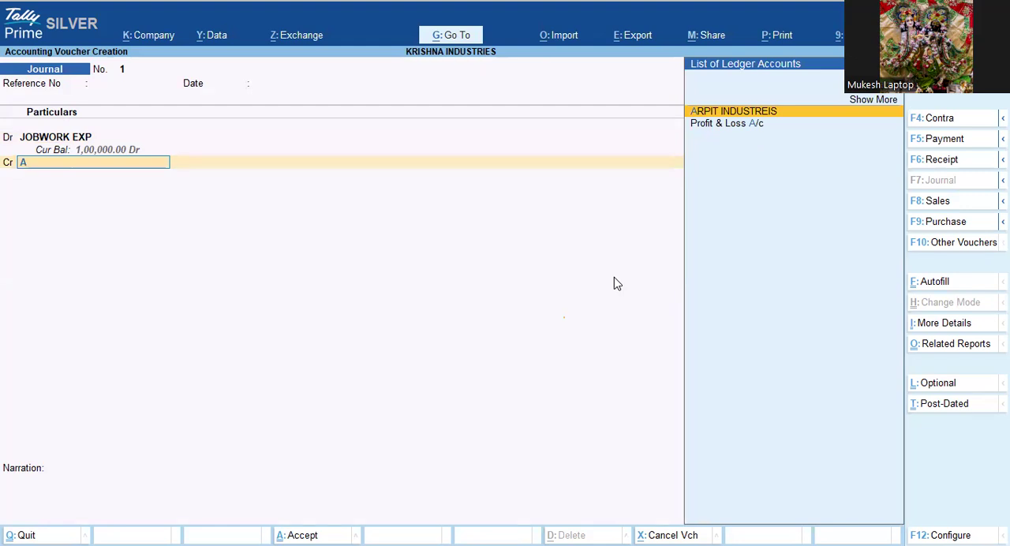
{"action": "key", "text": "Return"}
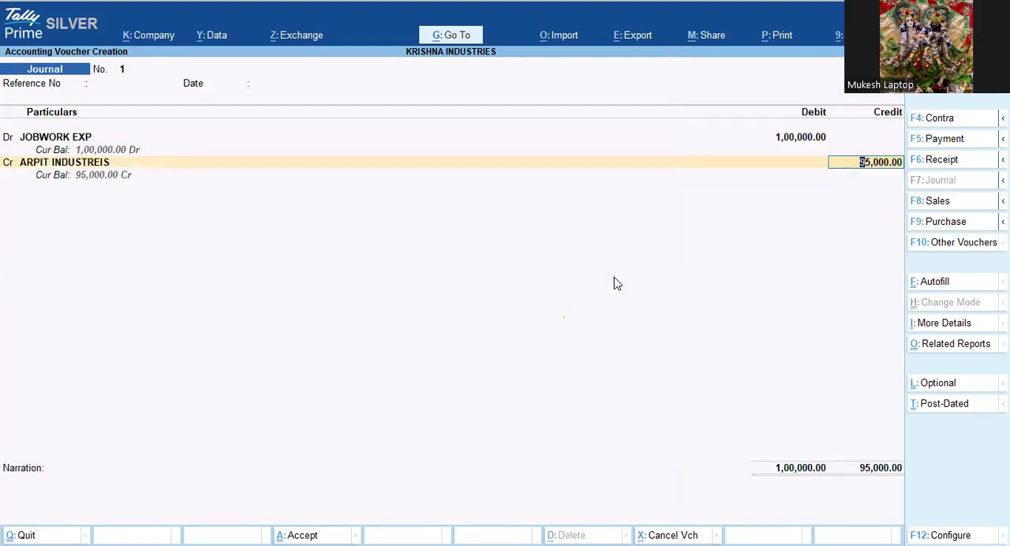
{"action": "key", "text": "Return"}
{"action": "key", "text": "Return"}
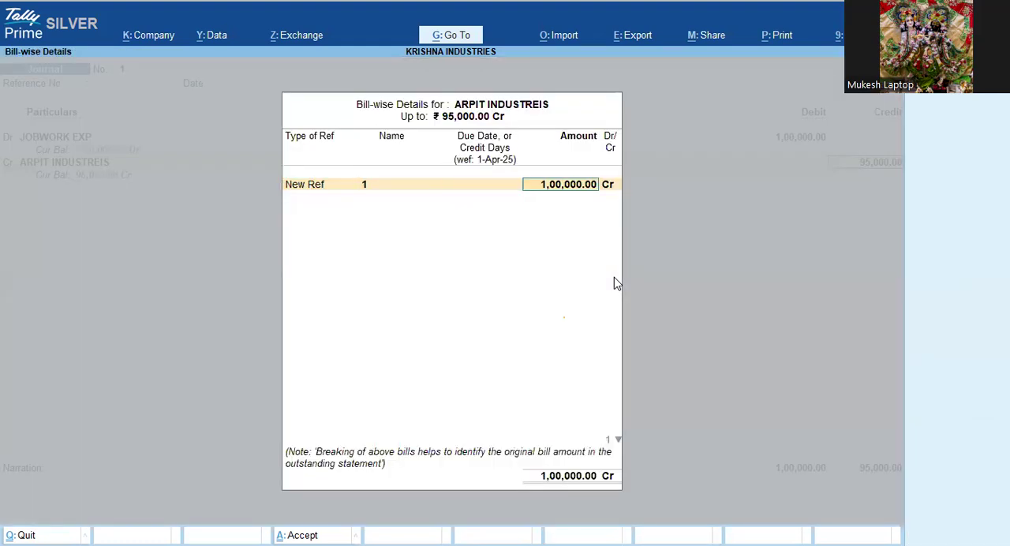
{"action": "key", "text": "Return"}
{"action": "key", "text": "Return"}
{"action": "key", "text": "Return"}
{"action": "key", "text": "Return"}
{"action": "key", "text": "Return"}
{"action": "key", "text": "Return"}
{"action": "key", "text": "Return"}
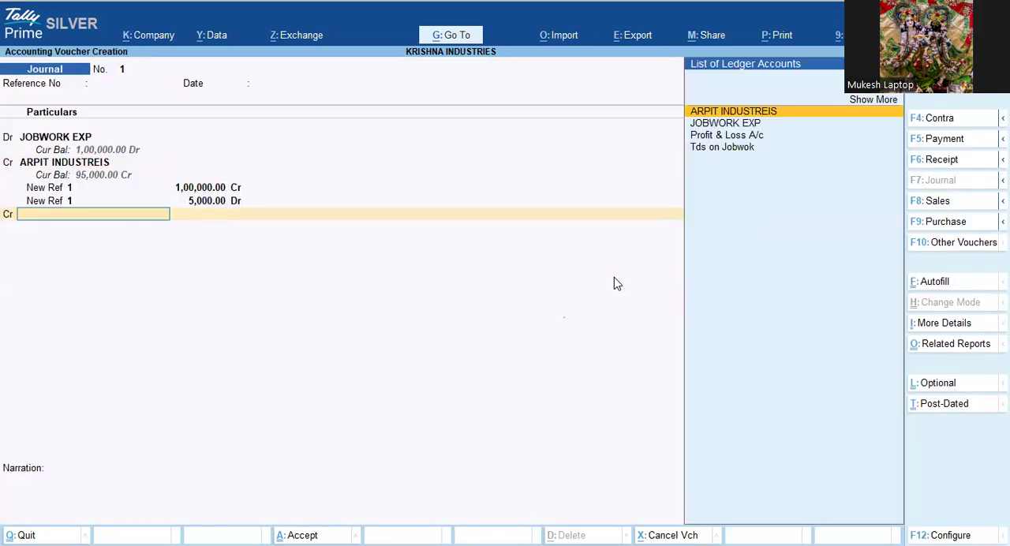
Step: Credit Tds on Jobwok with 5,000, save the journal without narration and leave voucher entry
{"action": "key", "text": "Down"}
{"action": "key", "text": "Down"}
{"action": "key", "text": "Down"}
{"action": "key", "text": "Return"}
{"action": "key", "text": "Return"}
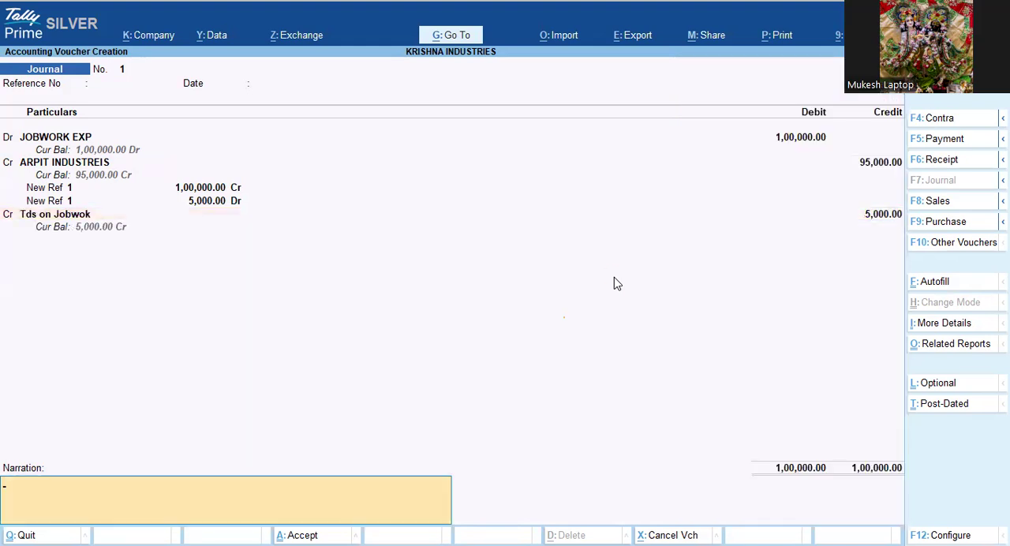
{"action": "key", "text": "Return"}
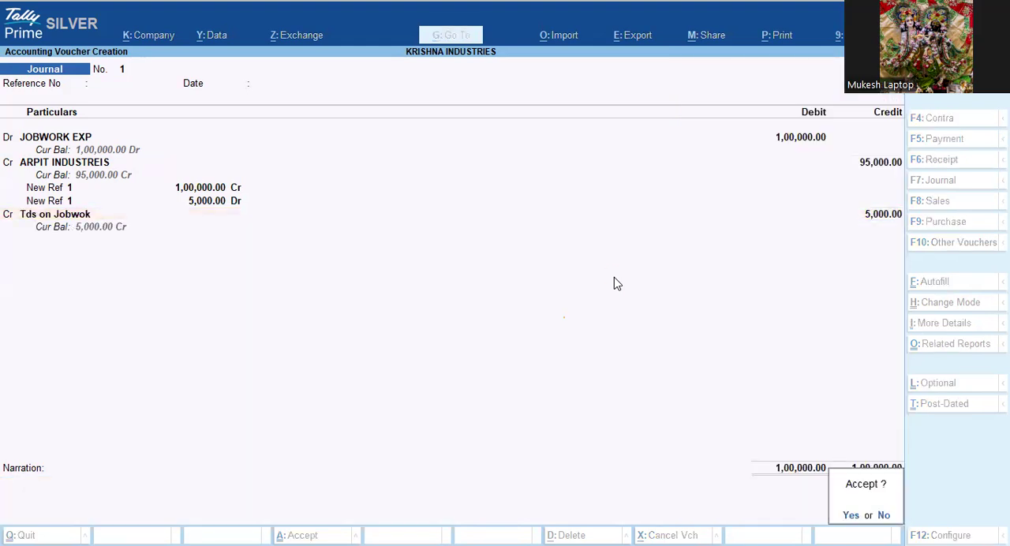
{"action": "key", "text": "Return"}
{"action": "key", "text": "Escape"}
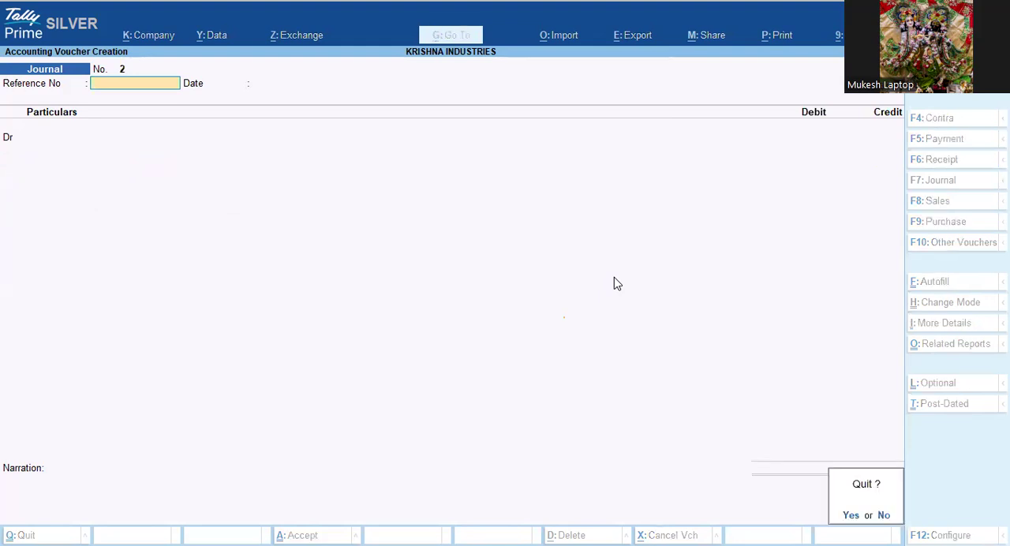
{"action": "key", "text": "Return"}
Step: Review the Trial Balance ledger-wise to check the creditor, jobwork expense and TDS balances, and return to the Gateway of Tally
{"action": "key", "text": "d"}
{"action": "key", "text": "Return"}
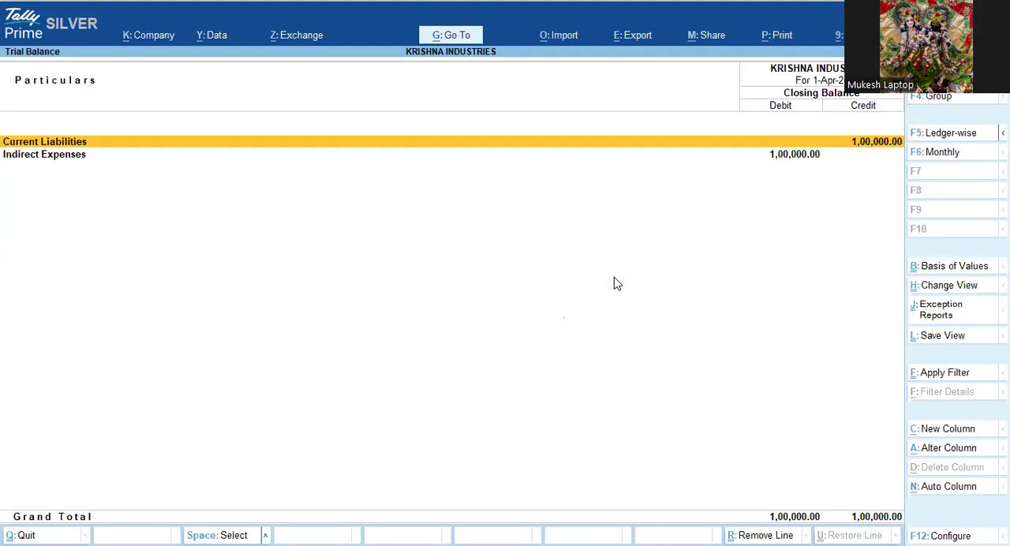
{"action": "key", "text": "F5"}
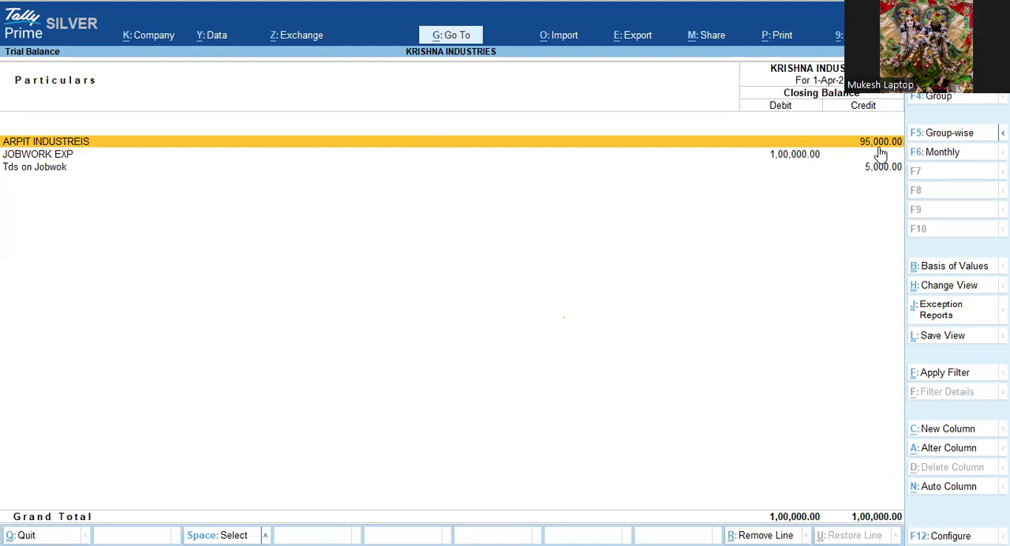
{"action": "key", "text": "Down"}
{"action": "key", "text": "Down"}
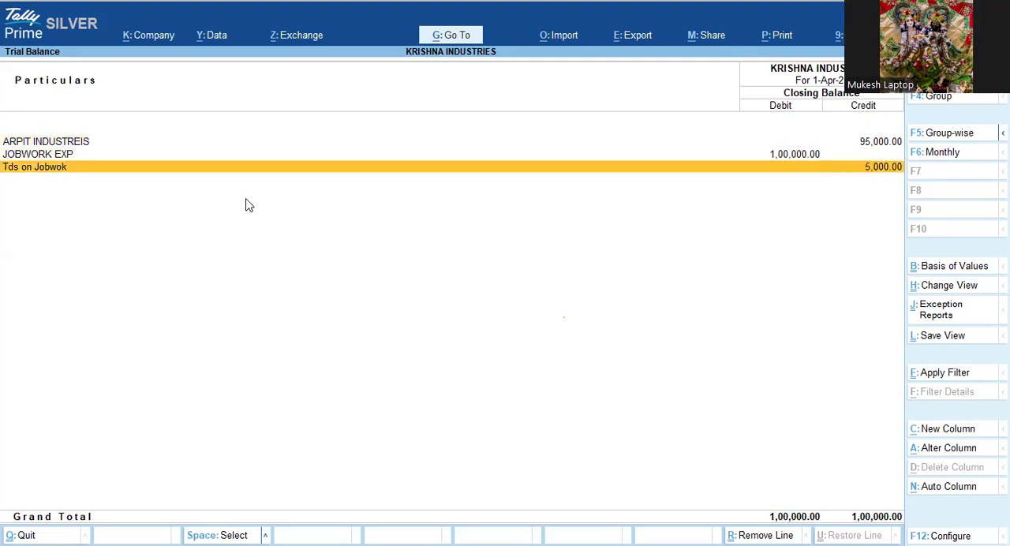
{"action": "key", "text": "Up"}
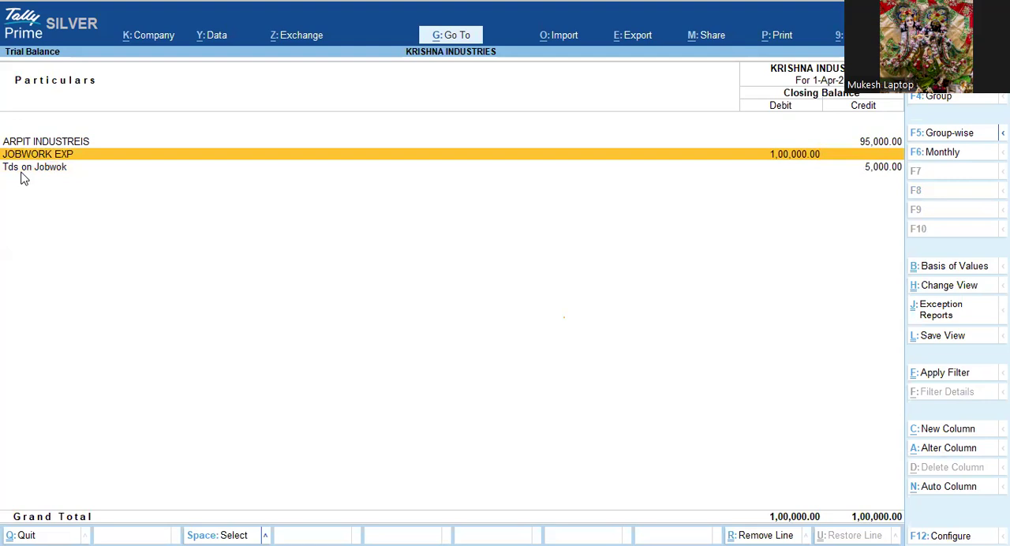
{"action": "key", "text": "Escape"}
{"action": "key", "text": "Escape"}
Step: Examine the Duties & Taxes and Sundry Creditors amounts in the detailed Balance Sheet, and close the report
{"action": "key", "text": "Up"}
{"action": "key", "text": "Up"}
{"action": "key", "text": "Up"}
{"action": "key", "text": "Up"}
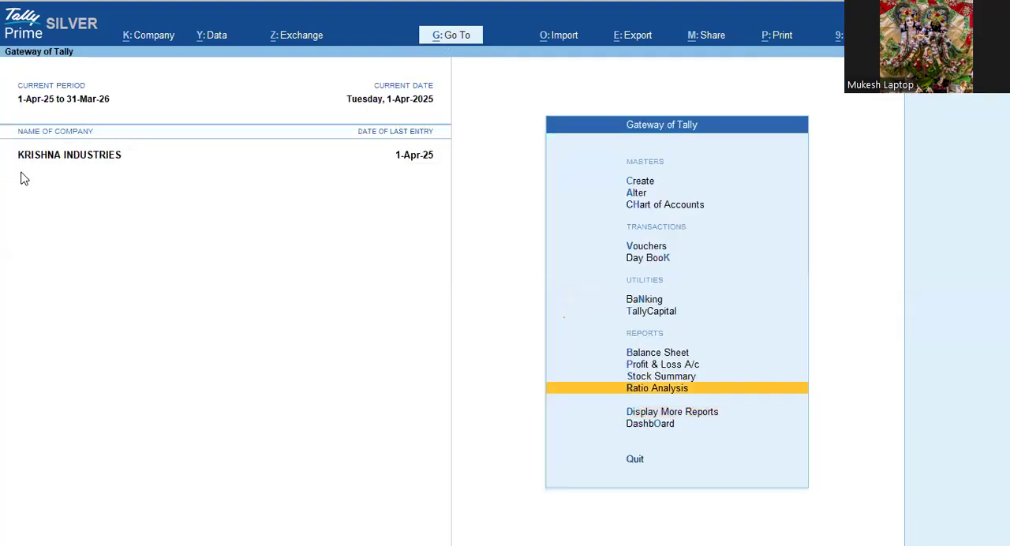
{"action": "key", "text": "Return"}
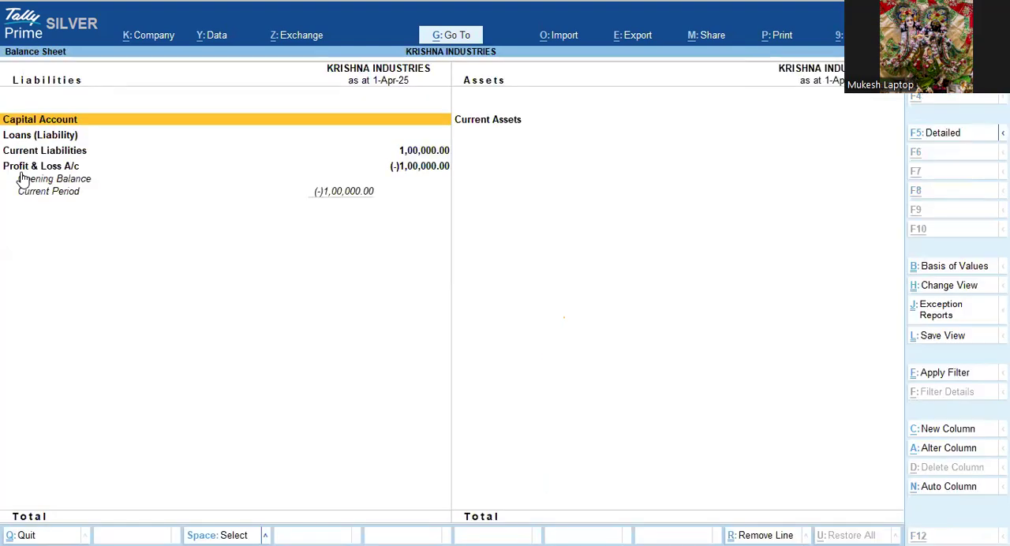
{"action": "key", "text": "alt+F5"}
{"action": "key", "text": "Down"}
{"action": "key", "text": "Down"}
{"action": "key", "text": "Down"}
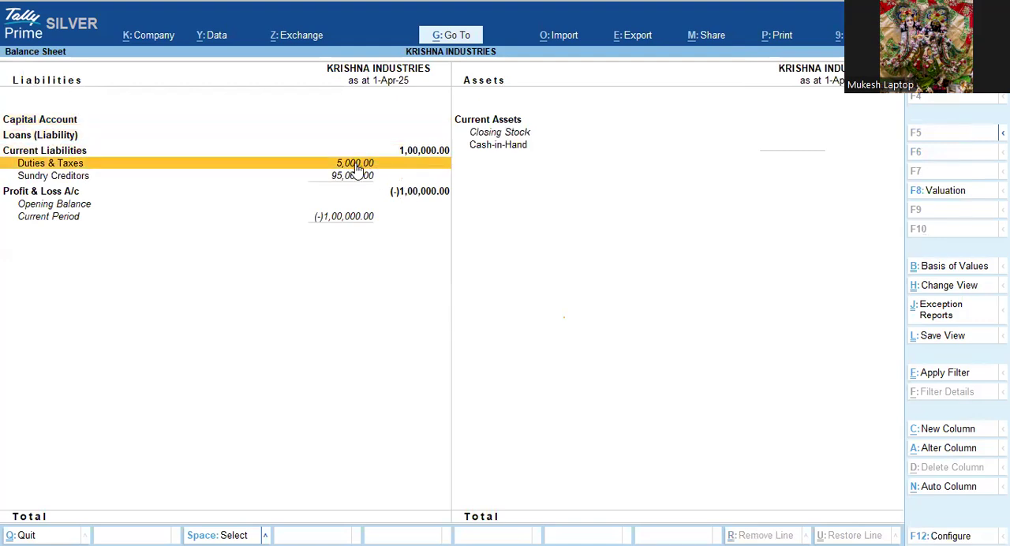
{"action": "key", "text": "Down"}
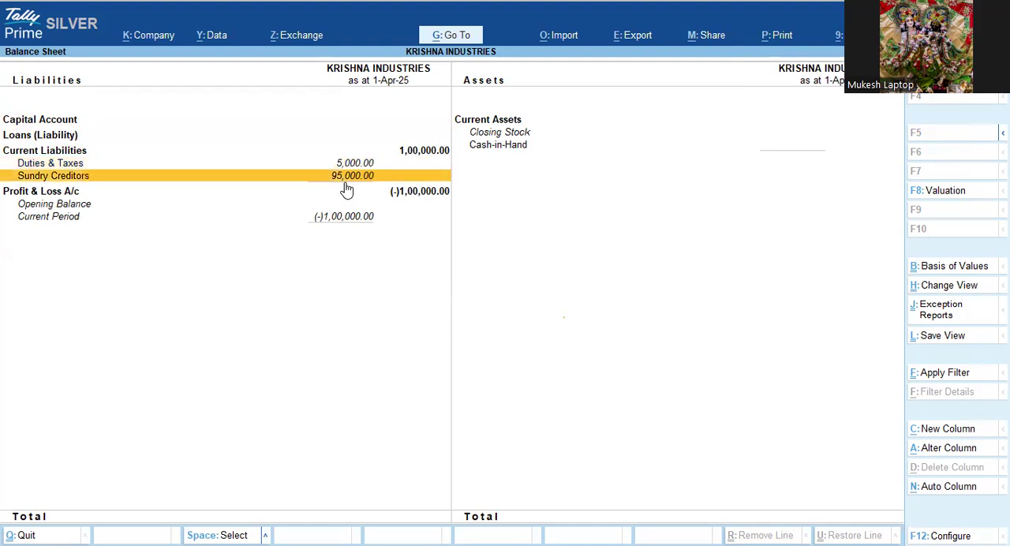
{"action": "key", "text": "Escape"}
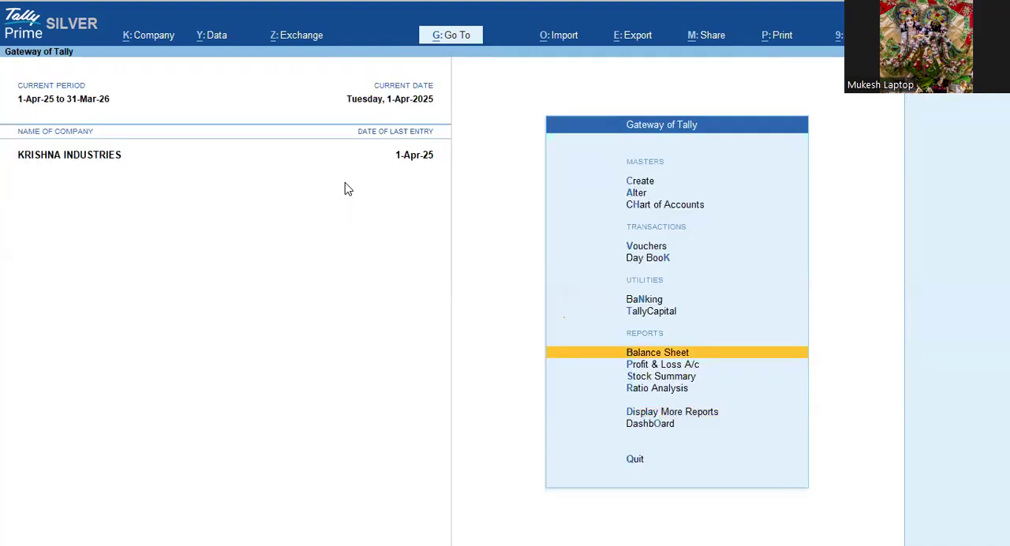
Step: Open a new payment voucher dated 1-May-25
{"action": "key", "text": "v"}
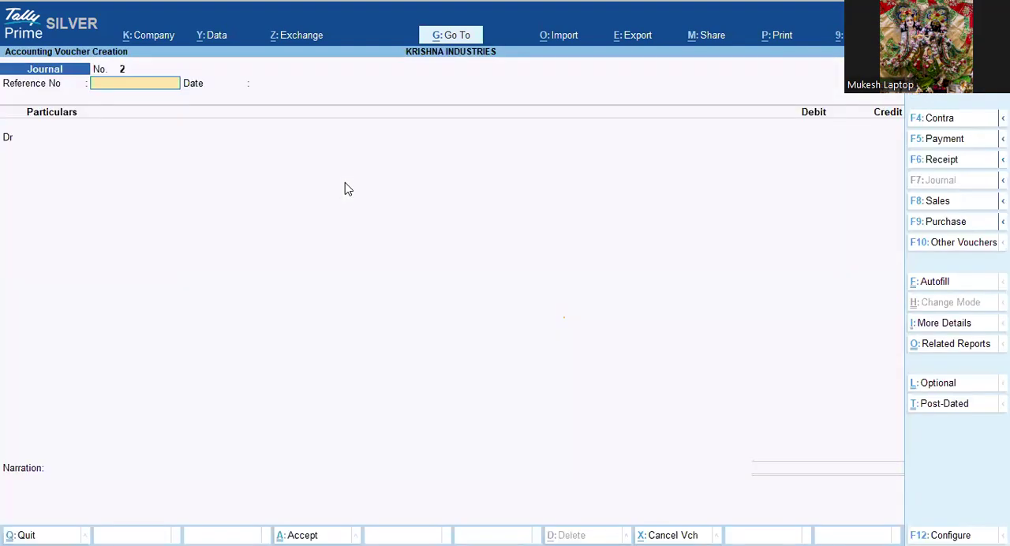
{"action": "key", "text": "F2"}
{"action": "type", "text": "1-5"}
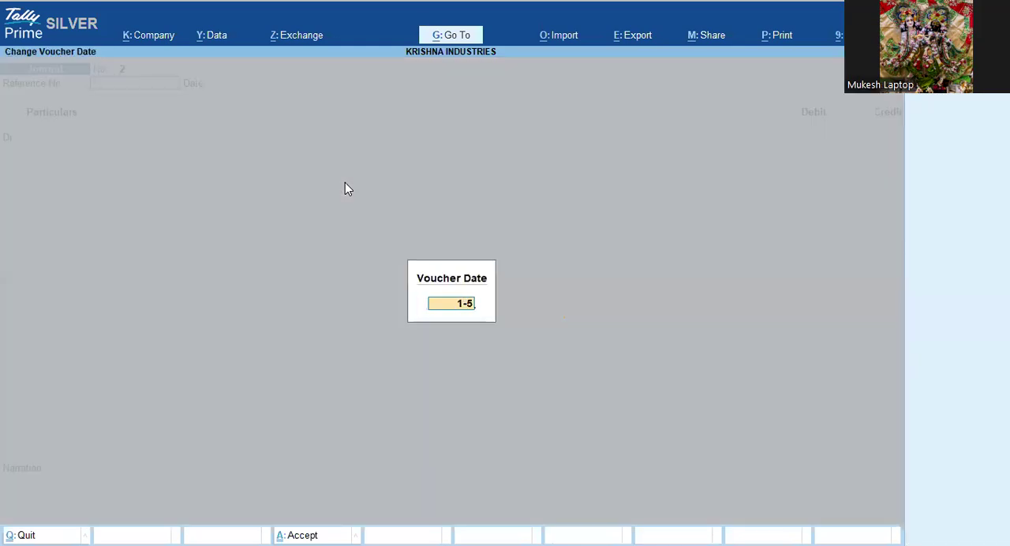
{"action": "key", "text": "Return"}
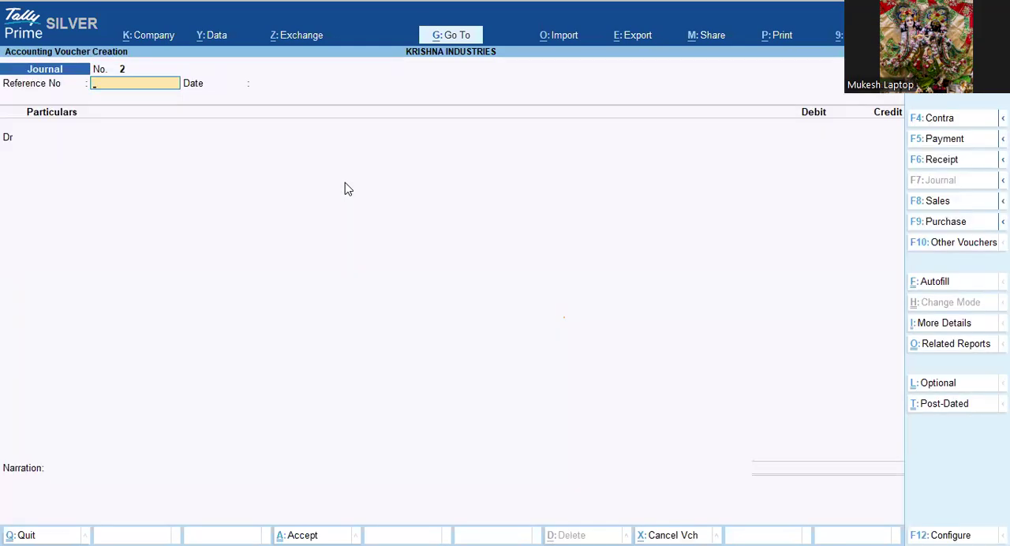
{"action": "key", "text": "F5"}
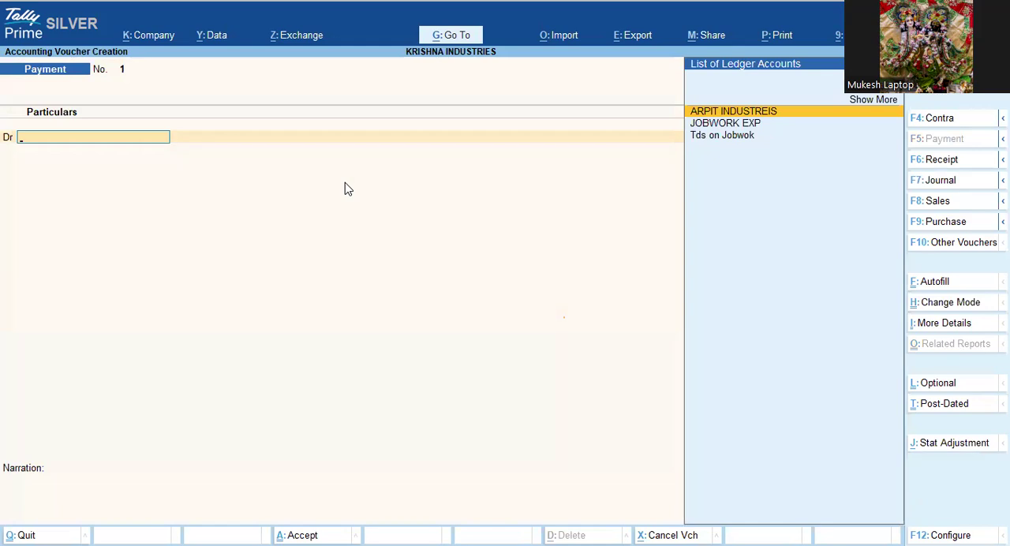
Step: Debit ARPIT INDUSTREIS with 95,000 and allocate the amount as Agst Ref to bill 1
{"action": "key", "text": "Return"}
{"action": "type", "text": "95000"}
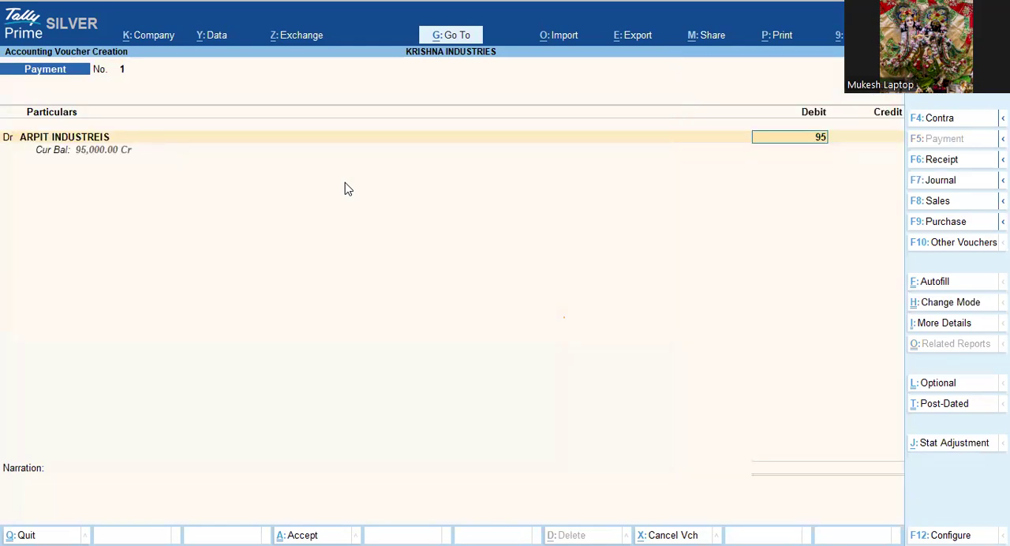
{"action": "key", "text": "Return"}
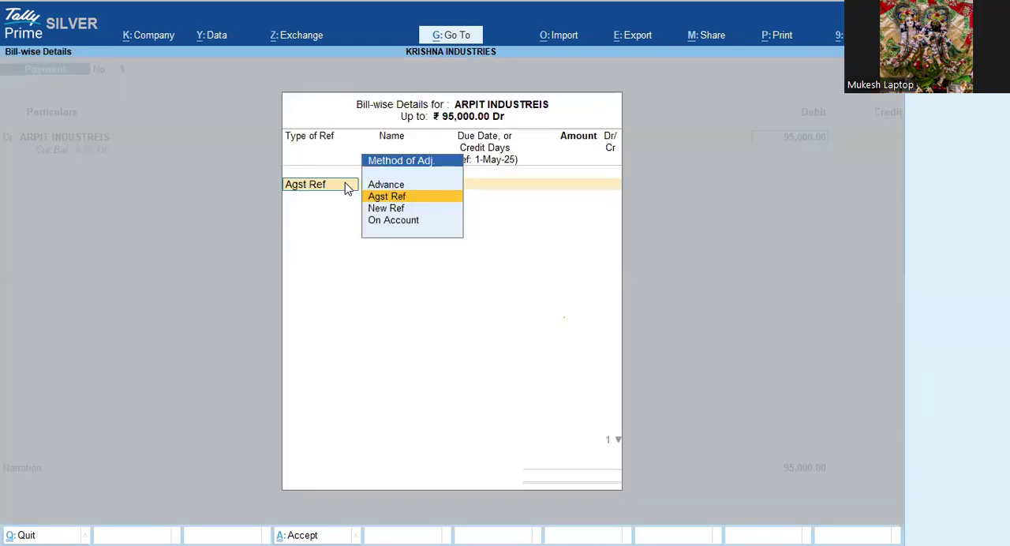
{"action": "key", "text": "Return"}
{"action": "key", "text": "Return"}
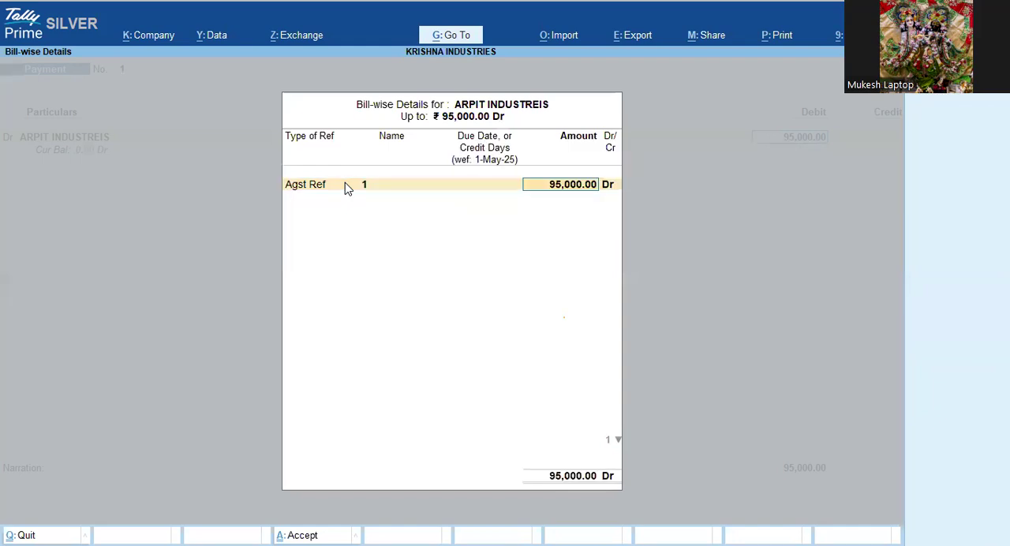
{"action": "key", "text": "Return"}
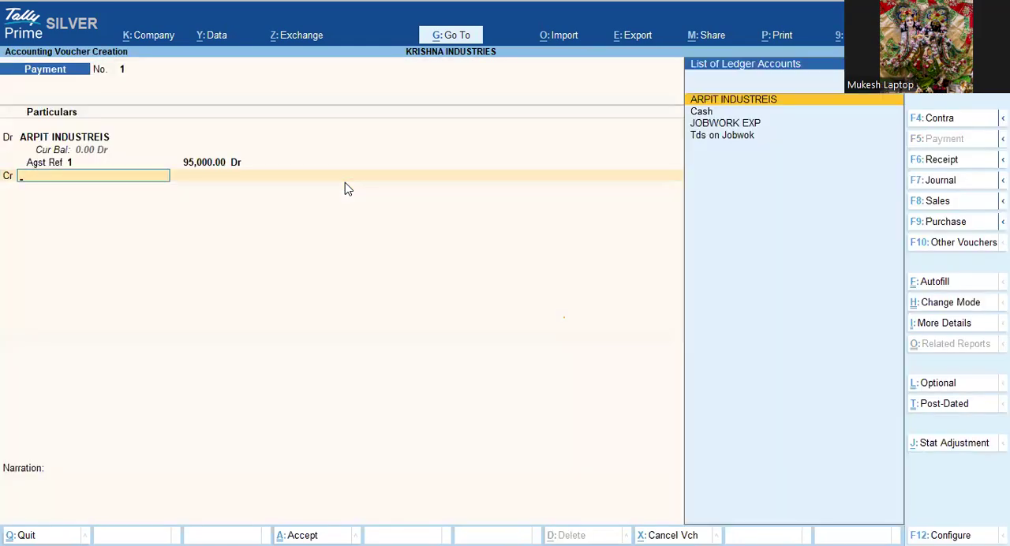
Step: Create the ledger Hdfc Bank under Bank Accounts from within the payment voucher, and save it
{"action": "key", "text": "alt+c"}
{"action": "type", "text": "Hdfc Bank"}
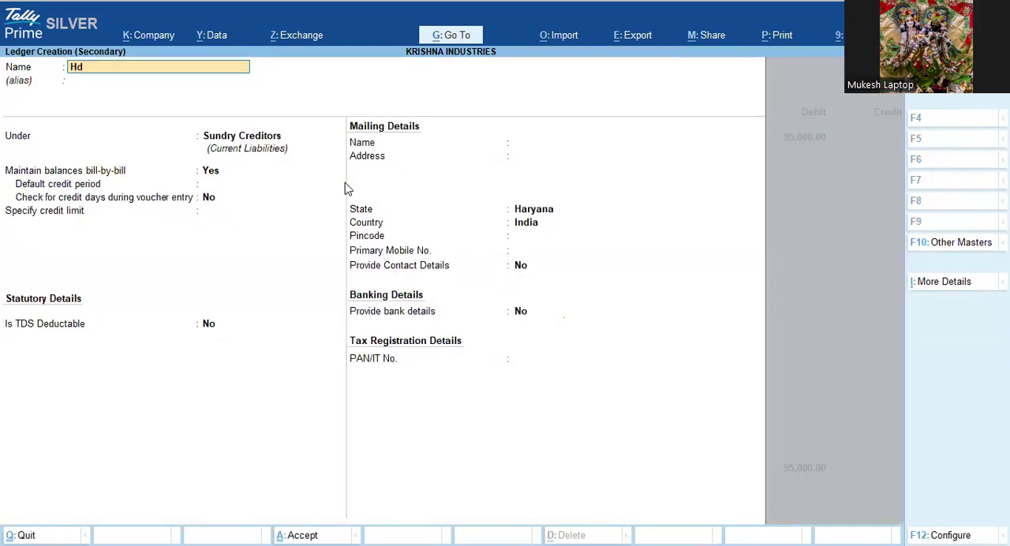
{"action": "key", "text": "Return"}
{"action": "type", "text": "Ba"}
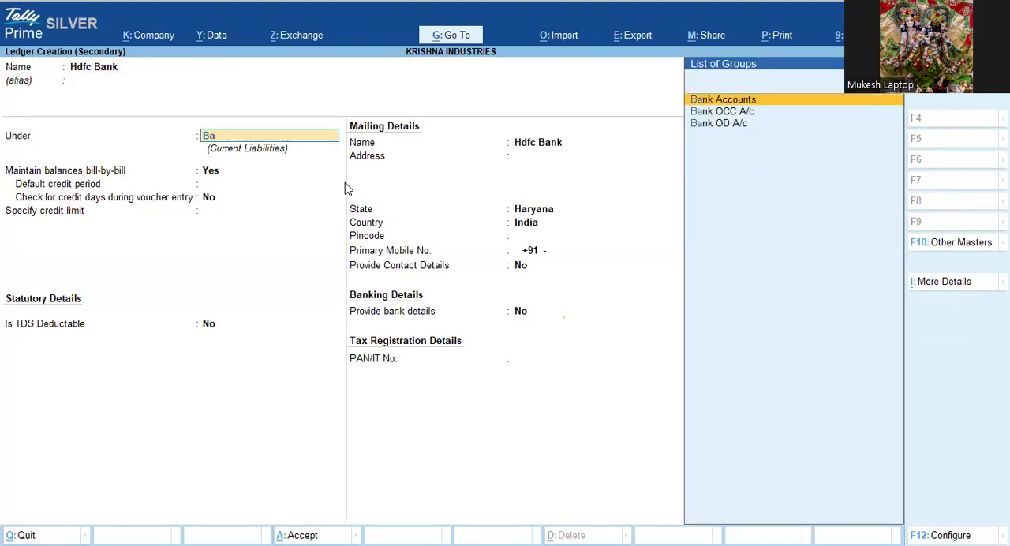
{"action": "key", "text": "Return"}
{"action": "key", "text": "Return"}
{"action": "key", "text": "Return"}
{"action": "key", "text": "Return"}
{"action": "key", "text": "Return"}
{"action": "key", "text": "ctrl+a"}
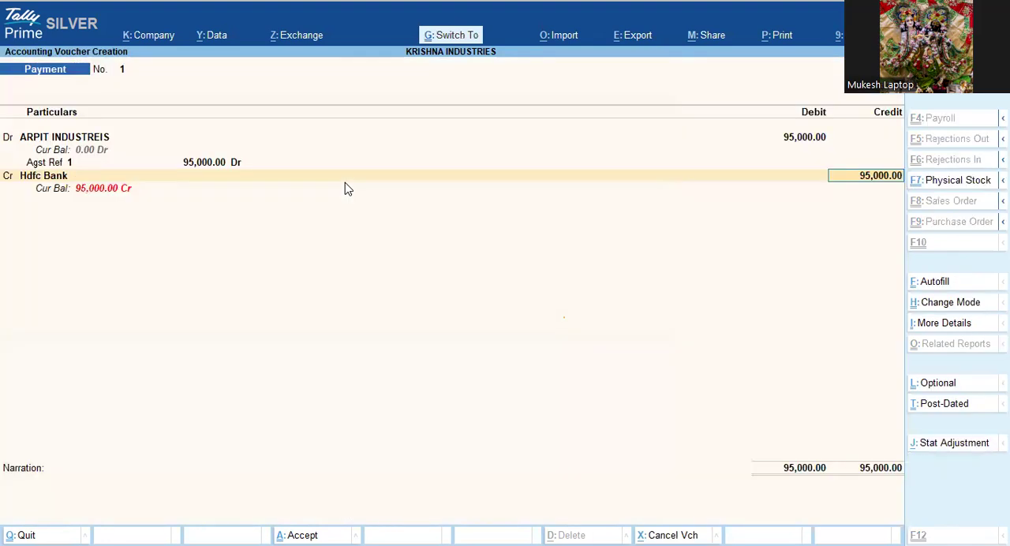
Step: Credit Hdfc Bank with 95,000 and save the payment voucher without narration
{"action": "key", "text": "Return"}
{"action": "key", "text": "ctrl+a"}
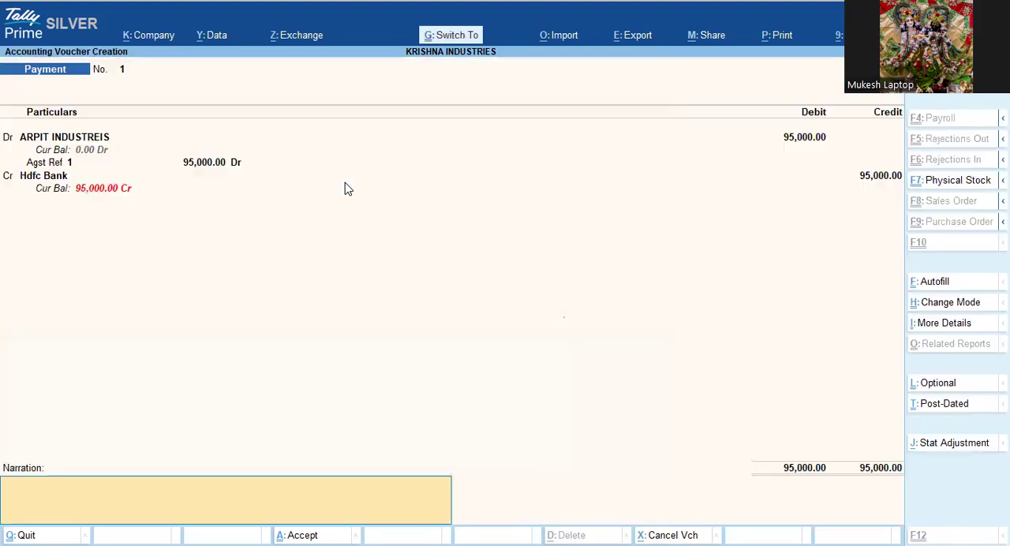
{"action": "key", "text": "Return"}
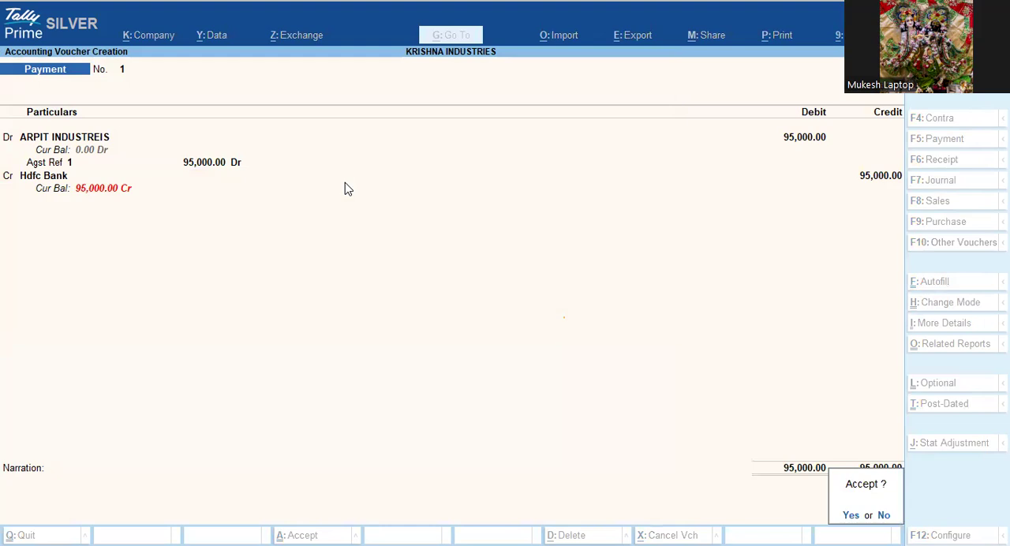
{"action": "key", "text": "Return"}
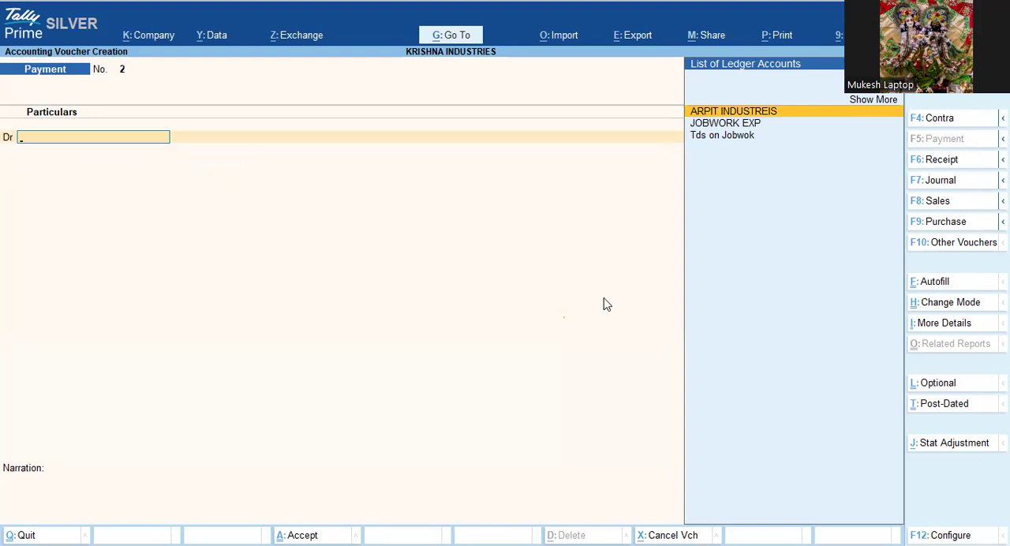
Step: Start autofill for a TDS Stat Payment, keeping the period 1-Apr-25 to 30-Apr-25 and the deducted-till date 30-4-2025
{"action": "key", "text": "ctrl+f"}
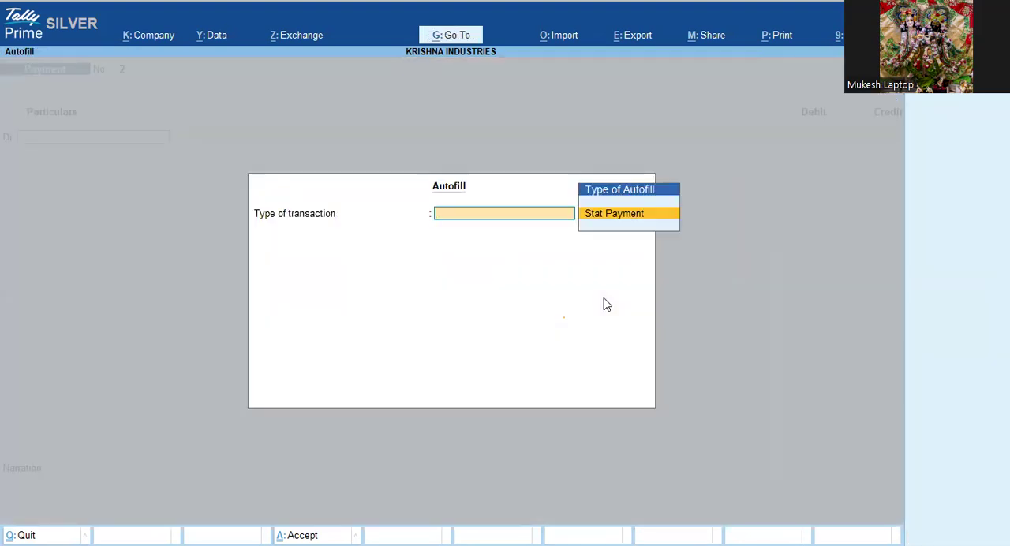
{"action": "key", "text": "Return"}
{"action": "key", "text": "Return"}
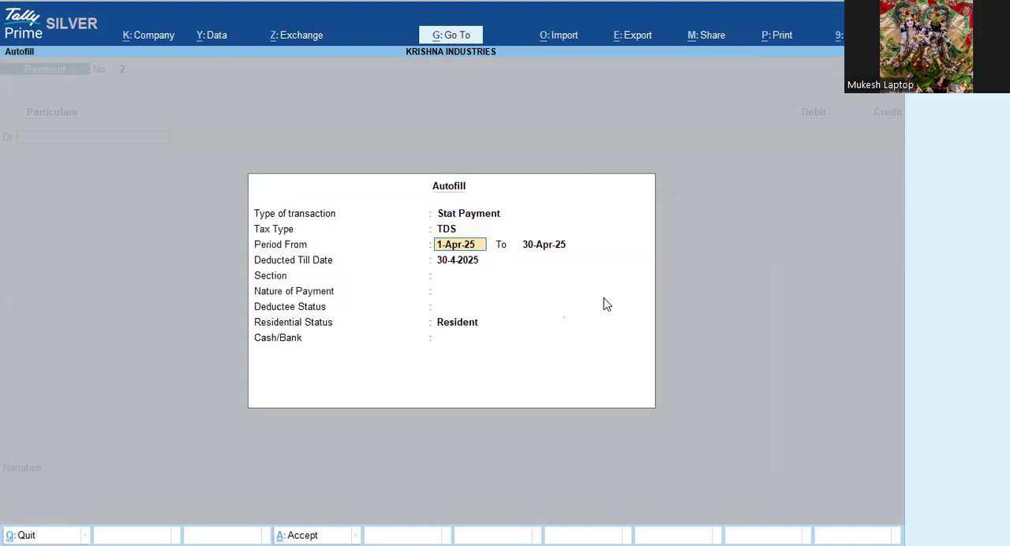
{"action": "key", "text": "Return"}
{"action": "key", "text": "Return"}
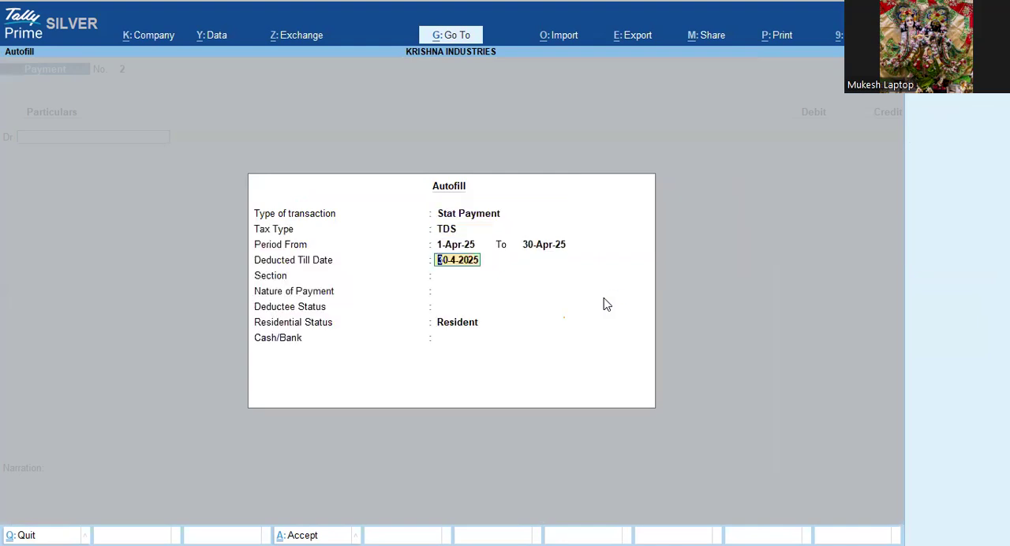
Step: Set the autofill section to 194J, nature of payment to JOBWORK ON TDS, deductee status to Company and residential status to Resident
{"action": "key", "text": "Return"}
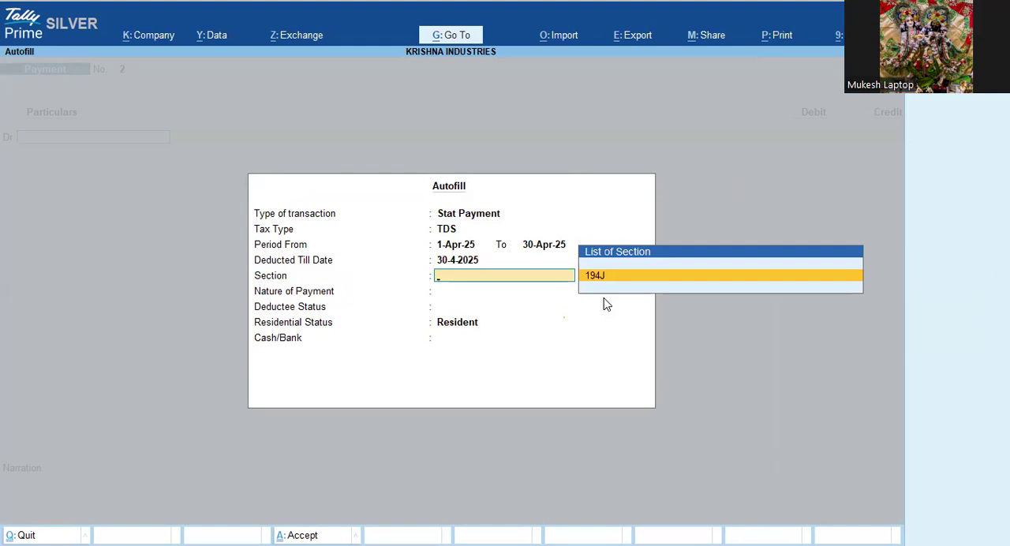
{"action": "key", "text": "Return"}
{"action": "key", "text": "Return"}
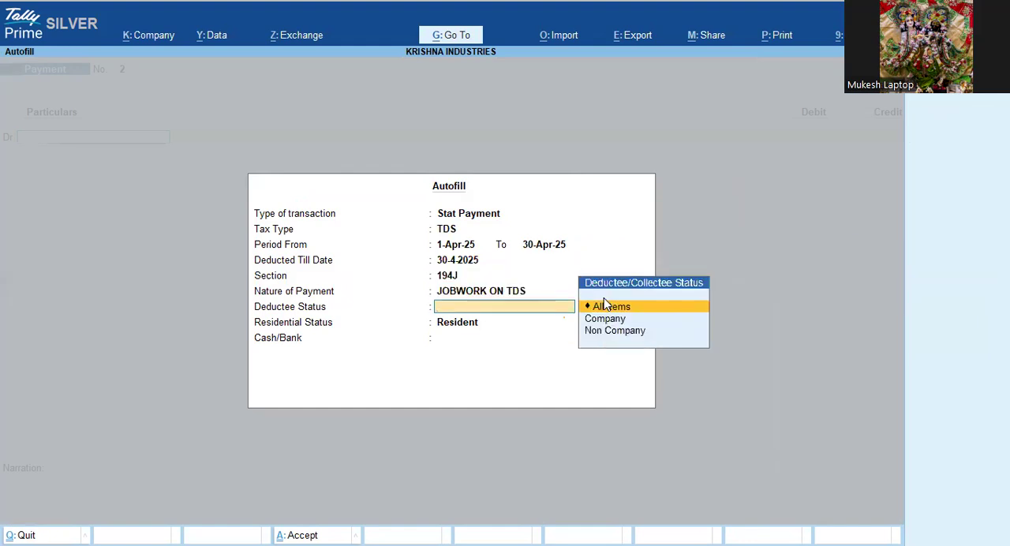
{"action": "key", "text": "BackSpace"}
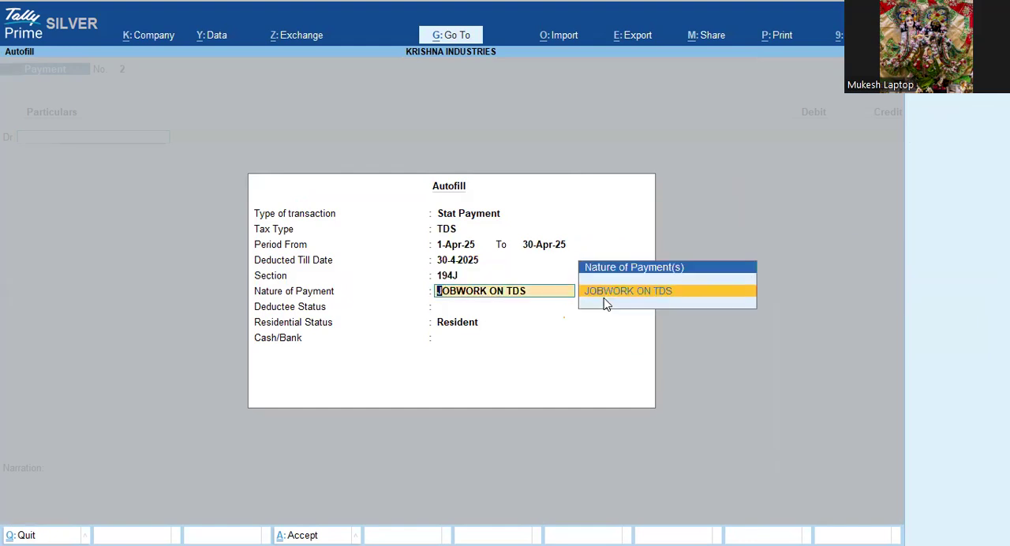
{"action": "key", "text": "Return"}
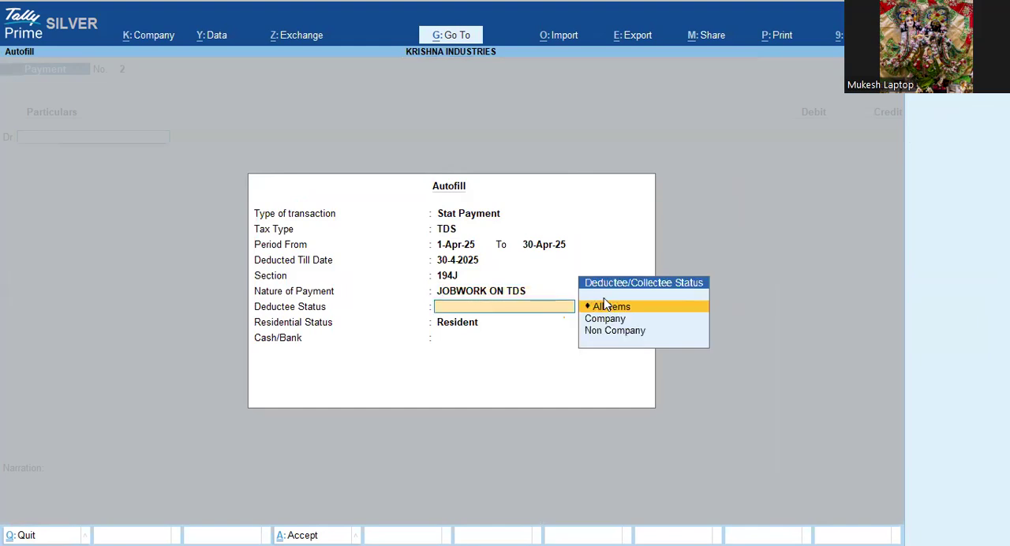
{"action": "key", "text": "Down"}
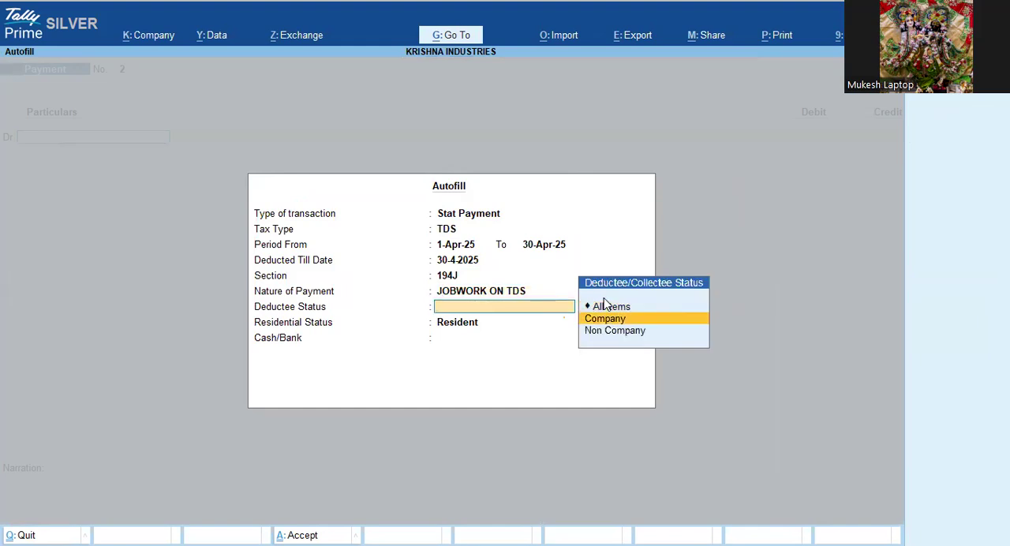
{"action": "key", "text": "Return"}
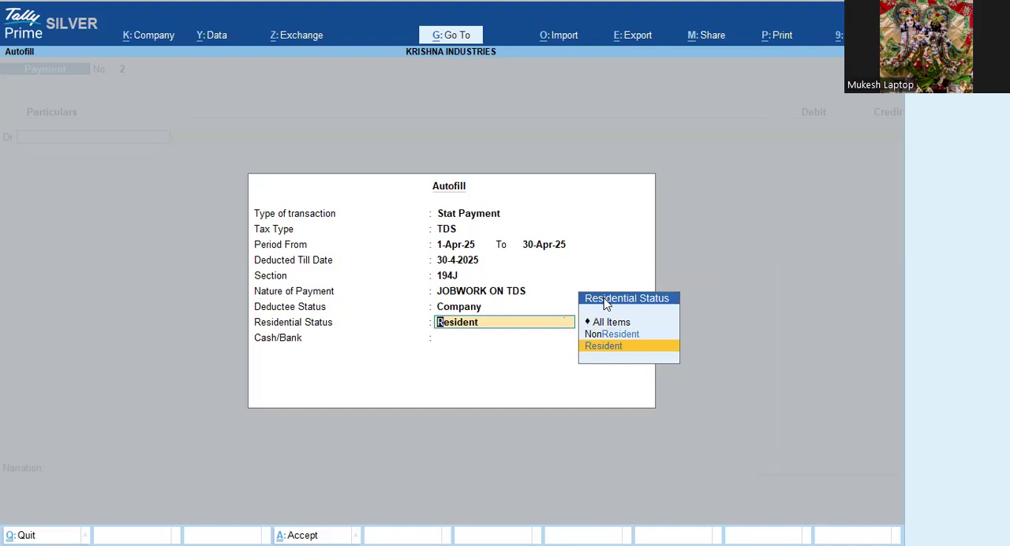
{"action": "key", "text": "Return"}
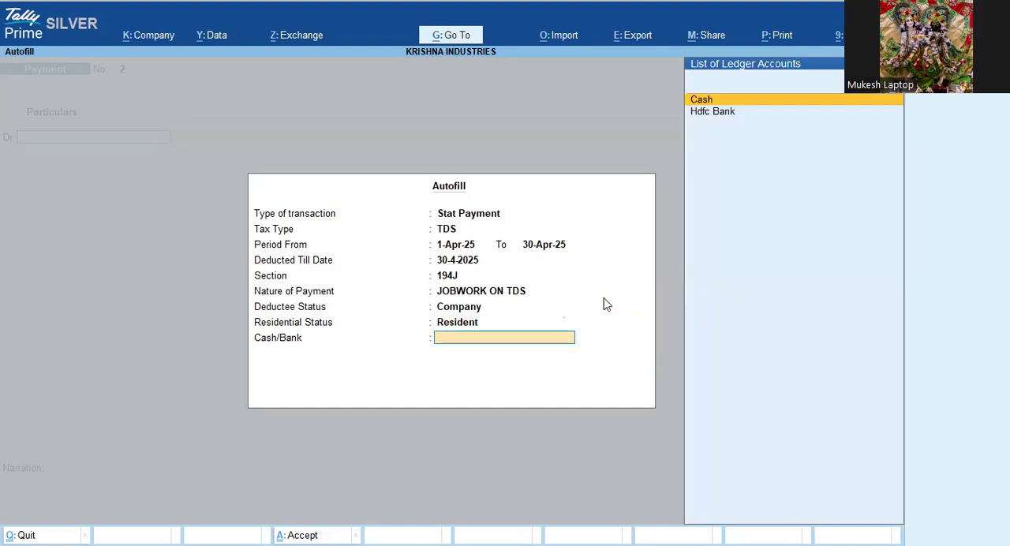
Step: Pay the TDS from Hdfc Bank, keep the cheque allocation dated 1-May-25 without an instrument number, and save the payment voucher
{"action": "key", "text": "Down"}
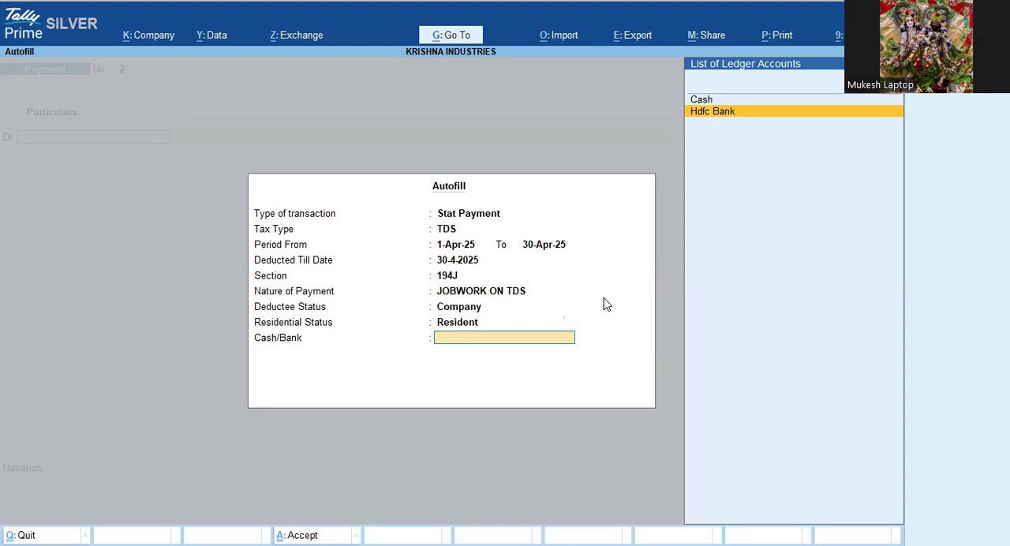
{"action": "key", "text": "Return"}
{"action": "key", "text": "Return"}
{"action": "key", "text": "Return"}
{"action": "key", "text": "Return"}
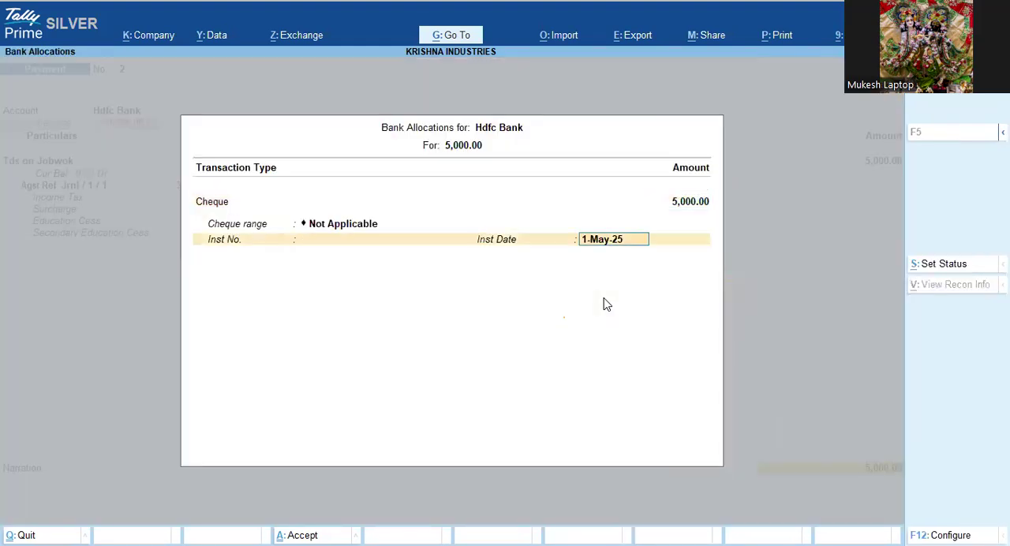
{"action": "key", "text": "Return"}
{"action": "key", "text": "Return"}
{"action": "key", "text": "Return"}
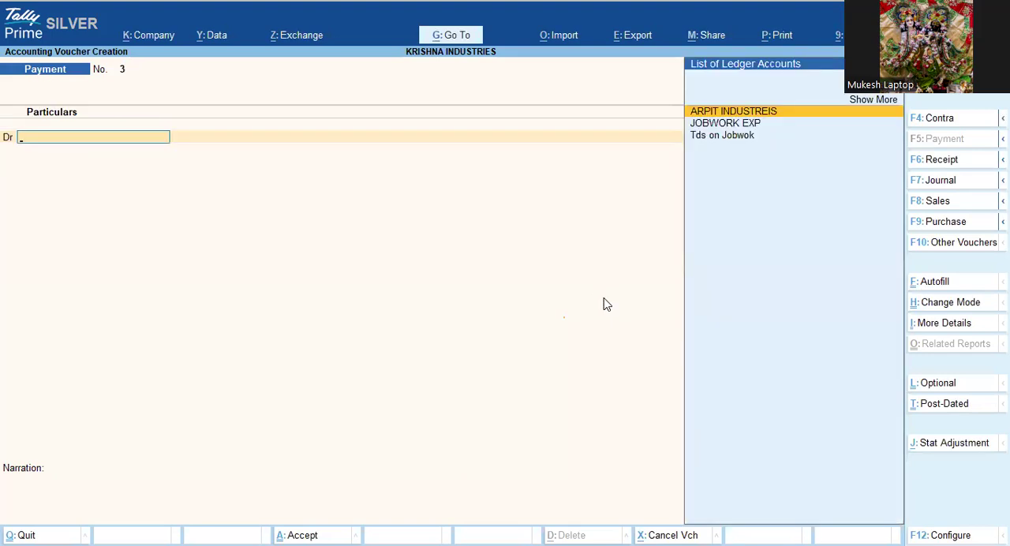
Step: Reopen the saved TDS payment voucher and examine its T.D.S. tax challan in an enlarged print preview
{"action": "key", "text": "Page_Up"}
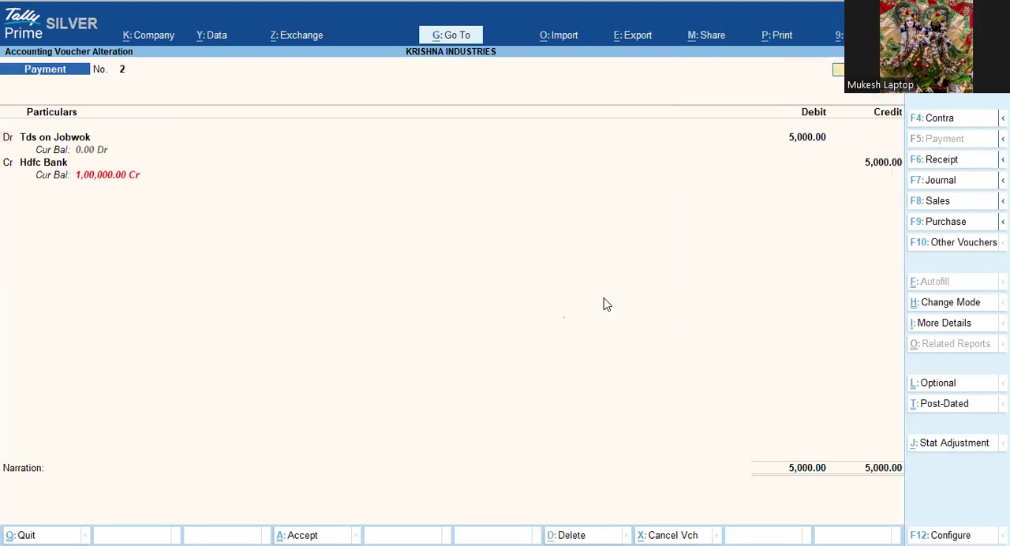
{"action": "key", "text": "alt+p"}
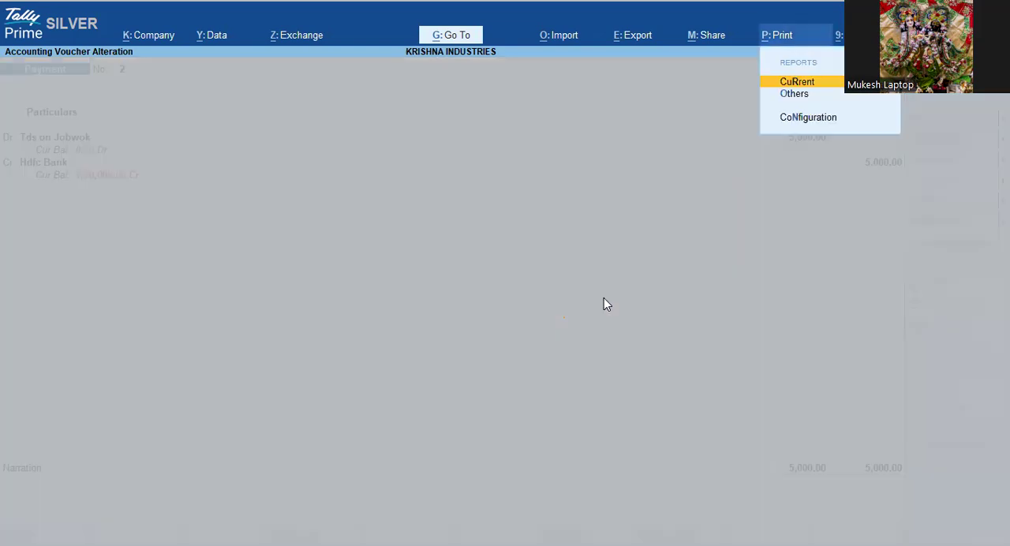
{"action": "key", "text": "Return"}
{"action": "key", "text": "Left"}
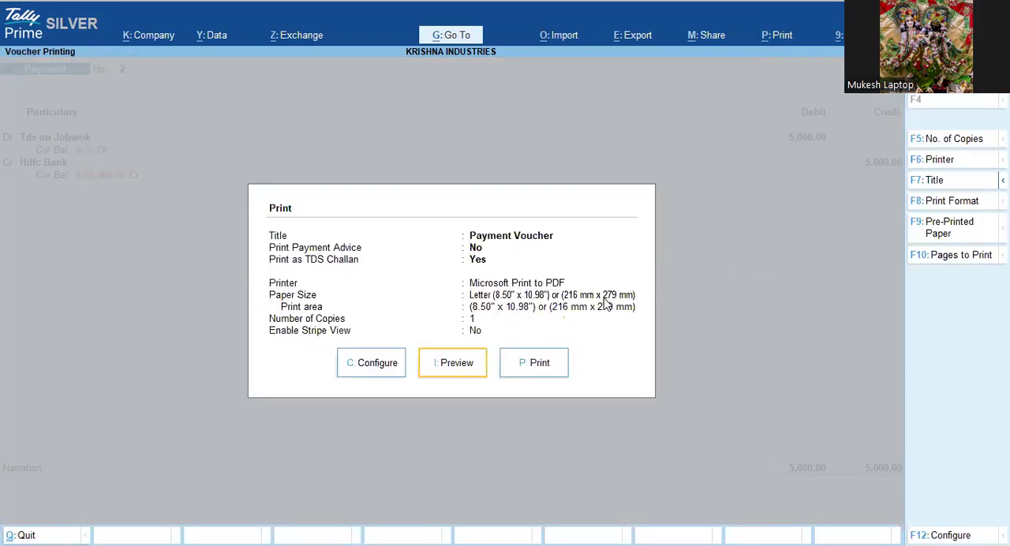
{"action": "key", "text": "Return"}
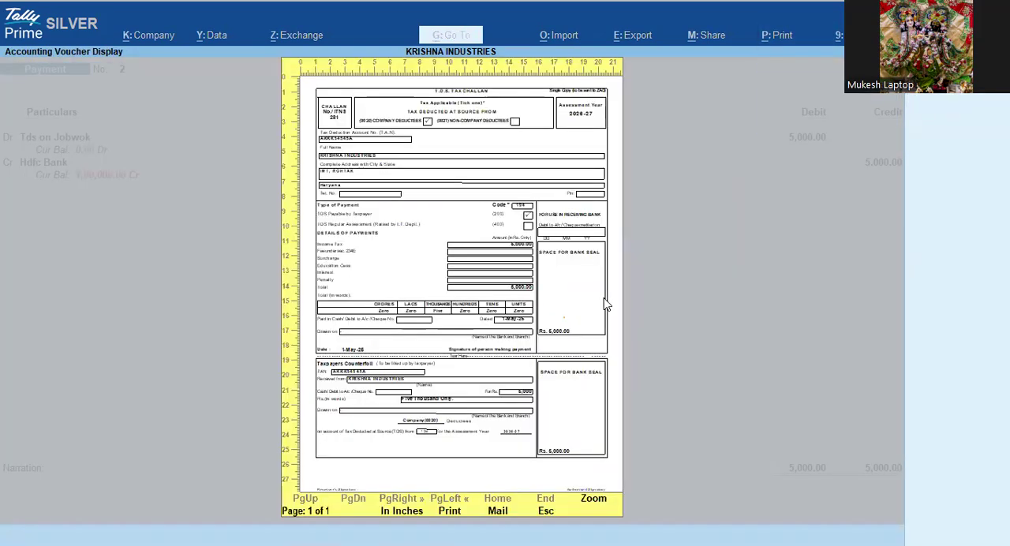
{"action": "key", "text": "alt+z"}
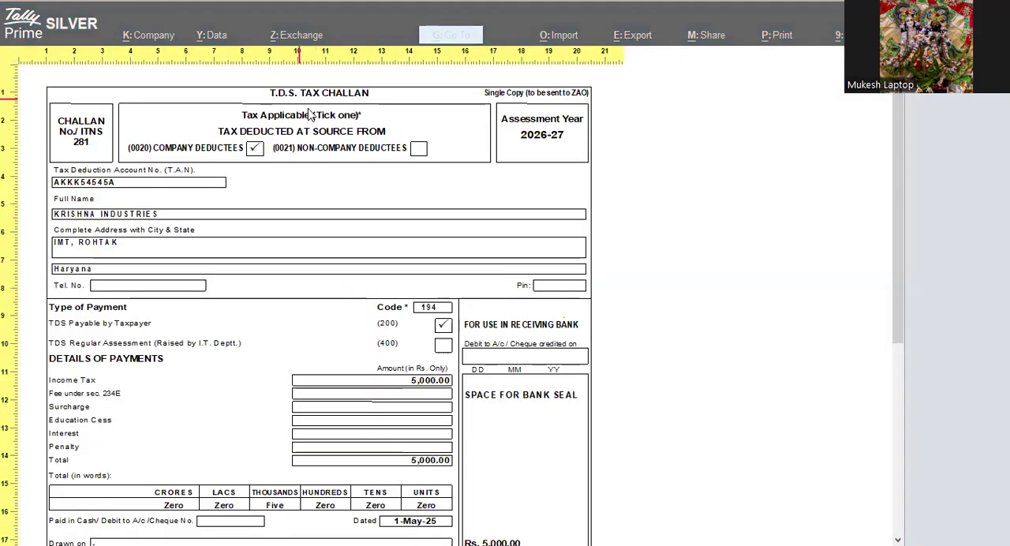
{"action": "scroll", "coordinate": [320, 335], "scroll_direction": "down", "scroll_amount": 5}
{"action": "scroll", "coordinate": [319, 341], "scroll_direction": "up", "scroll_amount": 5}
{"action": "key", "text": "Escape"}
{"action": "key", "text": "Escape"}
{"action": "key", "text": "Escape"}
{"action": "key", "text": "Escape"}
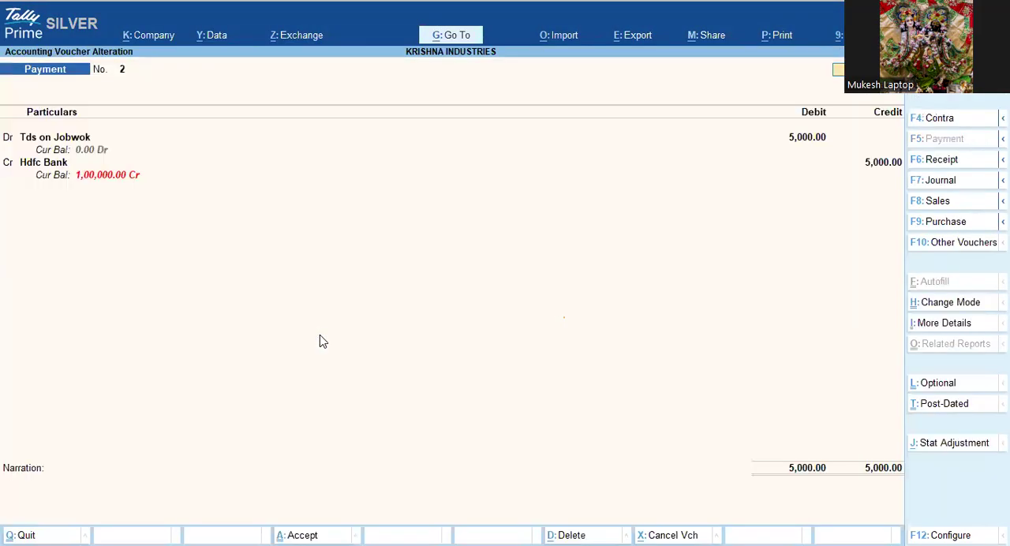
Step: Leave the payment vouchers and open the list of TDS Reports among the statutory reports
{"action": "key", "text": "Escape"}
{"action": "key", "text": "Escape"}
{"action": "key", "text": "Escape"}
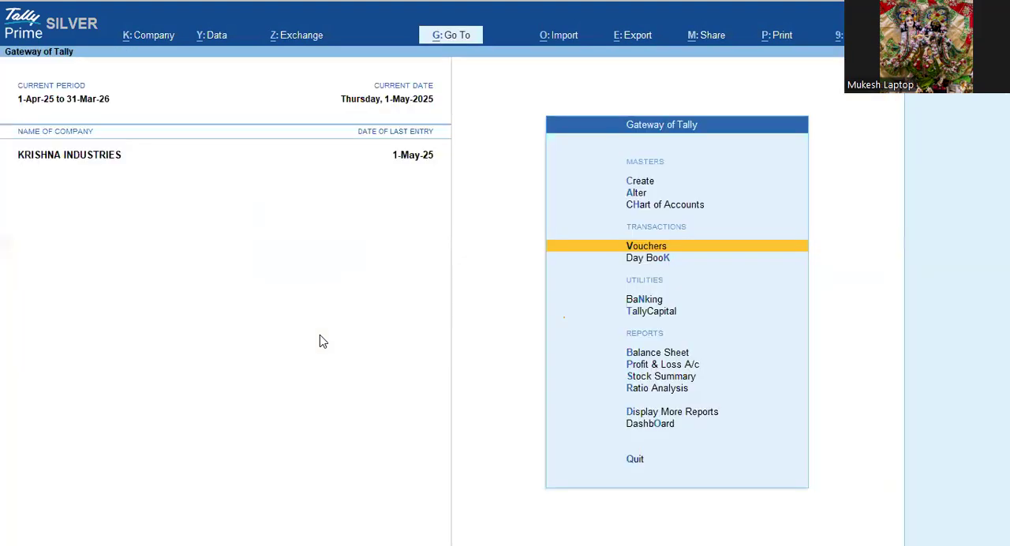
{"action": "key", "text": "Down"}
{"action": "key", "text": "Down"}
{"action": "key", "text": "Down"}
{"action": "key", "text": "Down"}
{"action": "key", "text": "Down"}
{"action": "key", "text": "Down"}
{"action": "key", "text": "Down"}
{"action": "key", "text": "Down"}
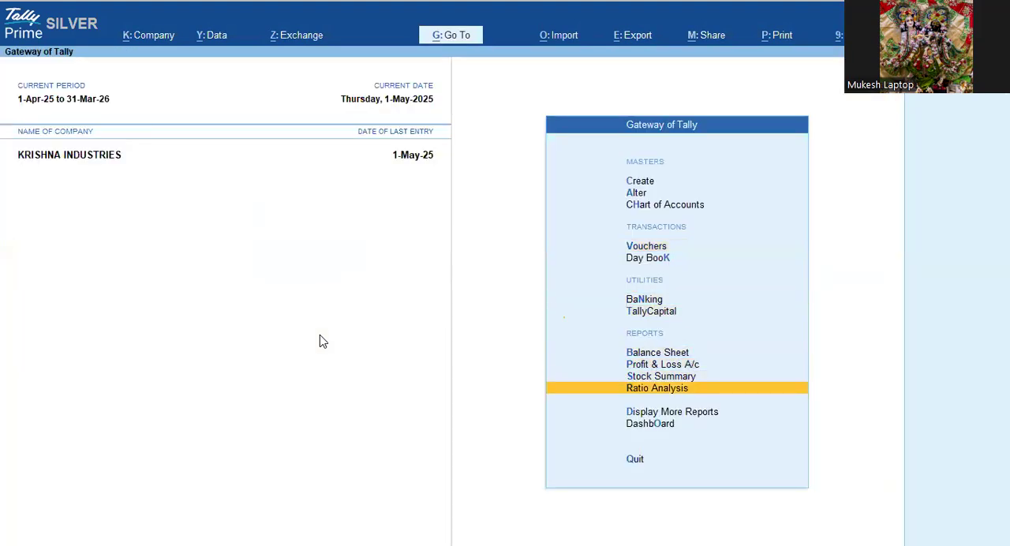
{"action": "key", "text": "Return"}
{"action": "key", "text": "Up"}
{"action": "key", "text": "Up"}
{"action": "key", "text": "Up"}
{"action": "key", "text": "Up"}
{"action": "key", "text": "Up"}
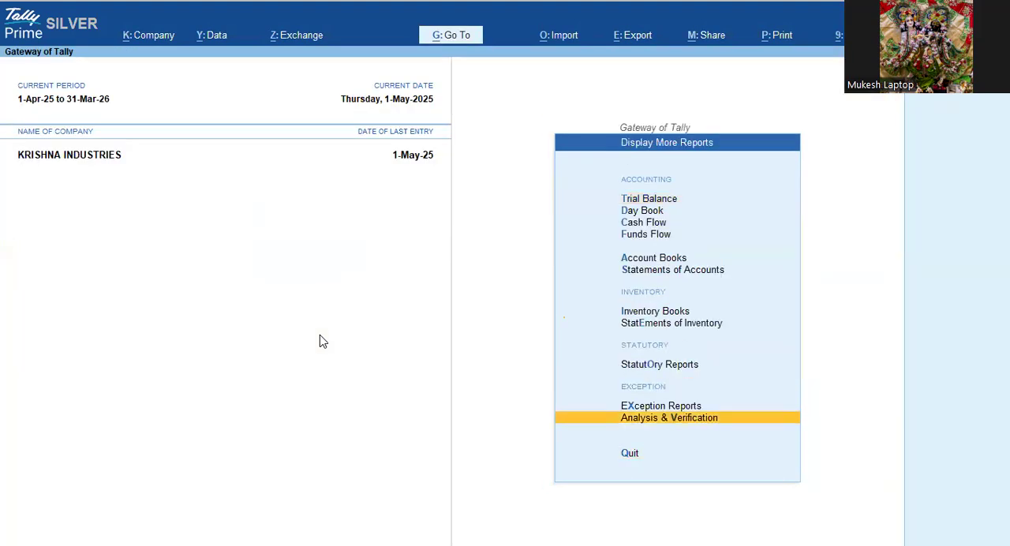
{"action": "key", "text": "Down"}
{"action": "key", "text": "Return"}
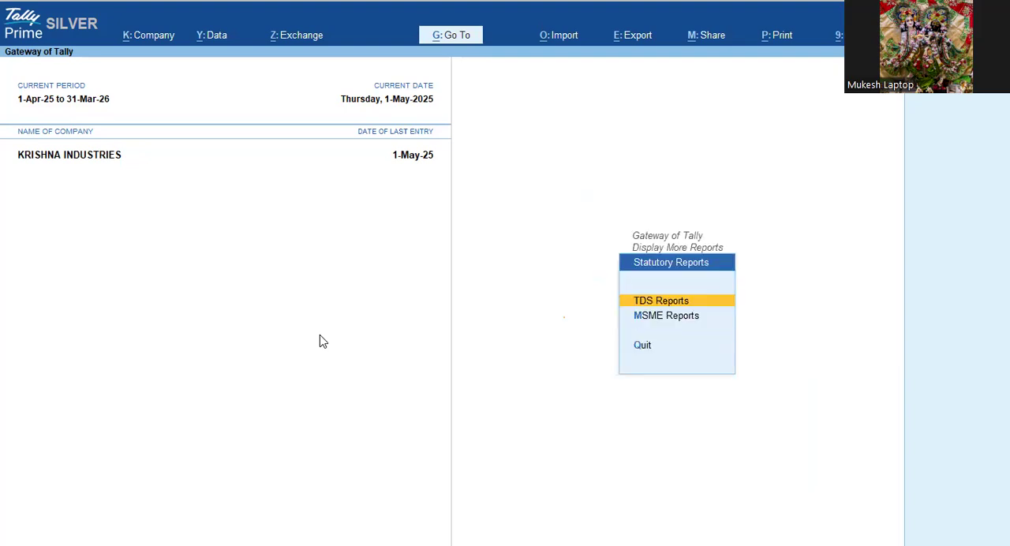
{"action": "key", "text": "Return"}
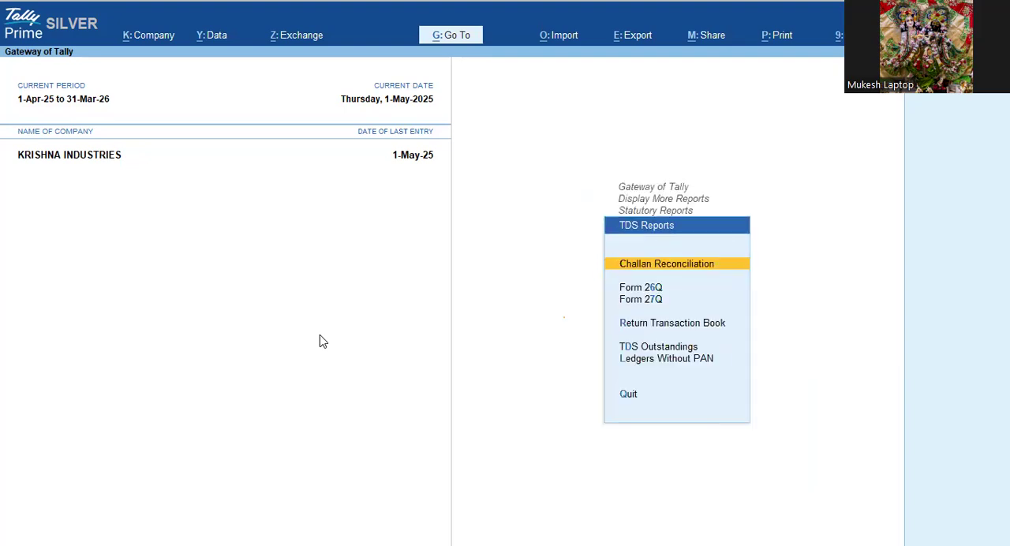
Step: Open the Form 26Q report and go to the Uncertain Transactions (Corrections needed) line under Total Vouchers
{"action": "key", "text": "Down"}
{"action": "key", "text": "Down"}
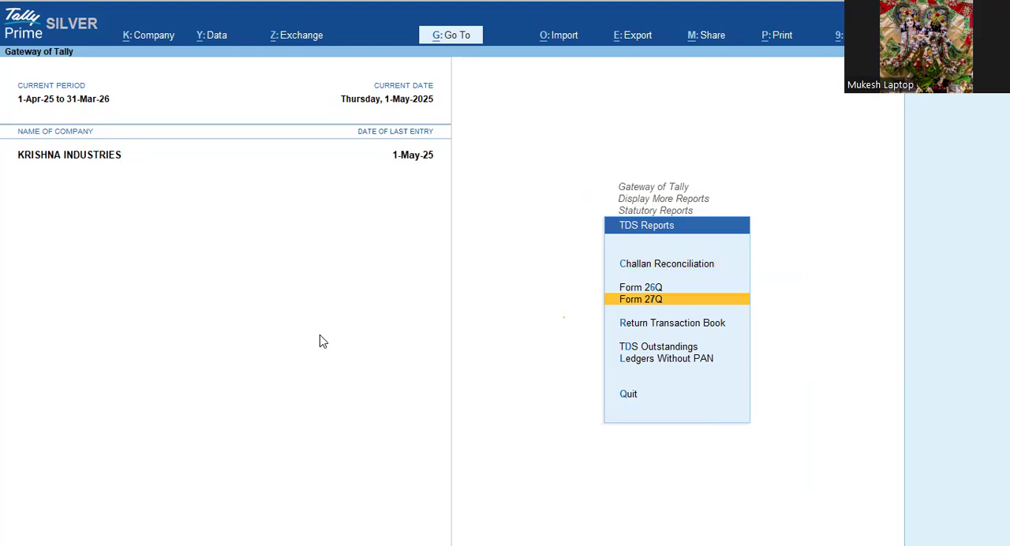
{"action": "key", "text": "Up"}
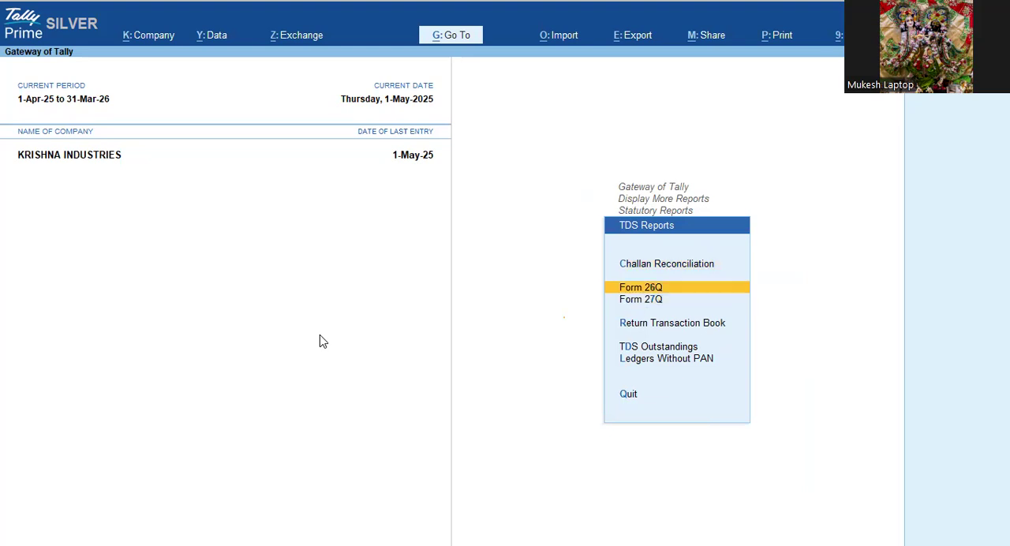
{"action": "key", "text": "Return"}
{"action": "key", "text": "Down"}
{"action": "key", "text": "Down"}
{"action": "key", "text": "Down"}
{"action": "key", "text": "Down"}
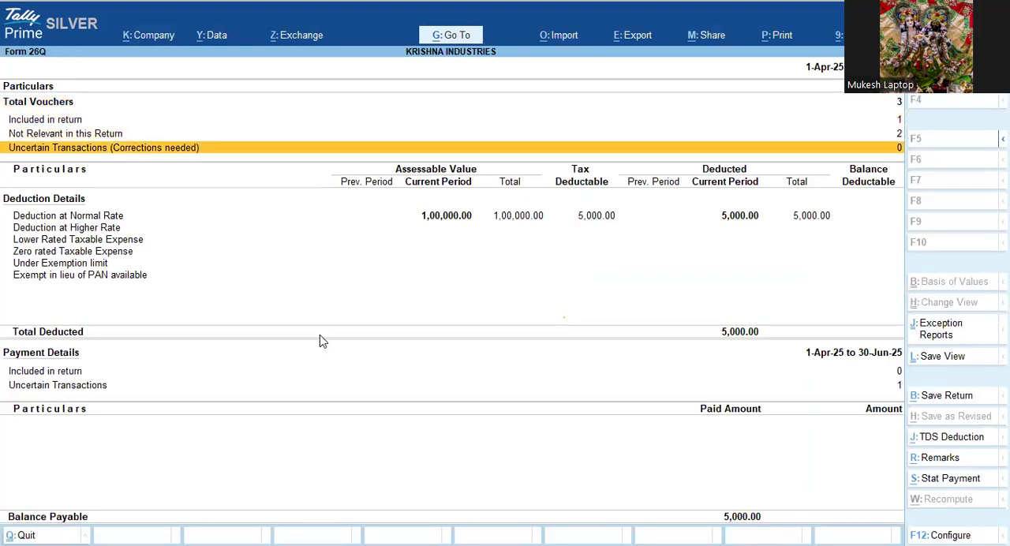